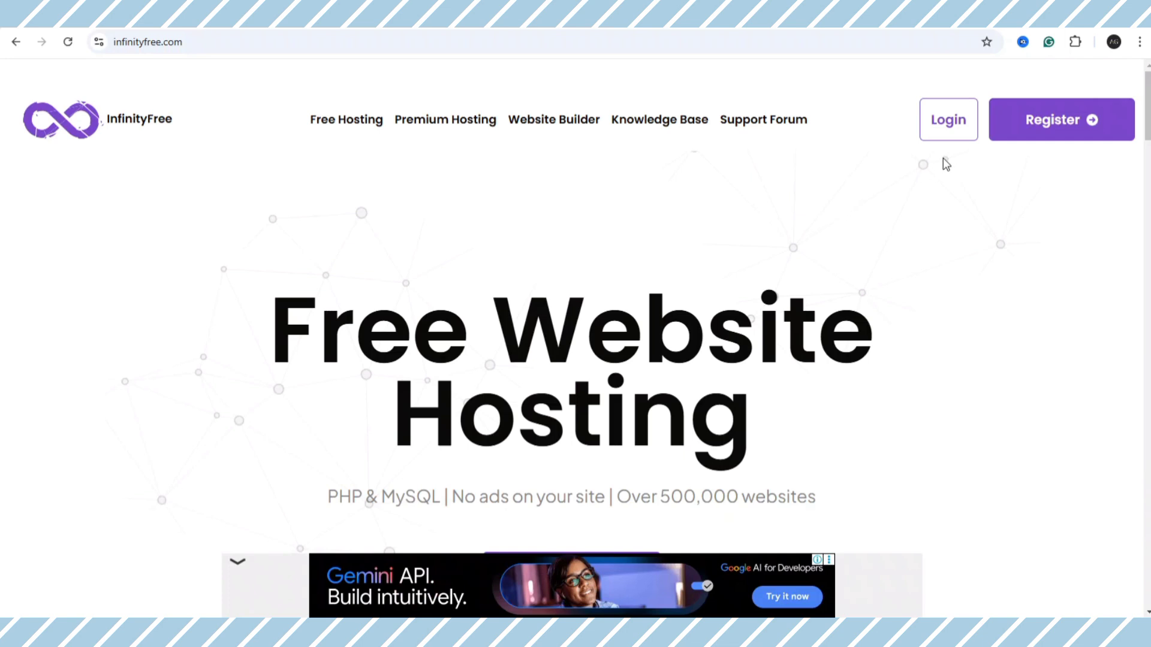
- Start registration on InfinityFree, dismiss the ad, and begin creating a hosting account with the free $0 plan
click(1026, 135)
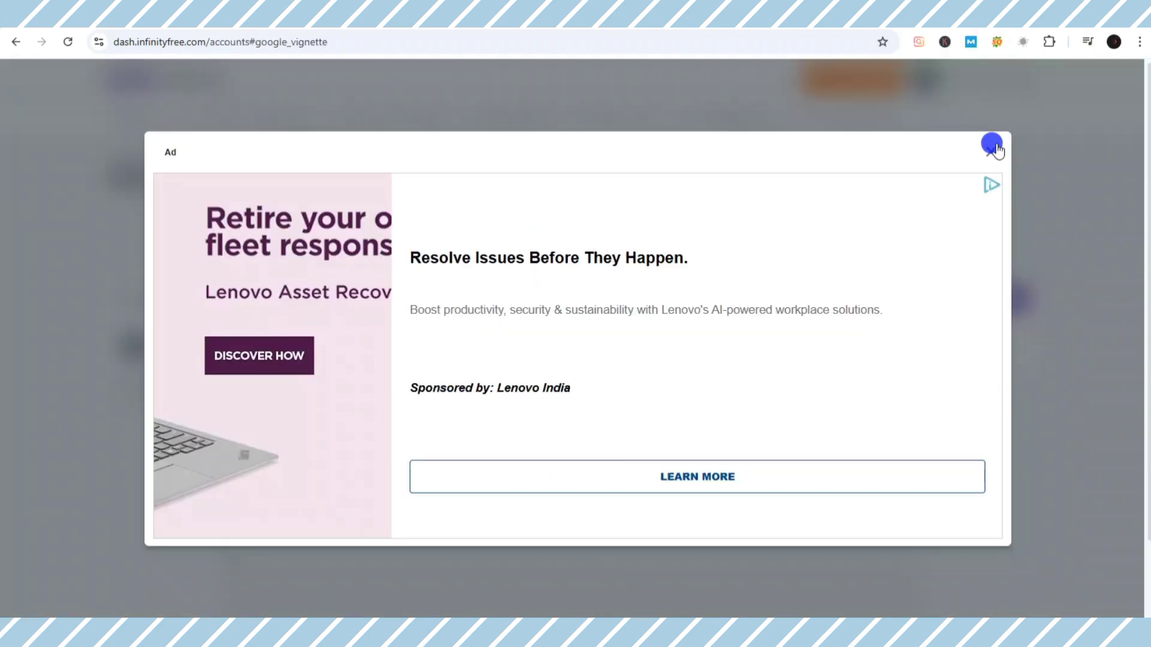
click(992, 146)
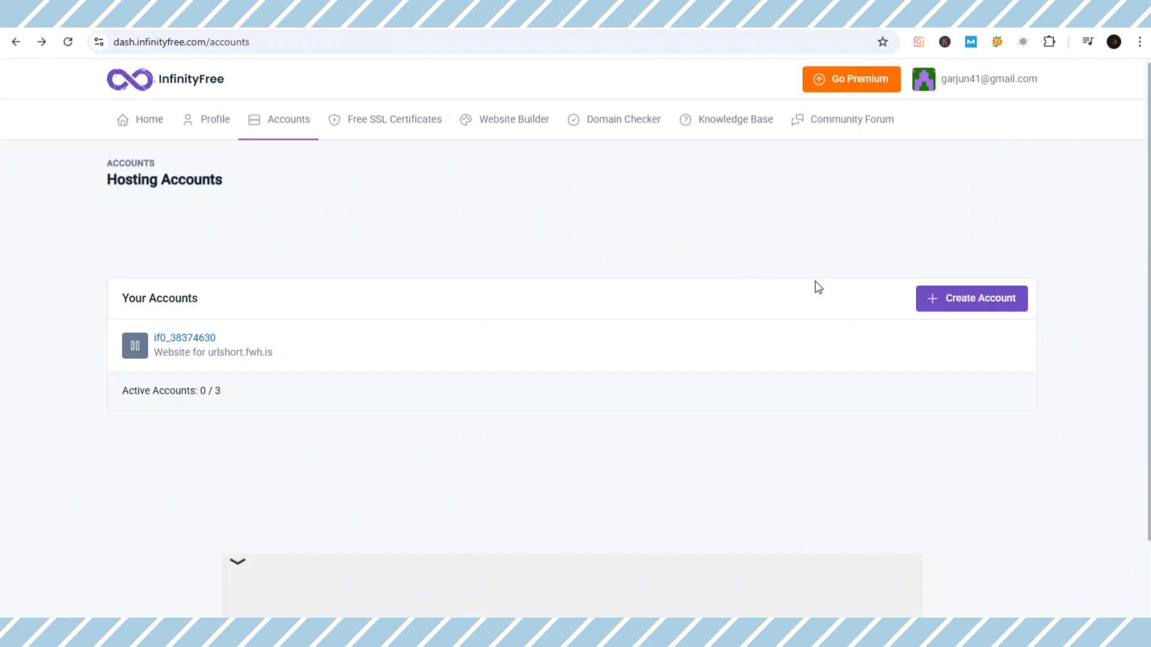
click(934, 301)
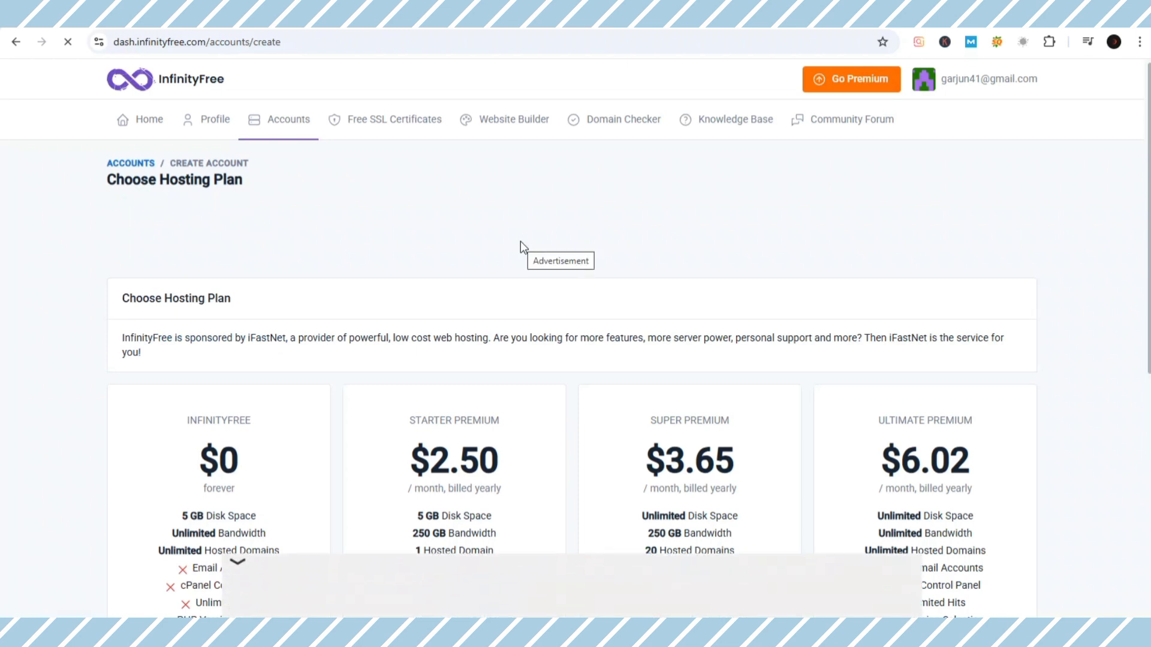
scroll(221, 305, down, 3)
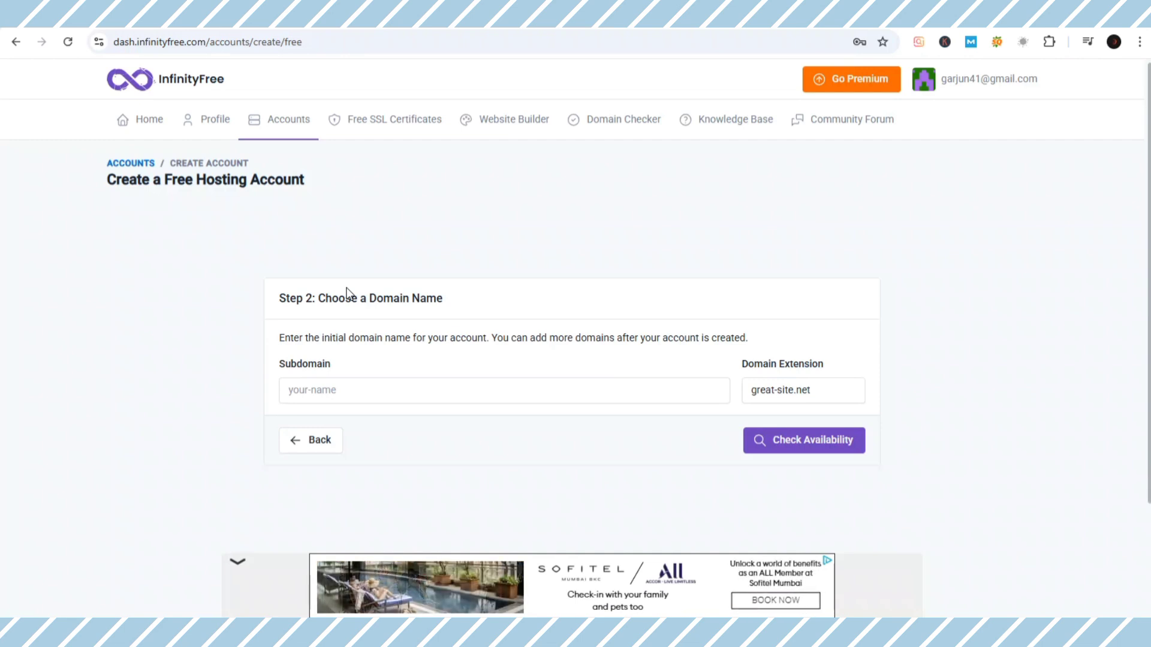
- Enter the subdomain urlshortner with the great-site.net extension and check its availability
click(323, 391)
text(u)
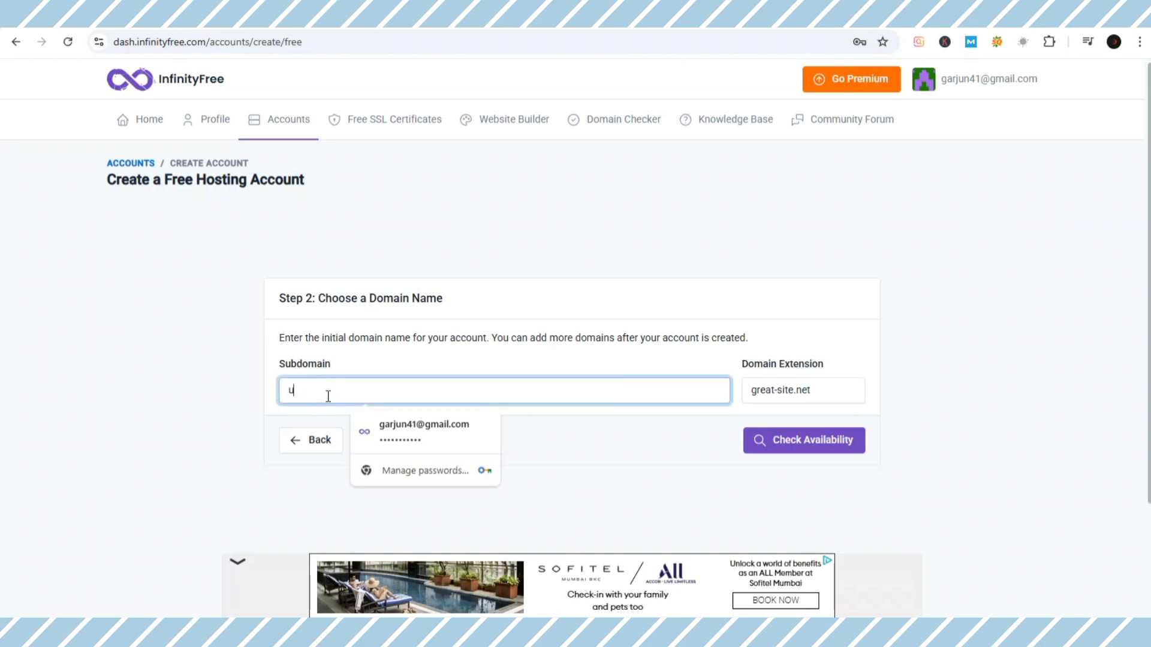
text(rl)
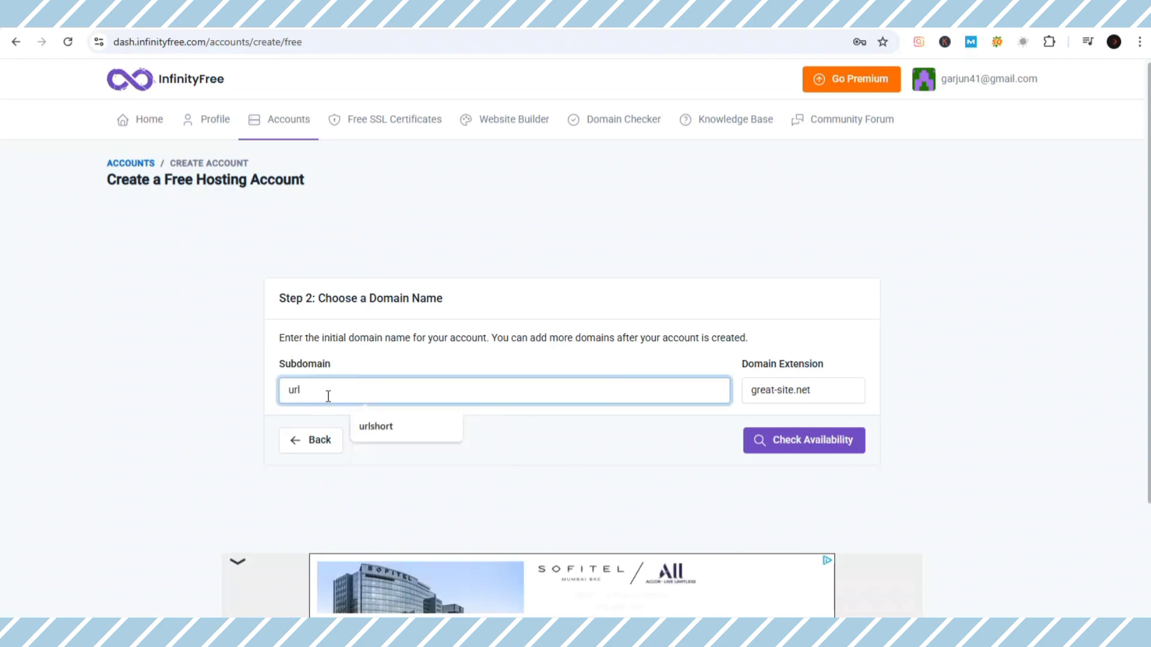
text(shortner)
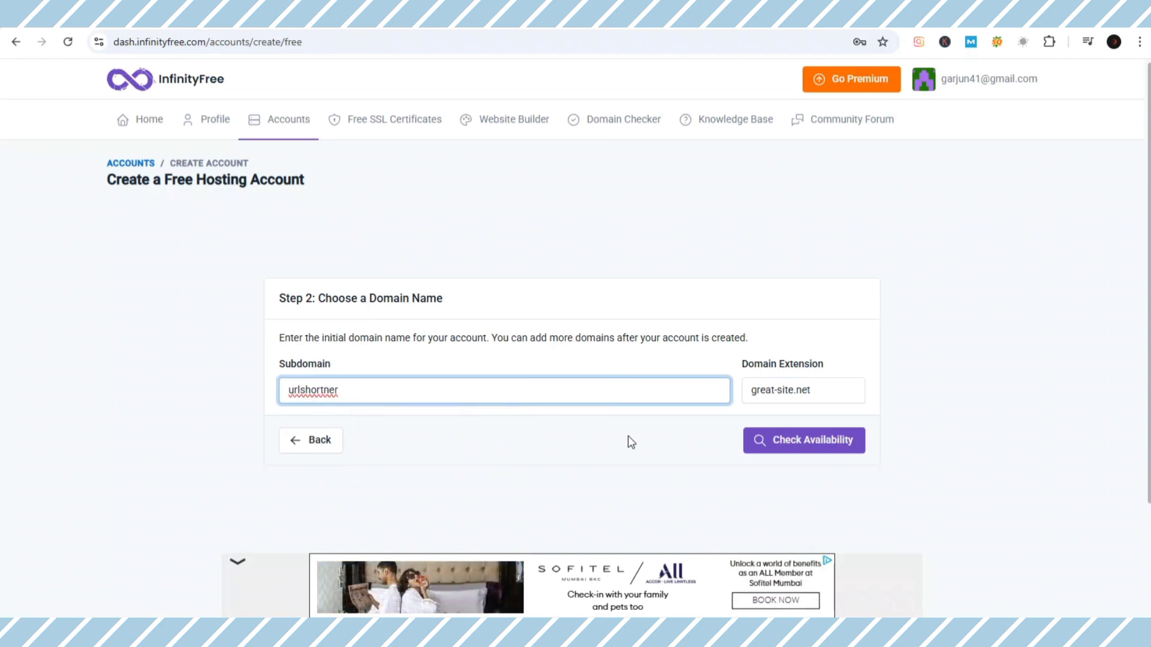
click(779, 440)
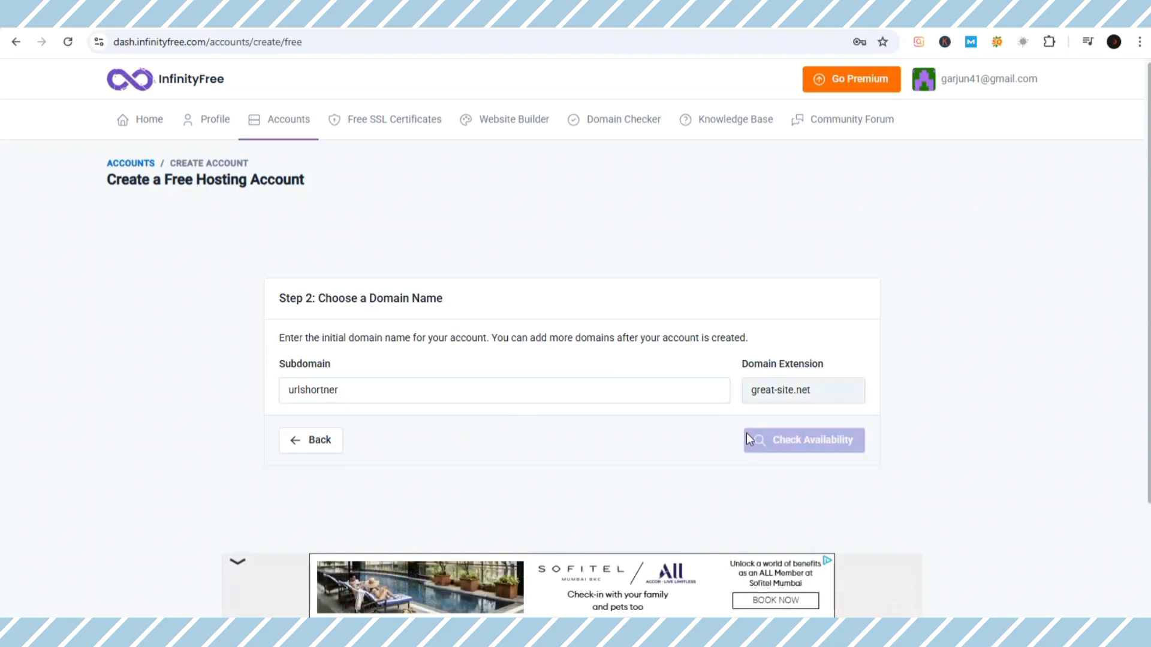
- Change the subdomain to urlshortners and check its availability again
click(454, 379)
text(s)
key(Return)
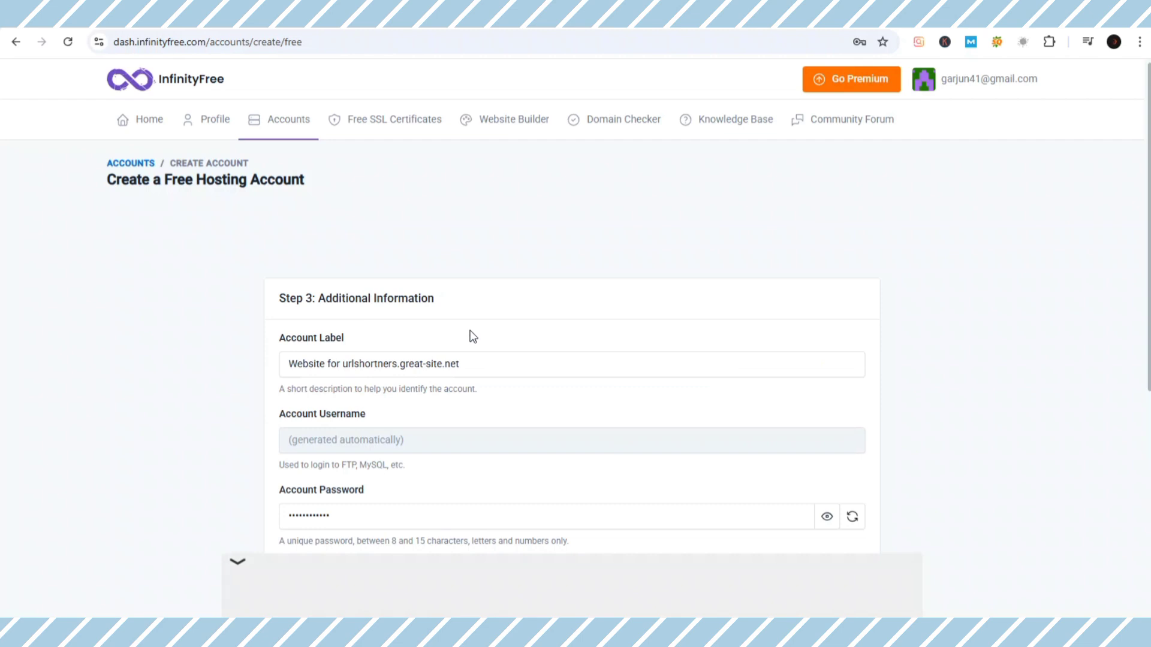
- Copy urlshortners.great-site.net from the account label and replace the domain name urlshort.fwh.is in the Google Translate prompt's second line with it
drag(344, 367, 472, 352)
key(ctrl+c)
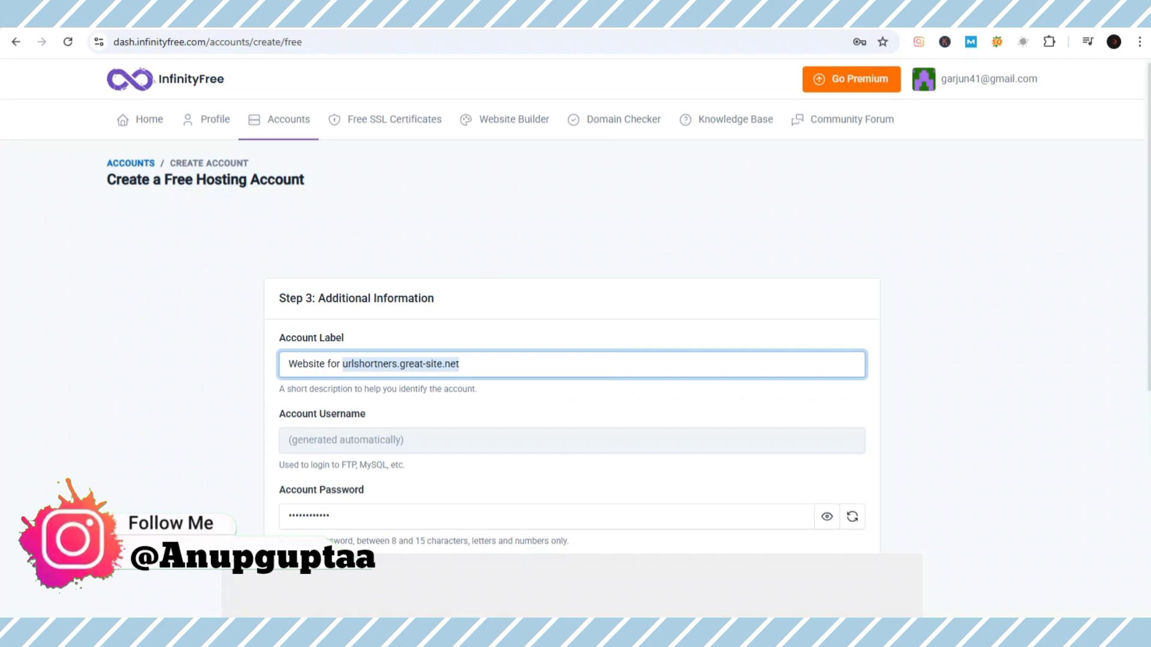
click(465, 18)
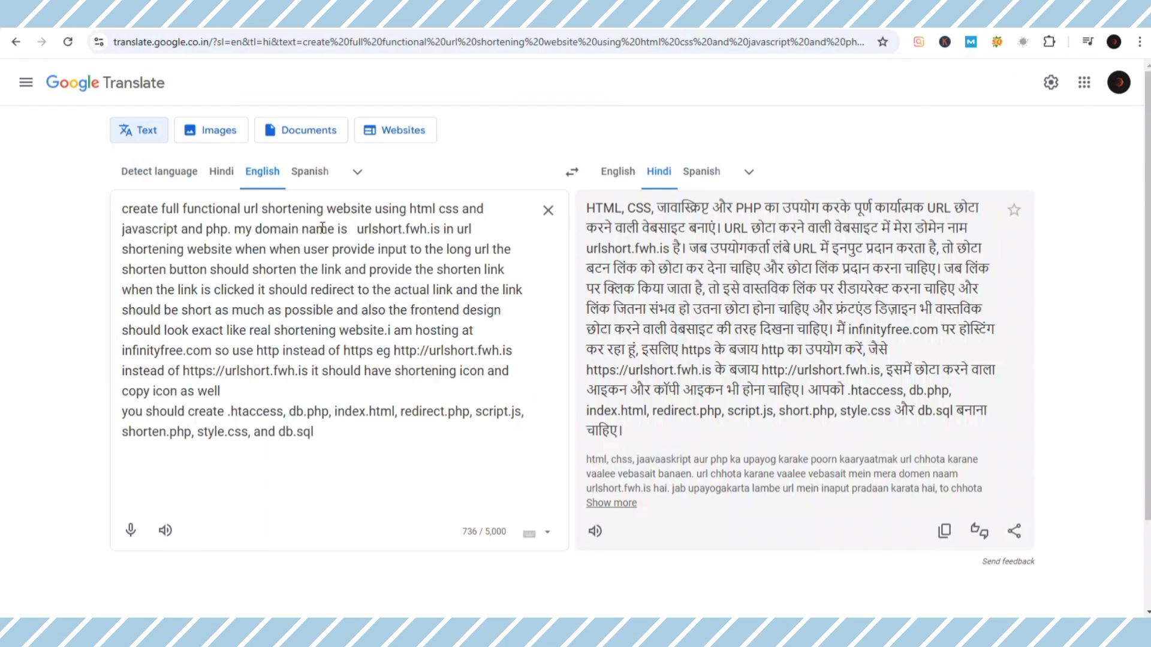
drag(359, 237, 440, 226)
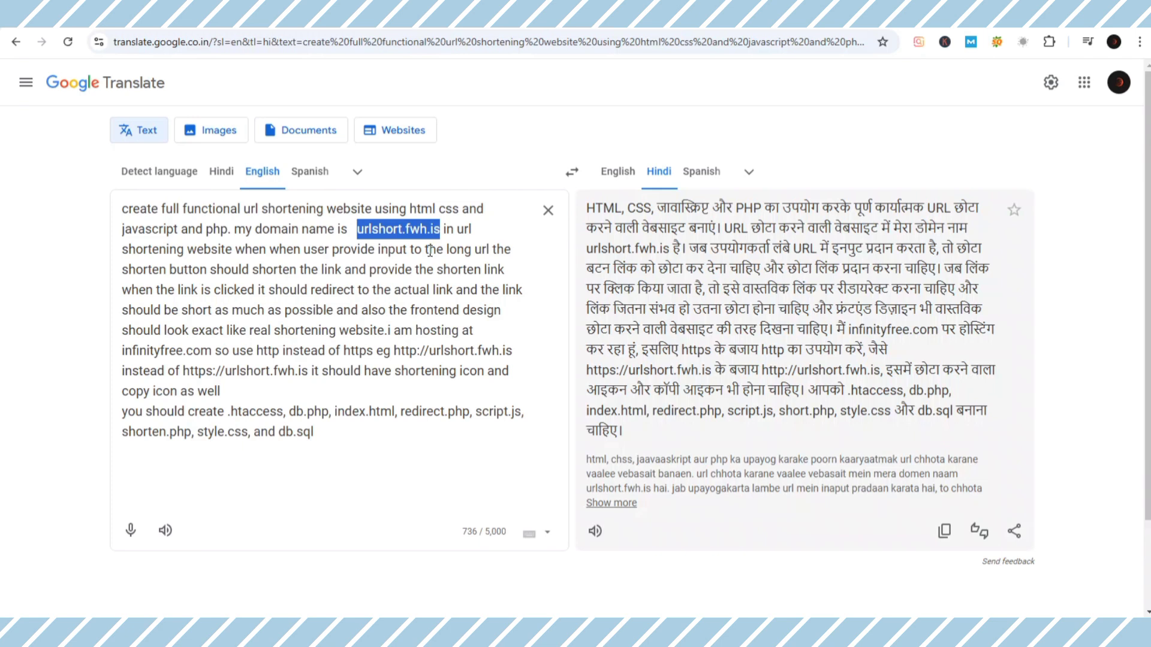
key(ctrl+v)
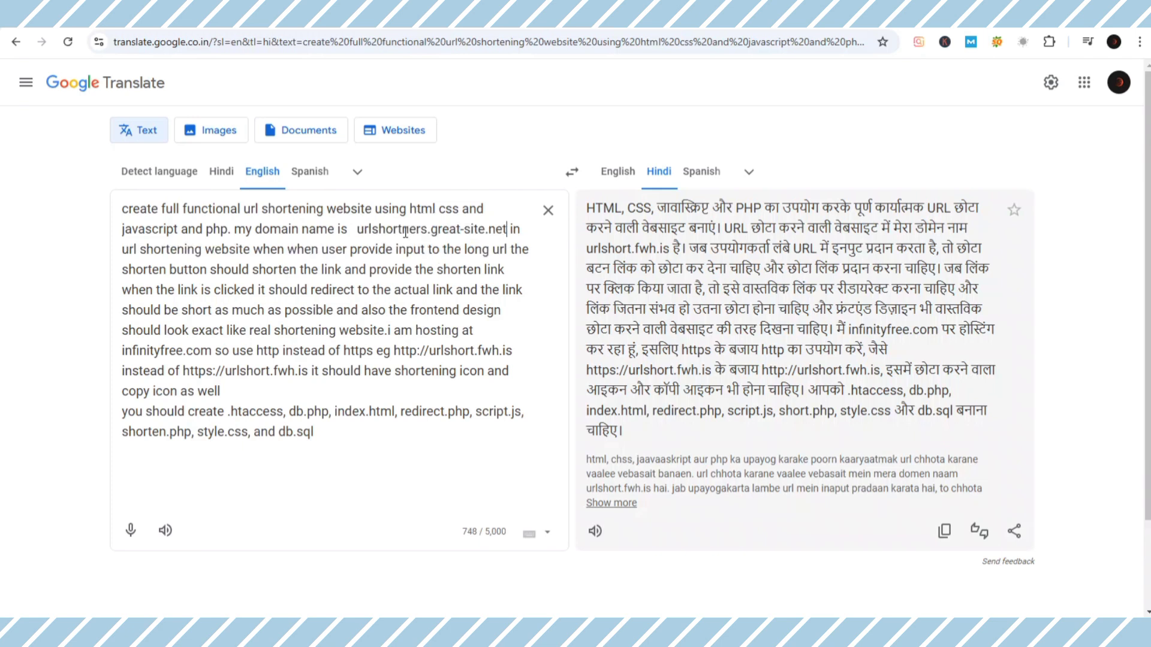
key(ctrl+Tab)
key(ctrl+shift+Tab)
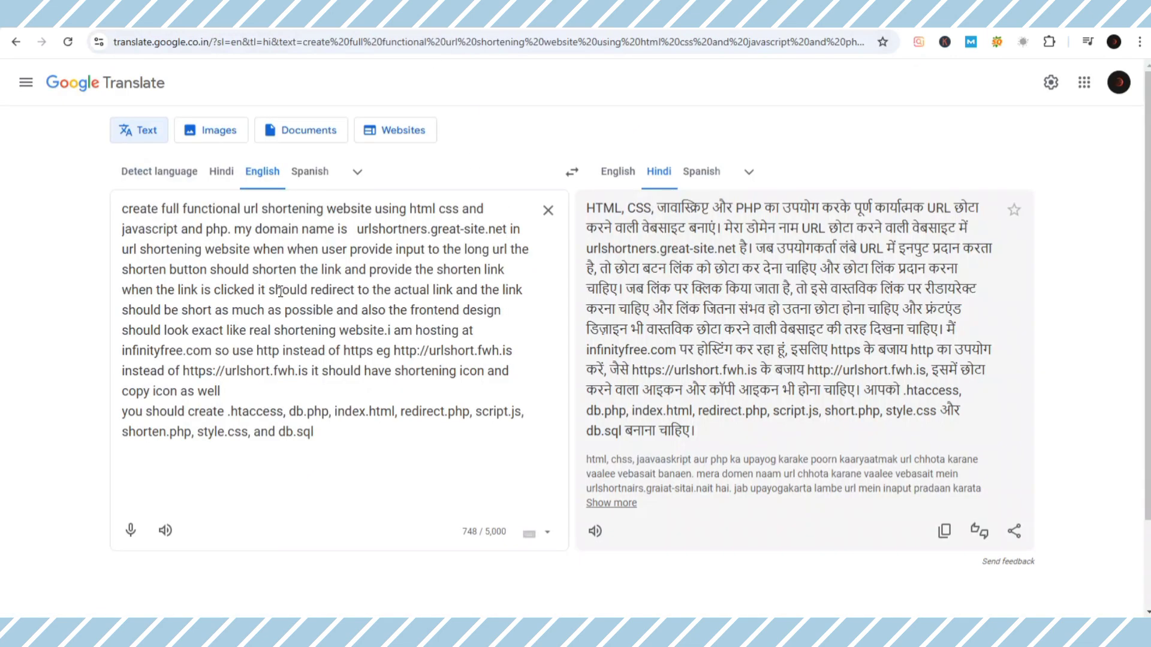
drag(394, 353, 514, 360)
key(ctrl+v)
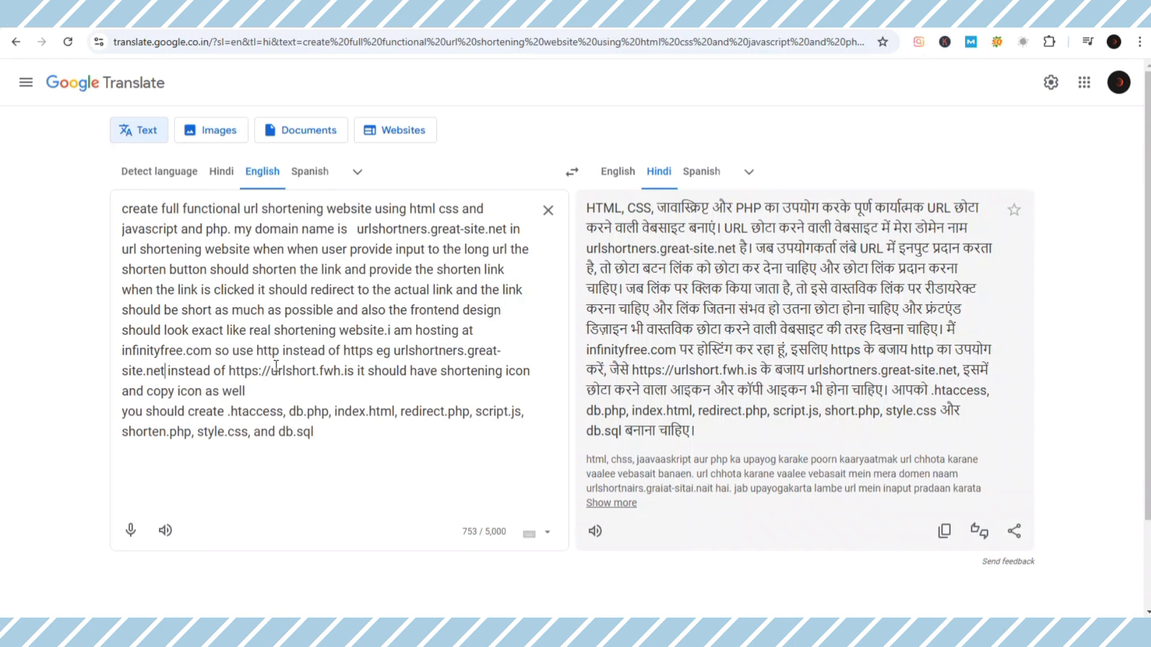
key(ctrl+z)
click(426, 361)
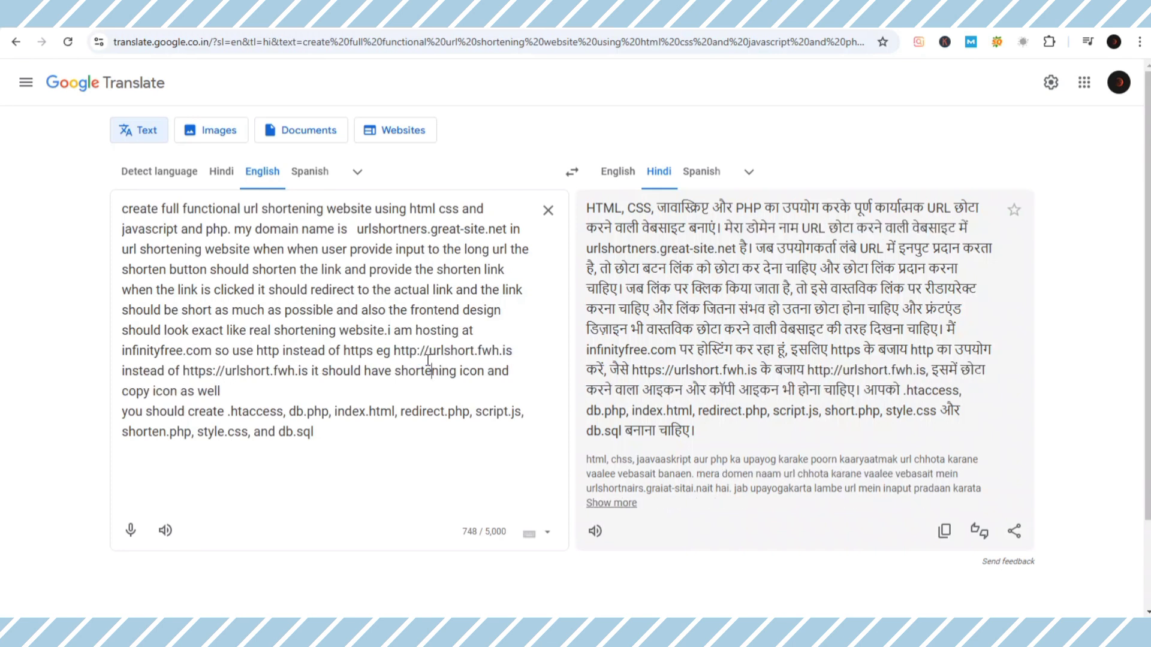
- Replace urlshort.fwh.is with urlshortners.great-site.net in both the http and https example URLs, keeping their prefixes and a space before "instead"
drag(429, 350, 518, 358)
key(ctrl+v)
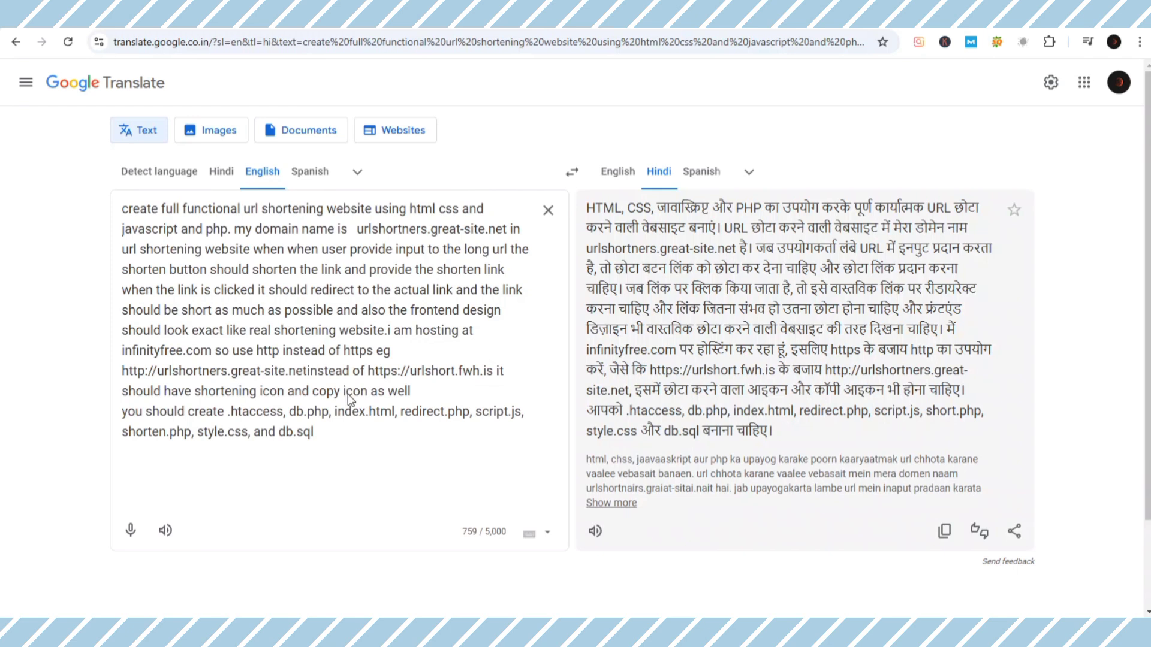
drag(415, 371, 492, 375)
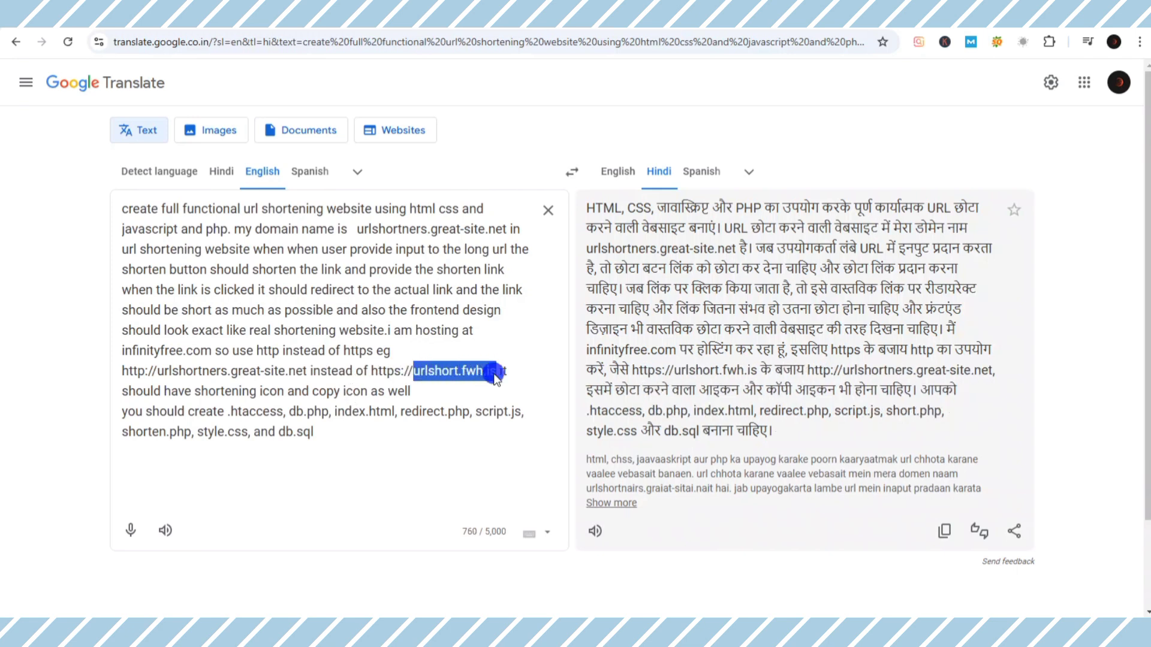
key(ctrl+v)
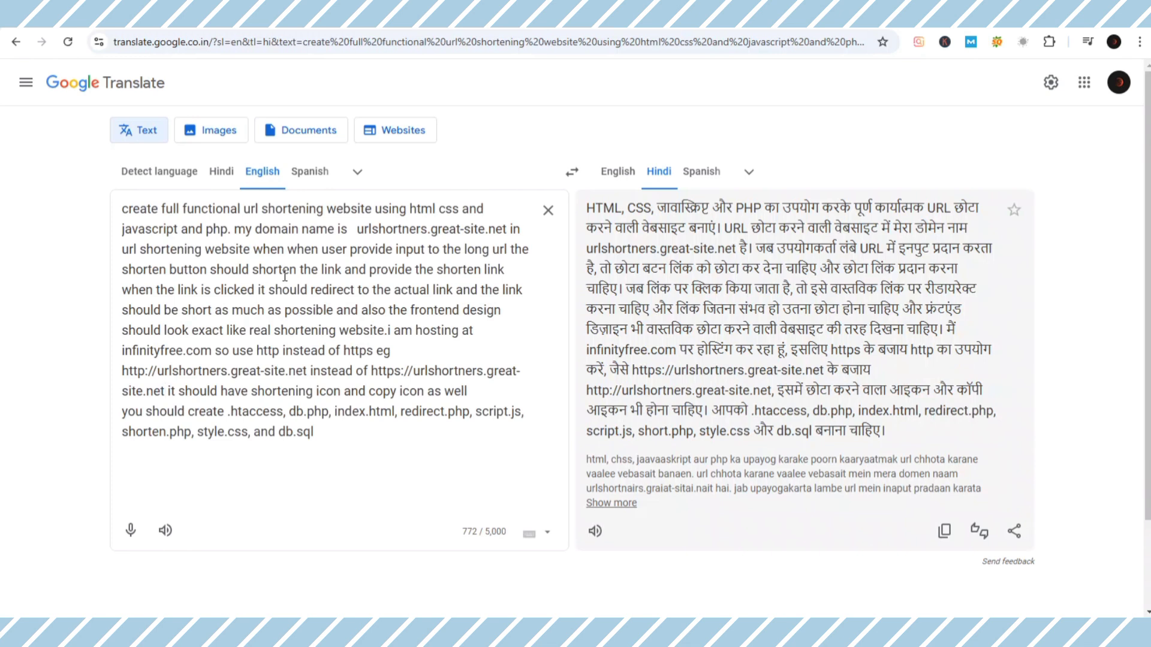
- Copy the entire URL shortener prompt, switch to Grok, and submit it as a new chat message
click(285, 278)
key(ctrl+a)
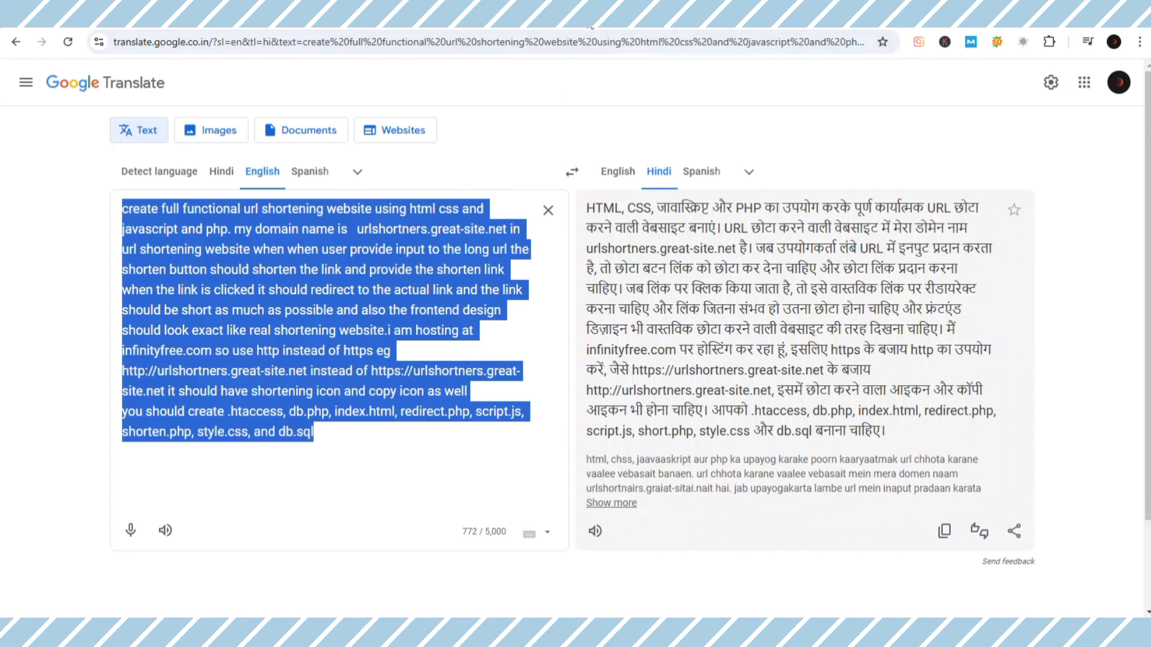
key(ctrl+Tab)
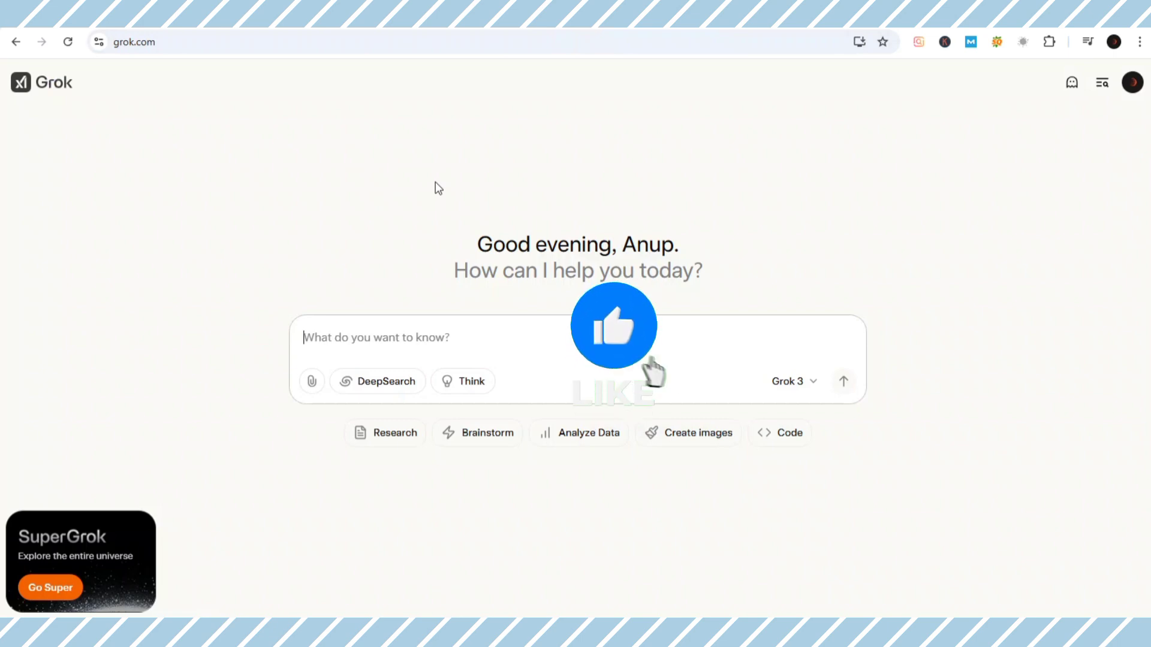
key(ctrl+v)
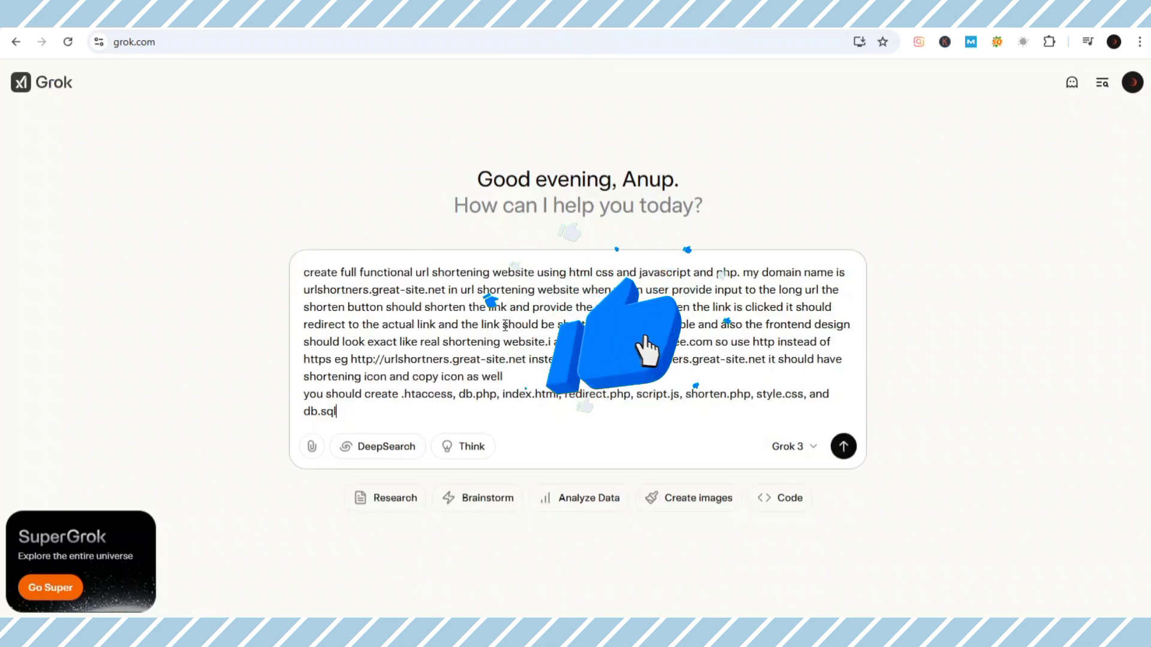
click(842, 447)
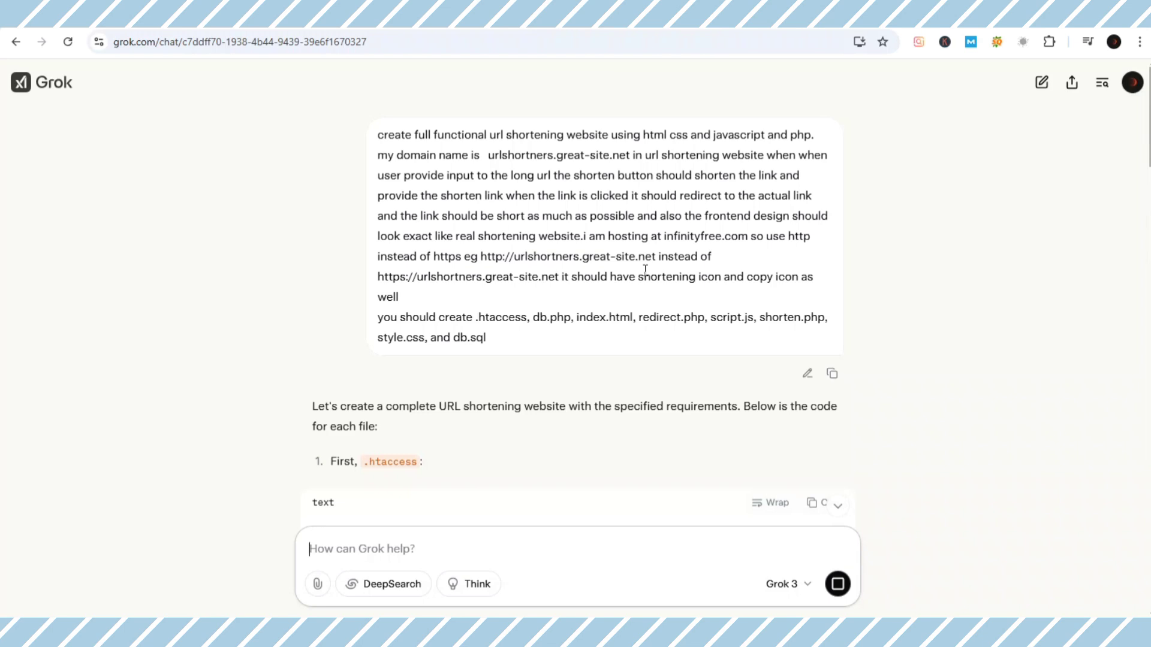
- Review the generated code for each website file, from .htaccess to db.sql, and the setup instructions in Grok's reply
scroll(645, 269, down, 3)
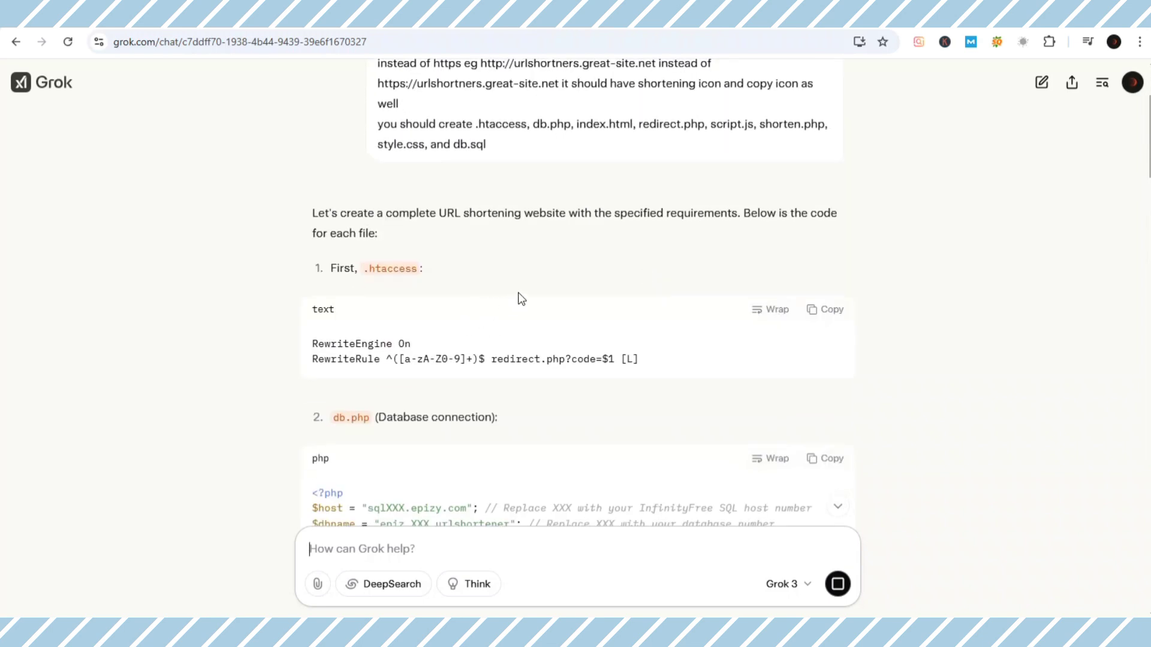
scroll(489, 279, down, 8)
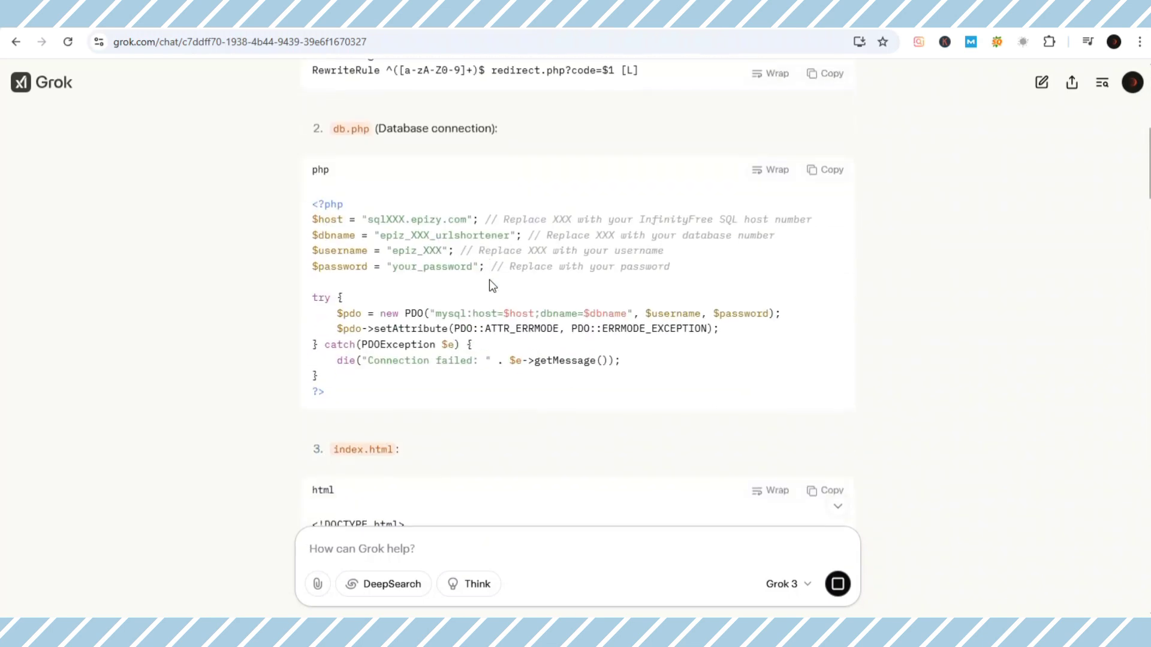
scroll(489, 279, down, 6)
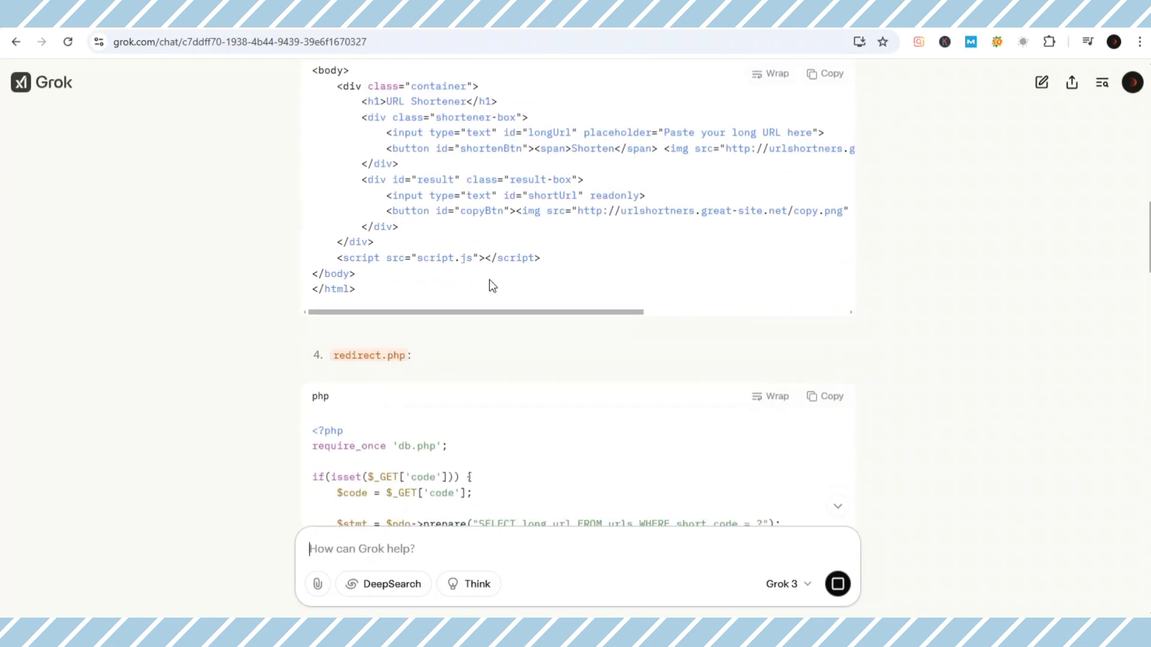
scroll(489, 280, down, 10)
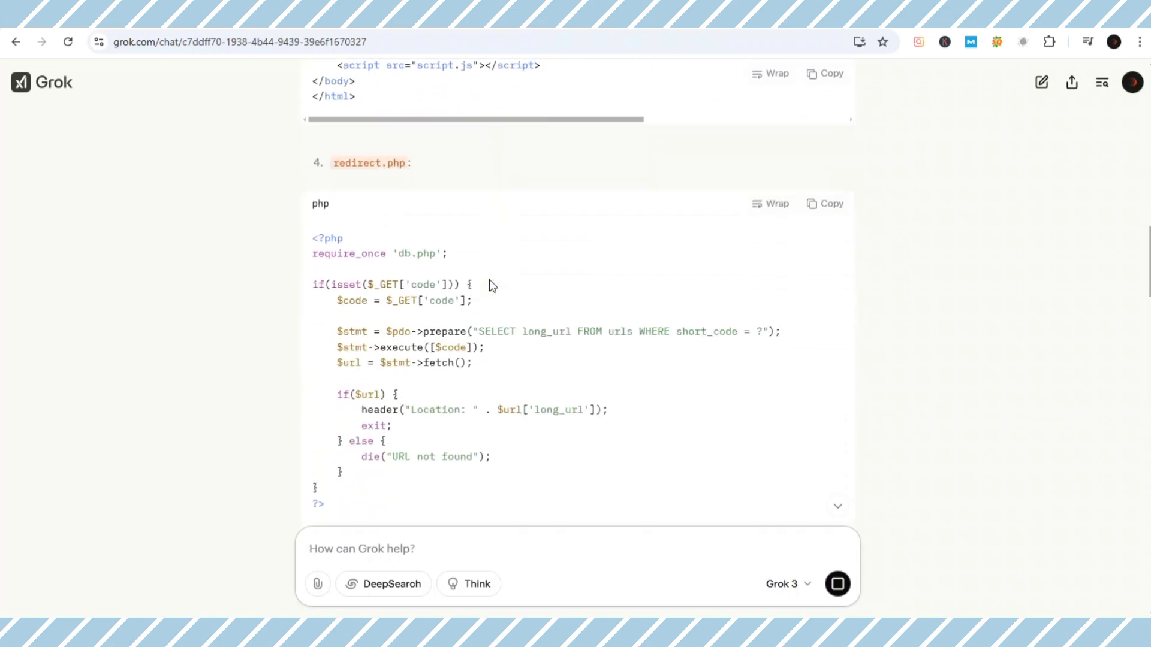
scroll(489, 279, down, 9)
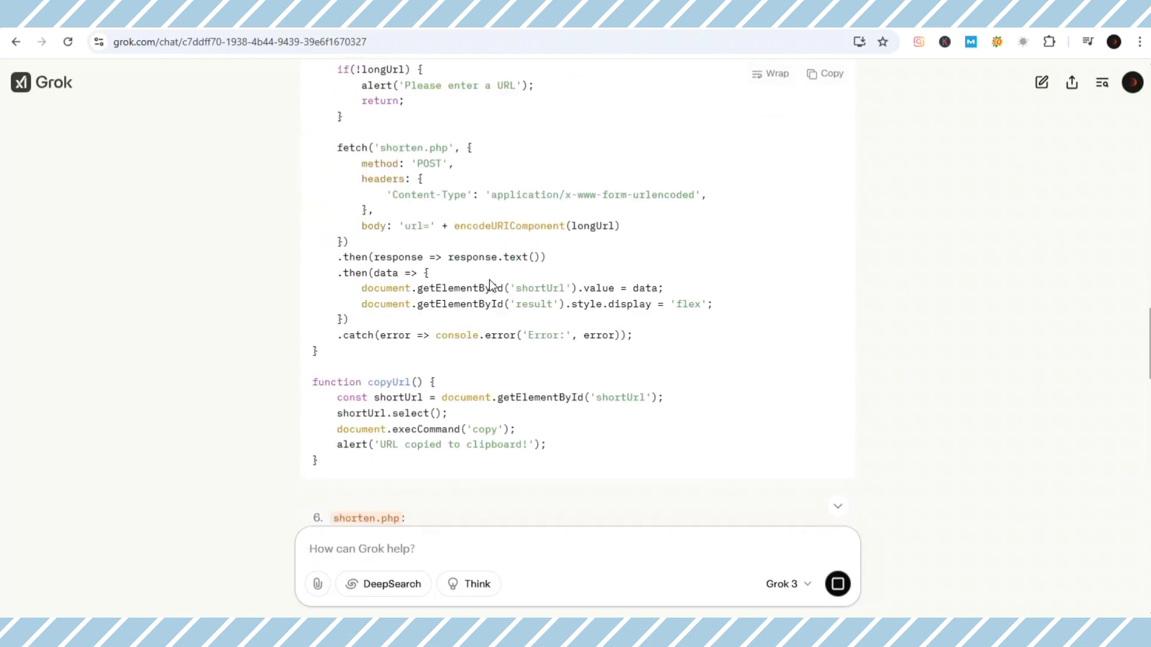
scroll(489, 279, down, 7)
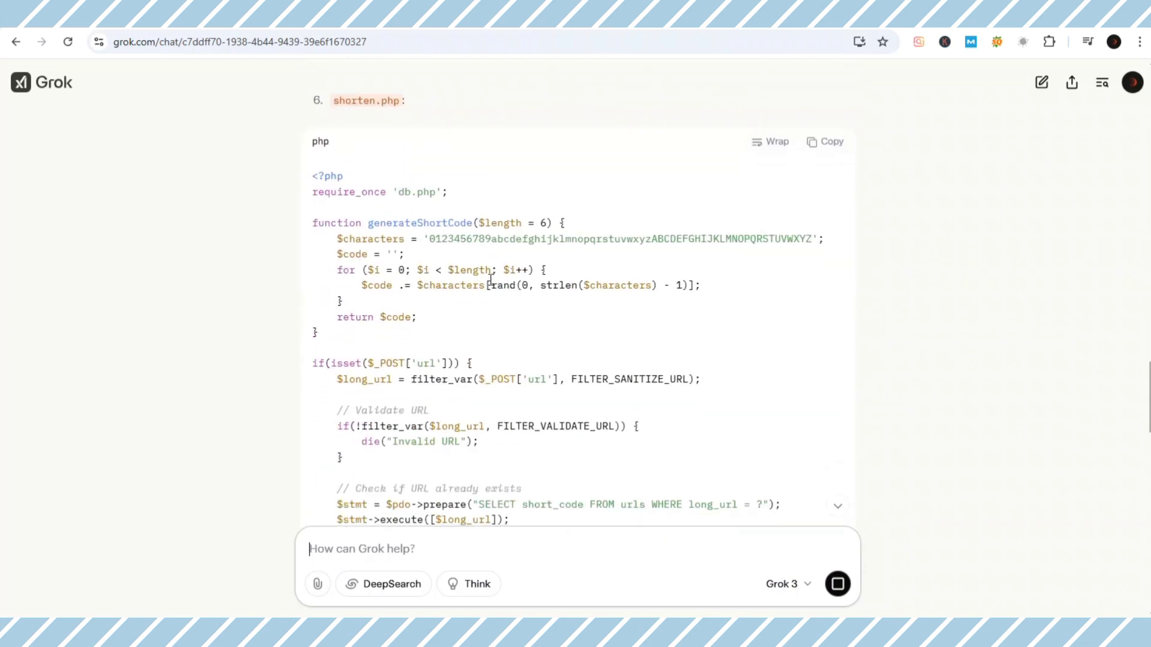
scroll(489, 280, down, 15)
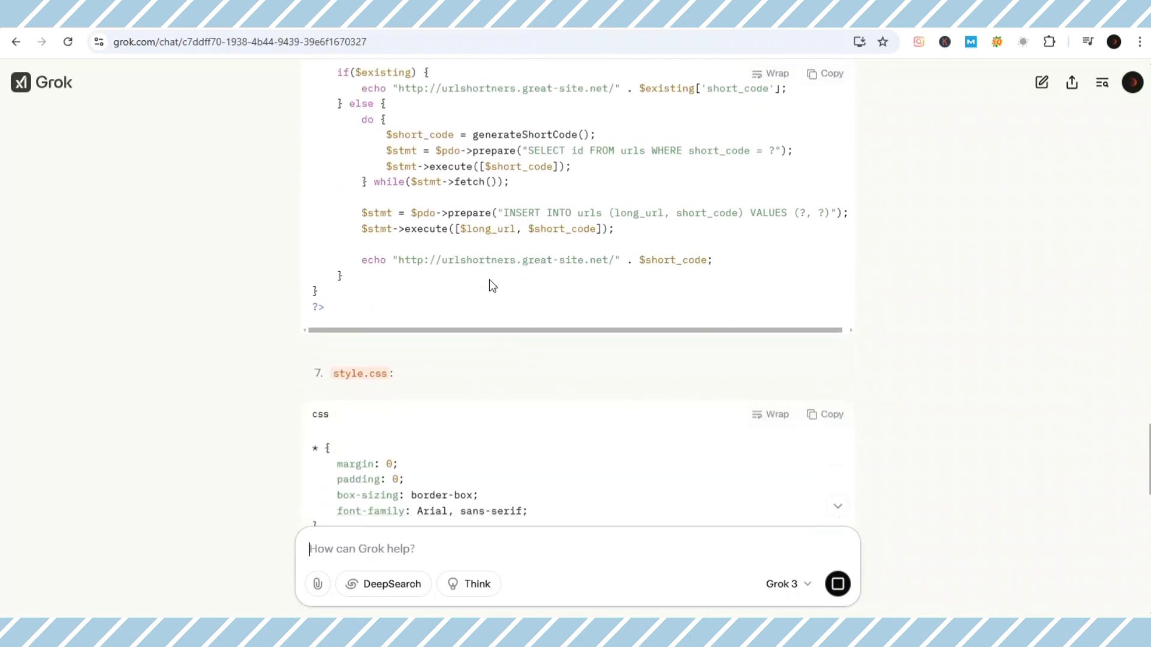
scroll(489, 279, down, 18)
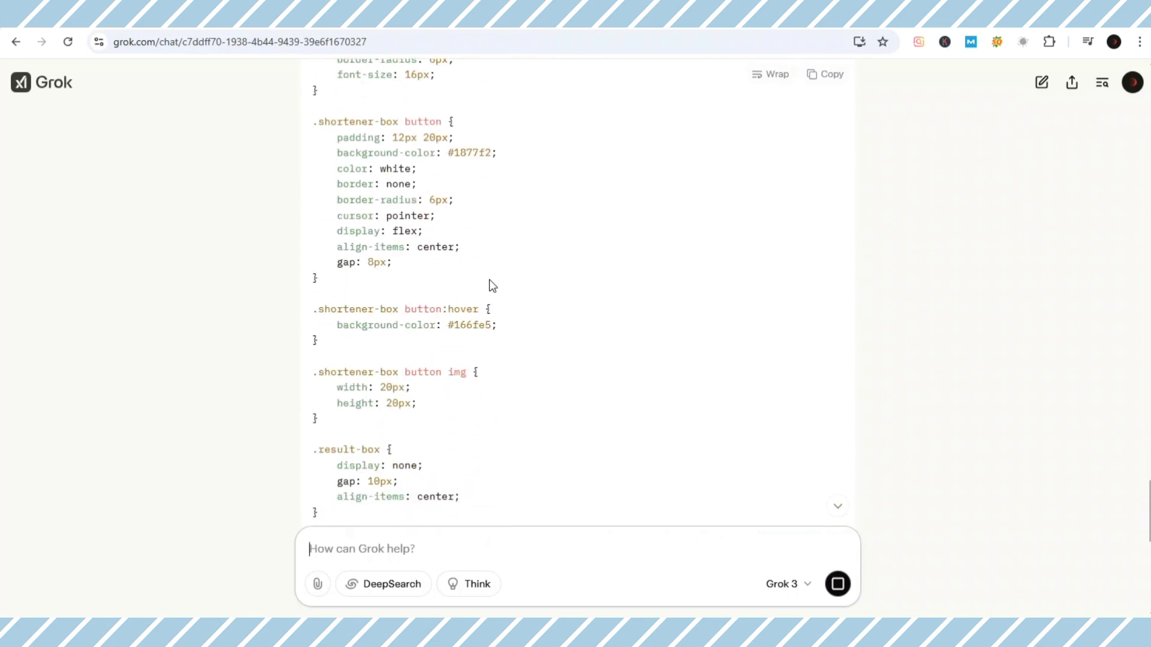
scroll(489, 280, down, 6)
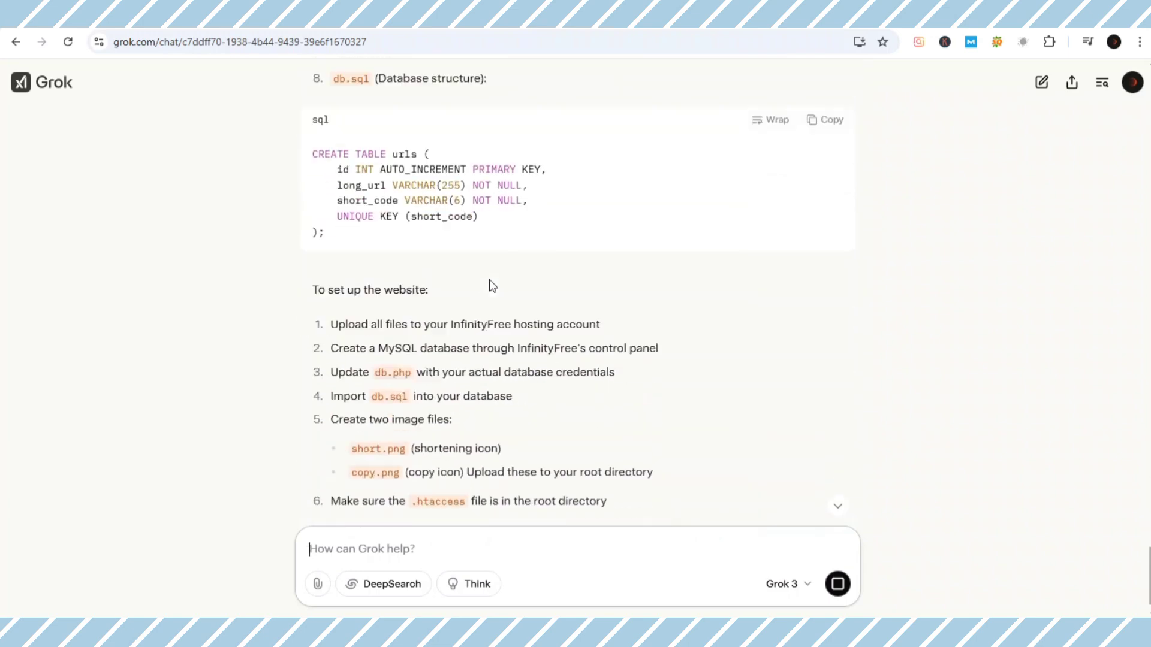
scroll(489, 279, up, 3)
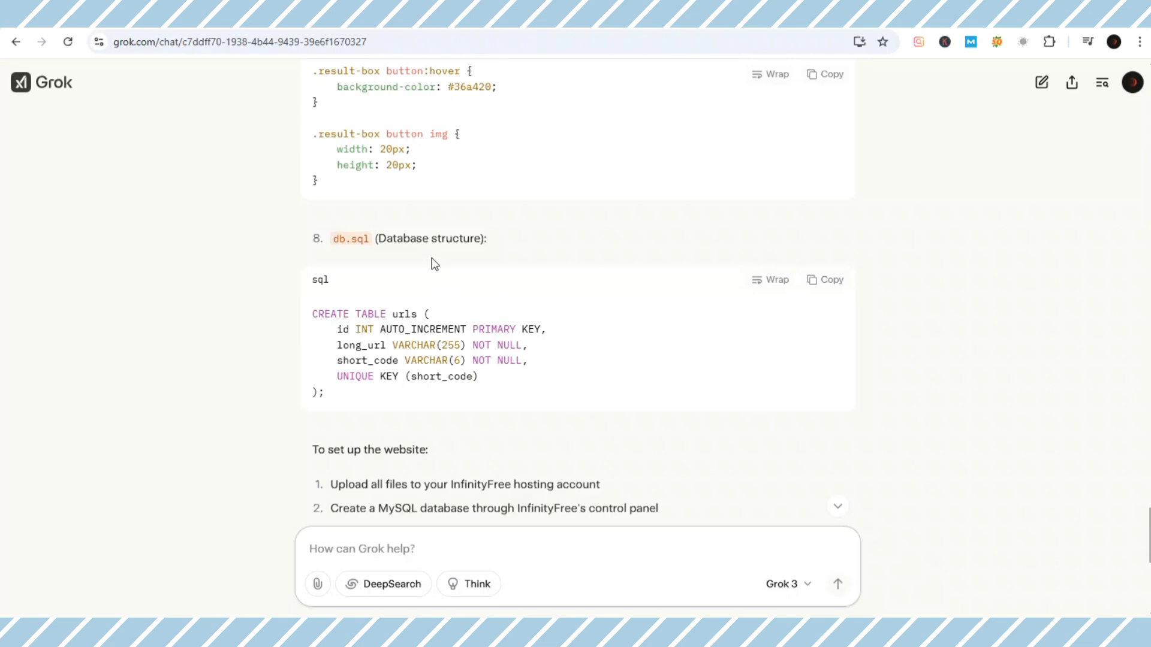
scroll(433, 257, up, 18)
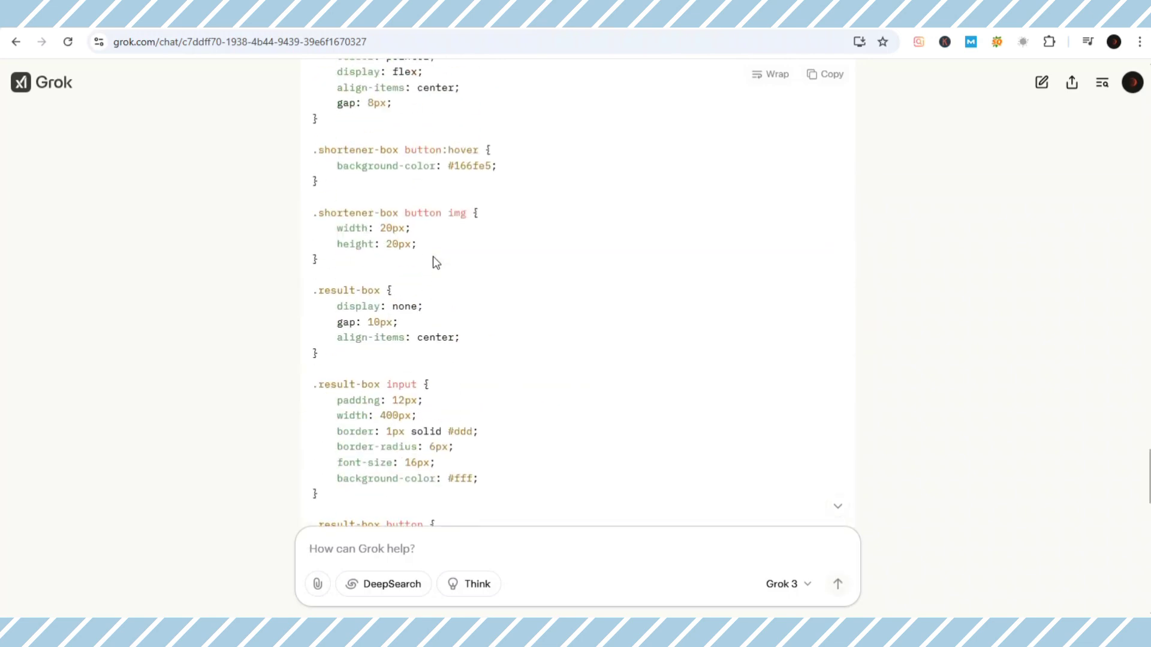
scroll(433, 258, up, 20)
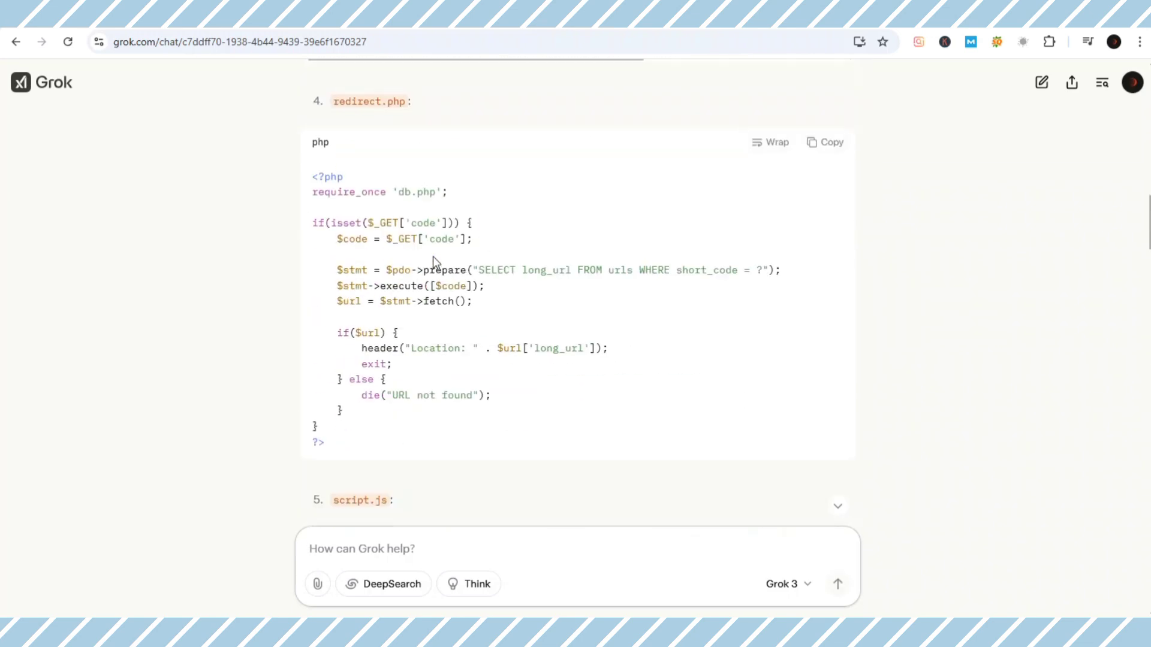
- Switch to the Windows desktop and create a new folder there named "url shortner"
scroll(433, 257, up, 9)
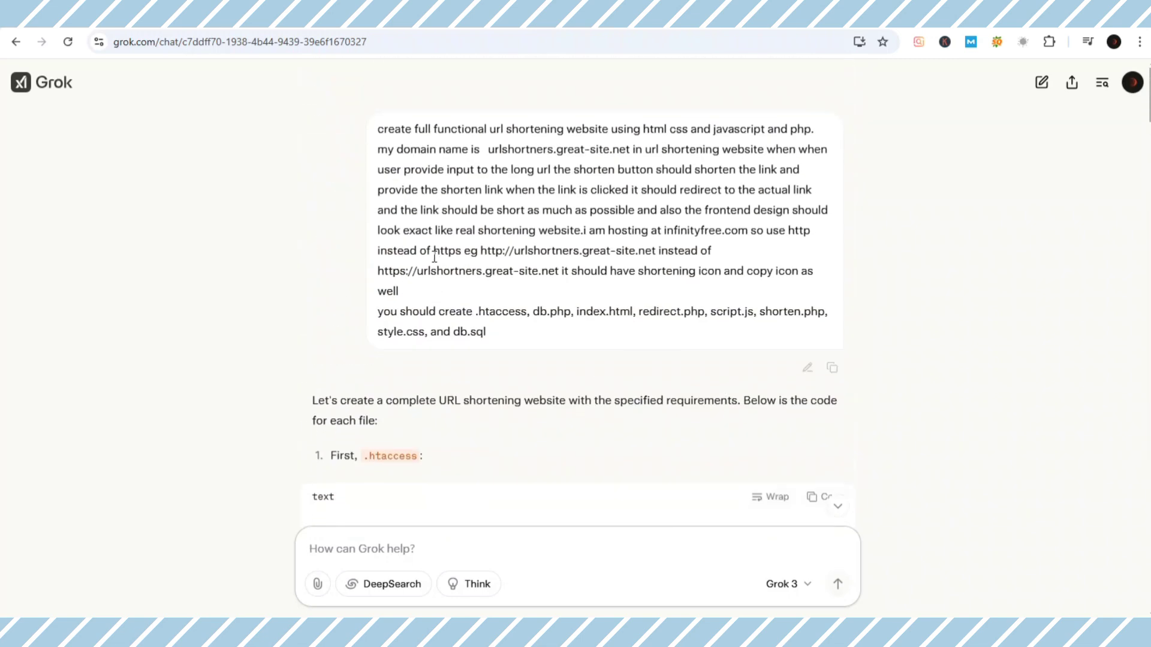
scroll(433, 256, down, 3)
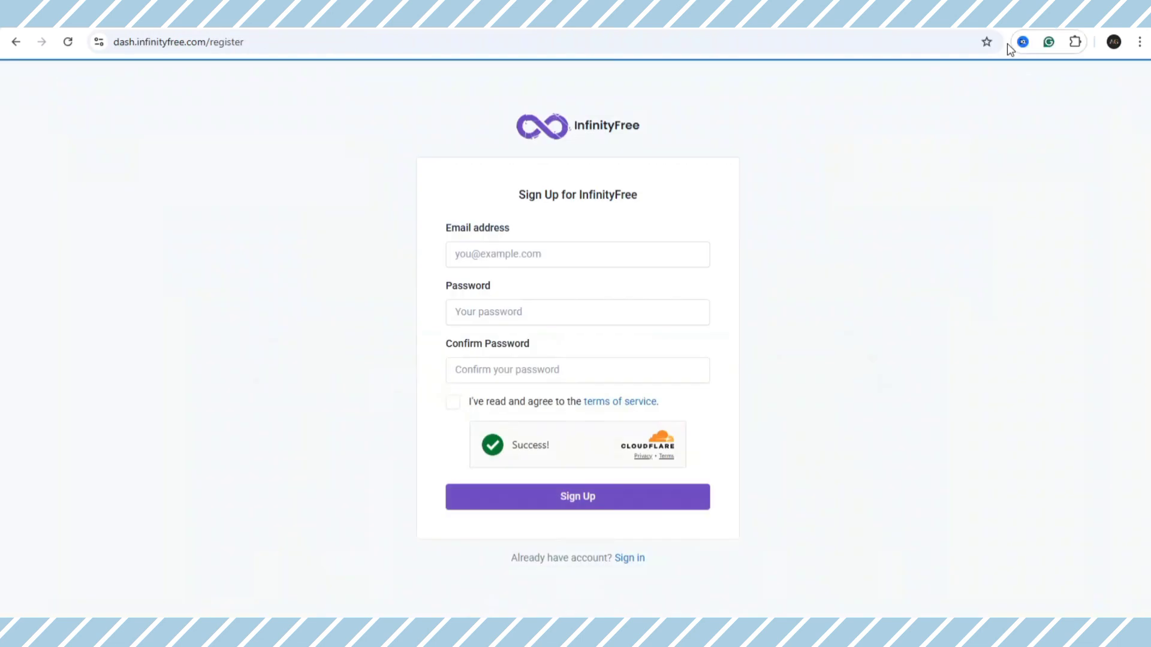
key(super+d)
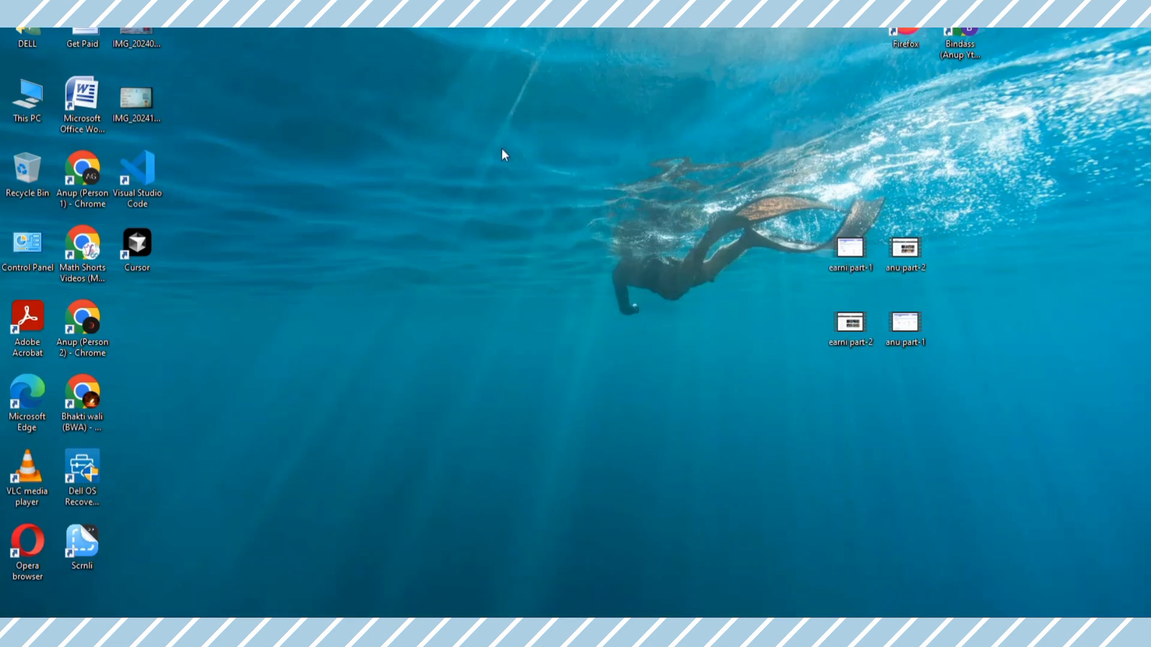
click(487, 138)
right_click(486, 138)
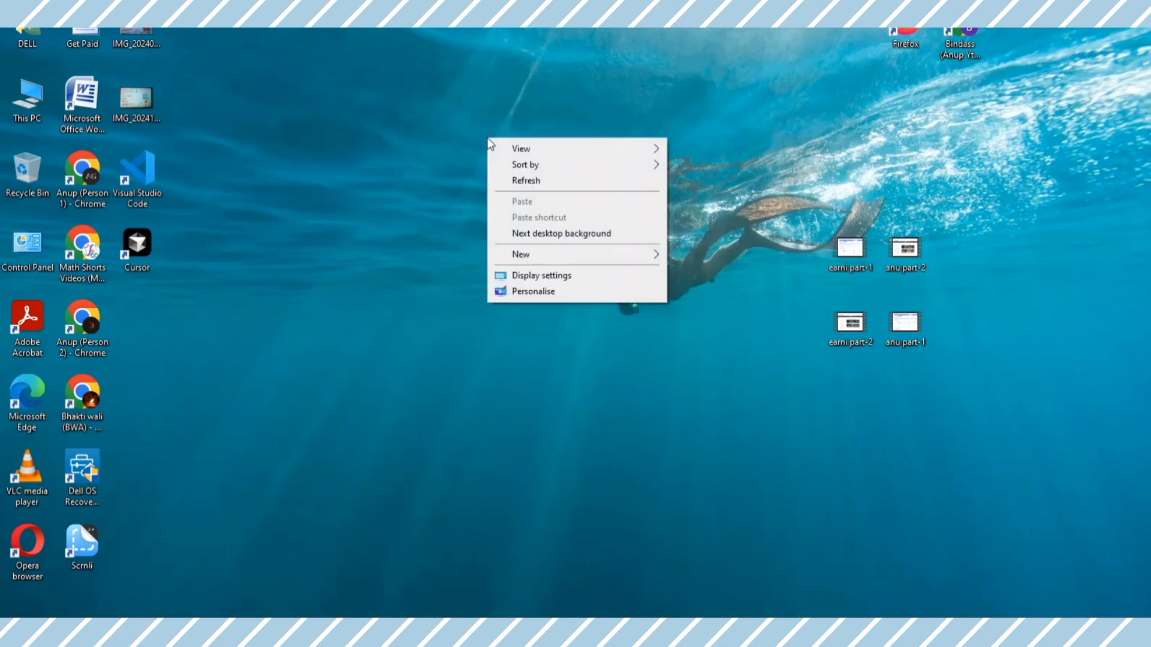
click(521, 254)
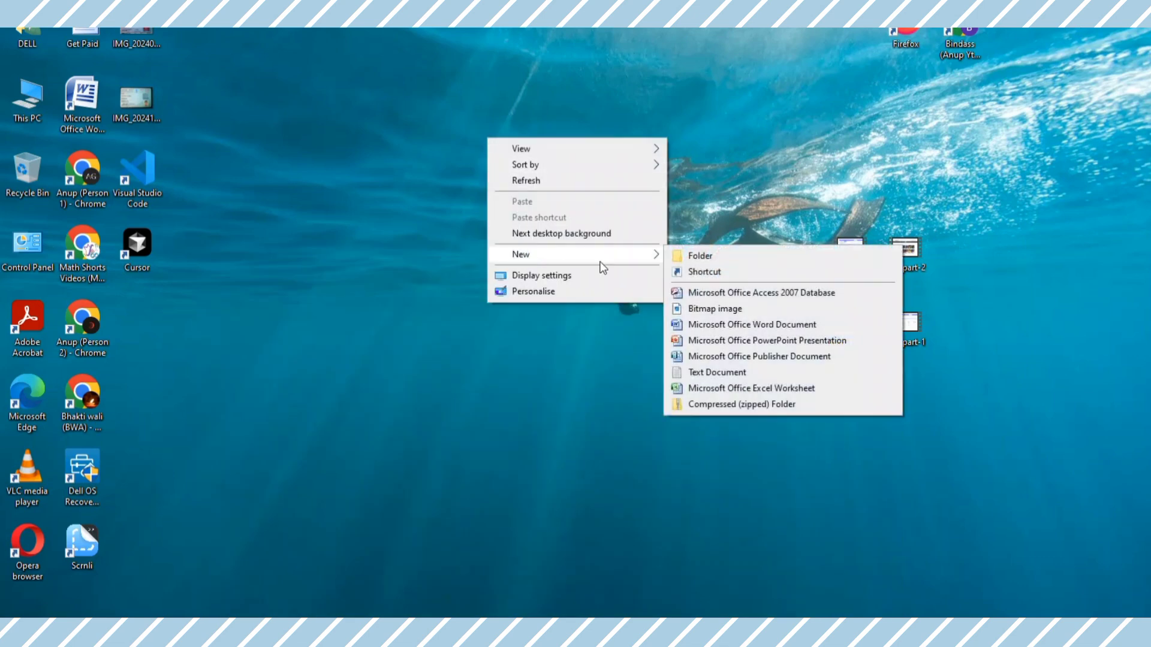
click(675, 256)
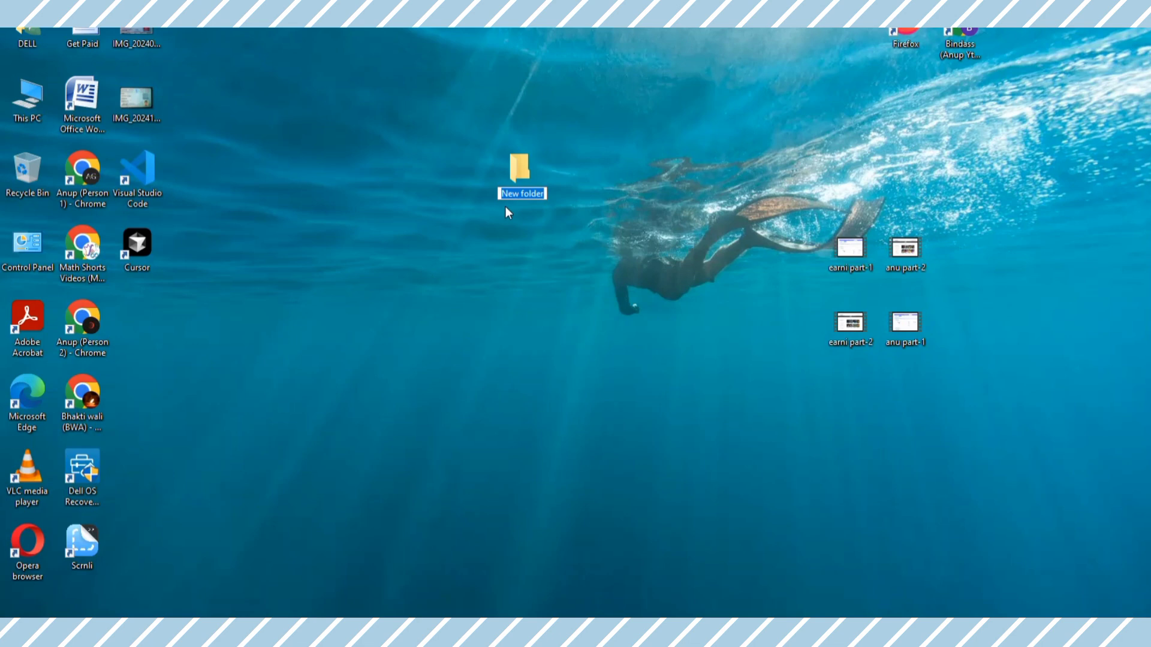
text(url shortner)
click(505, 206)
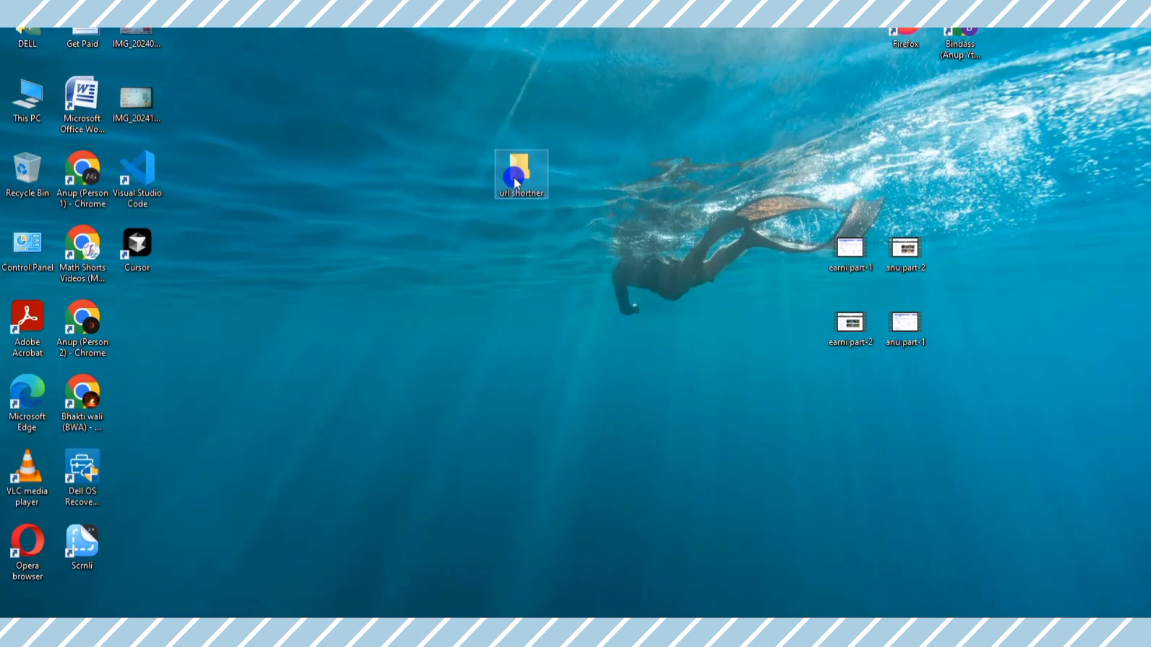
- Create a new text document with the default name inside the url shortner folder and open it in Notepad
double_click(513, 179)
drag(761, 121, 562, 106)
right_click(478, 253)
click(506, 428)
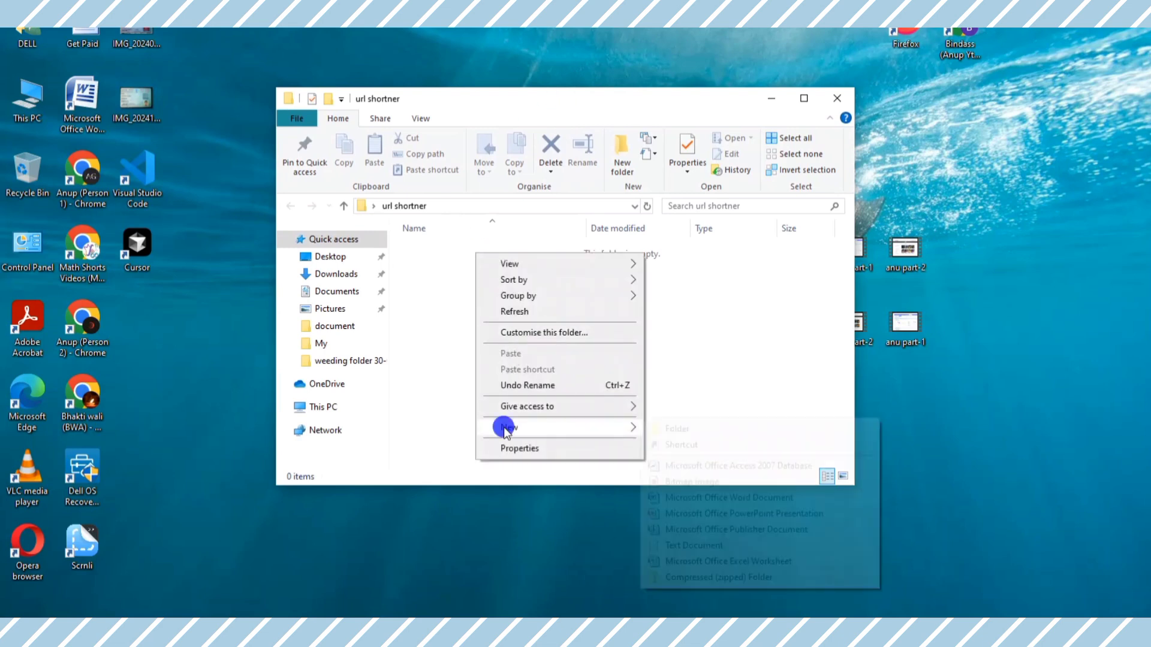
click(694, 545)
click(514, 339)
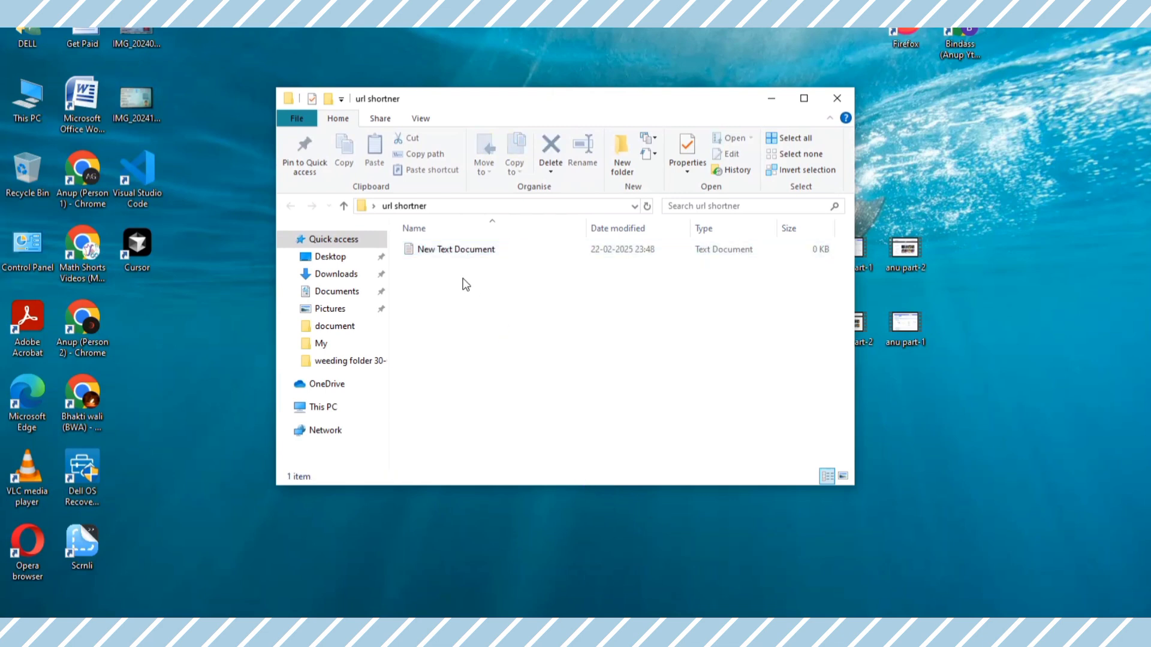
click(466, 247)
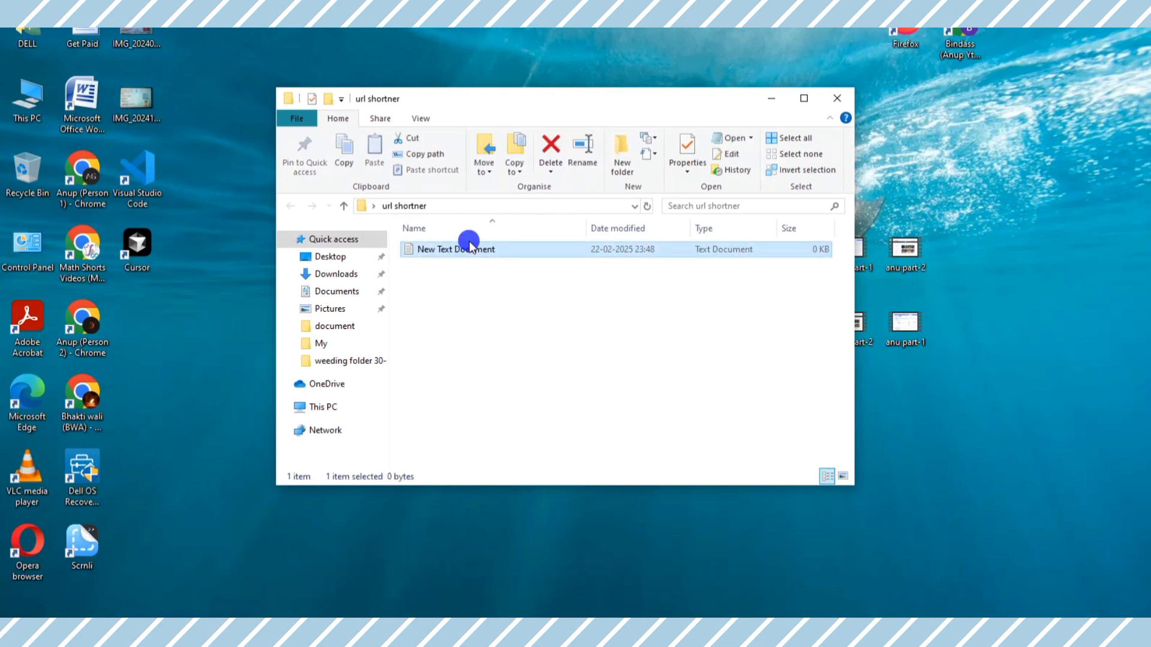
double_click(469, 245)
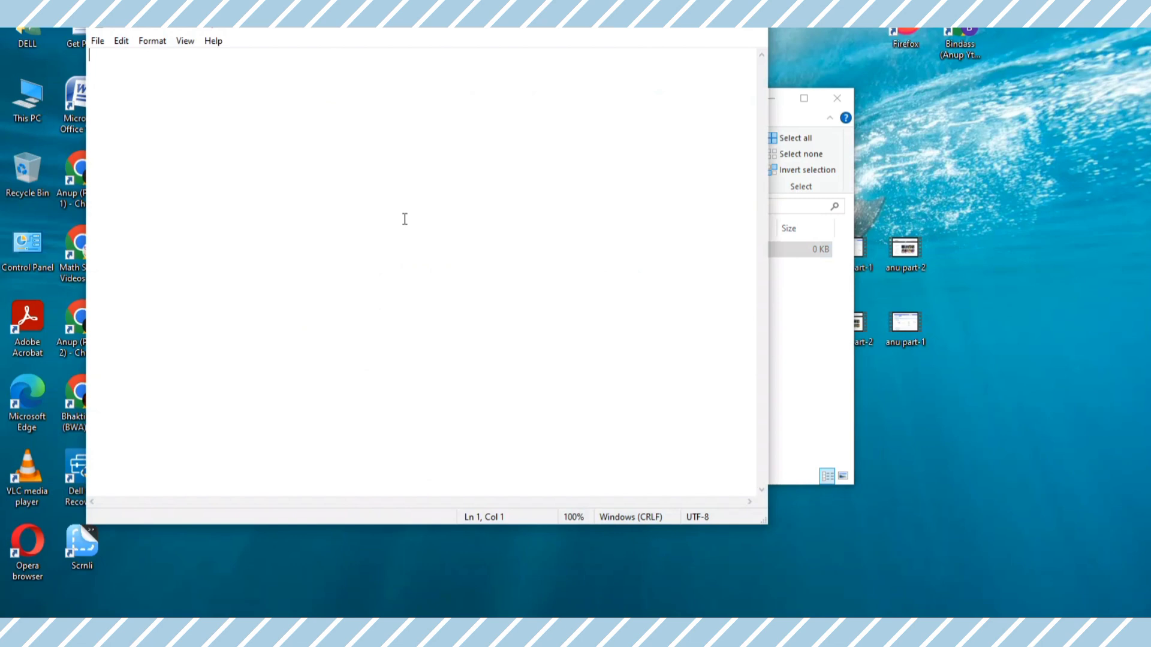
click(451, 35)
drag(451, 35, 558, 48)
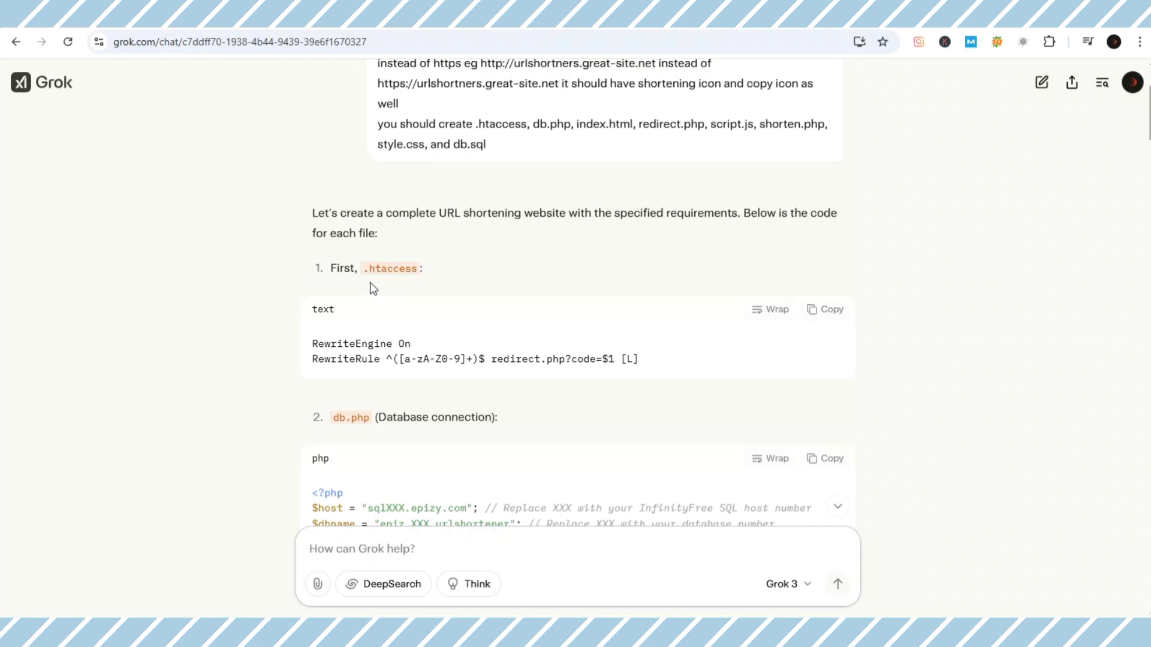
- Copy the .htaccess code from Grok's reply and paste it into the empty Notepad document
click(815, 313)
key(alt+Tab)
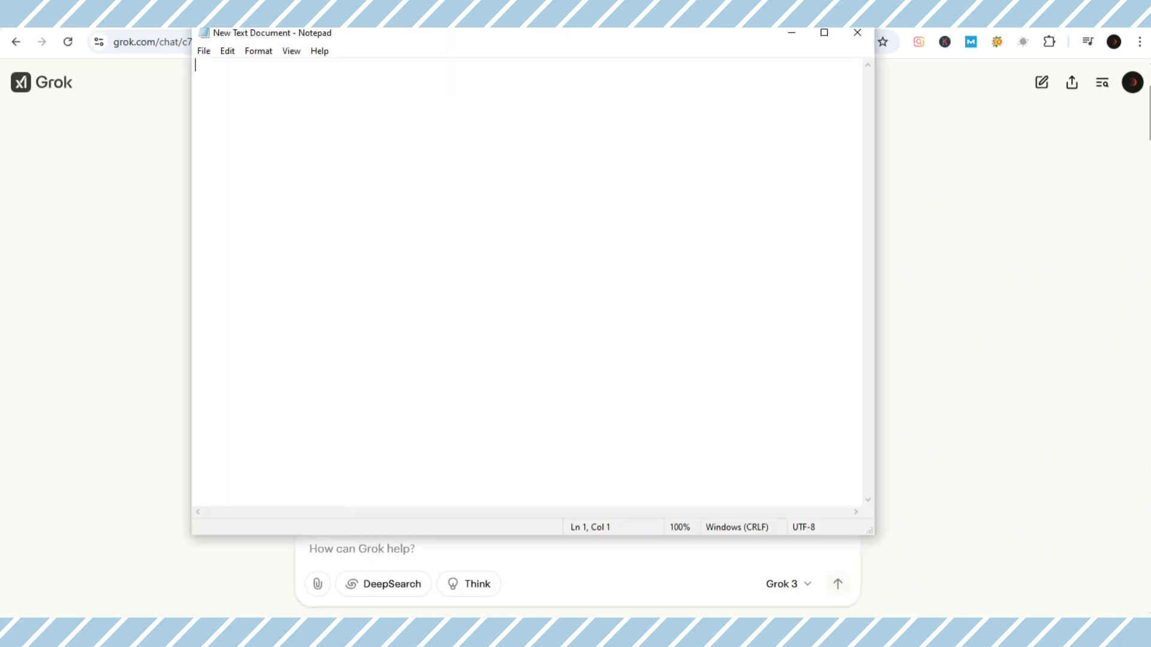
key(ctrl+v)
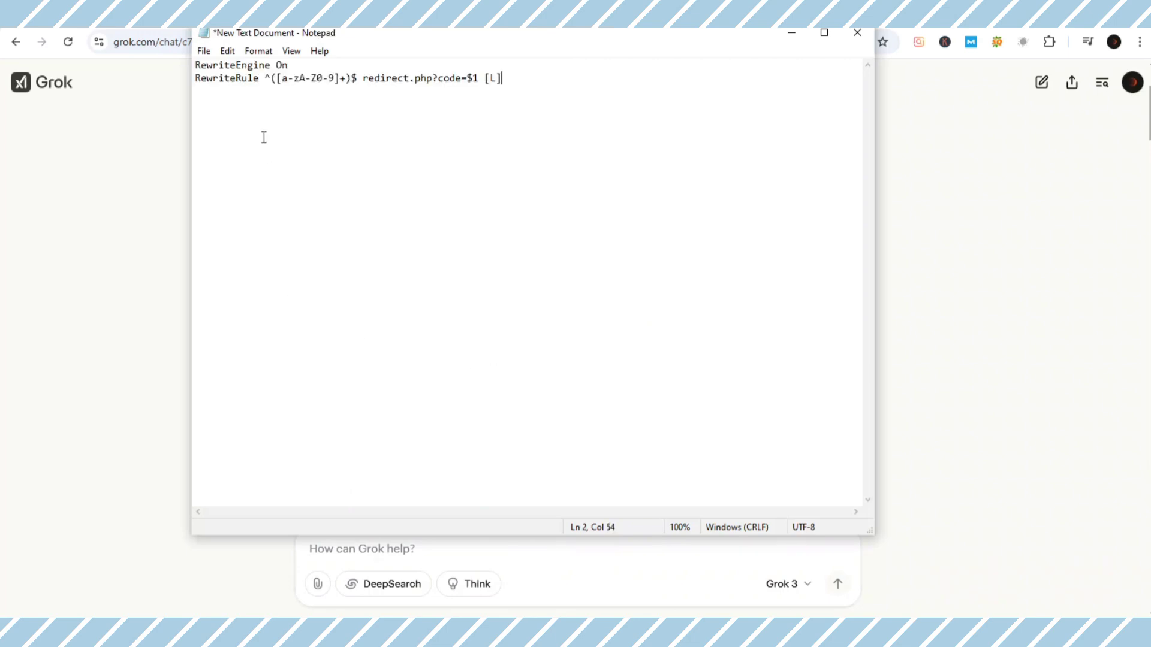
- Save the document under the new name .htaccess in the url shortner folder, with the file type set to All Files
click(204, 53)
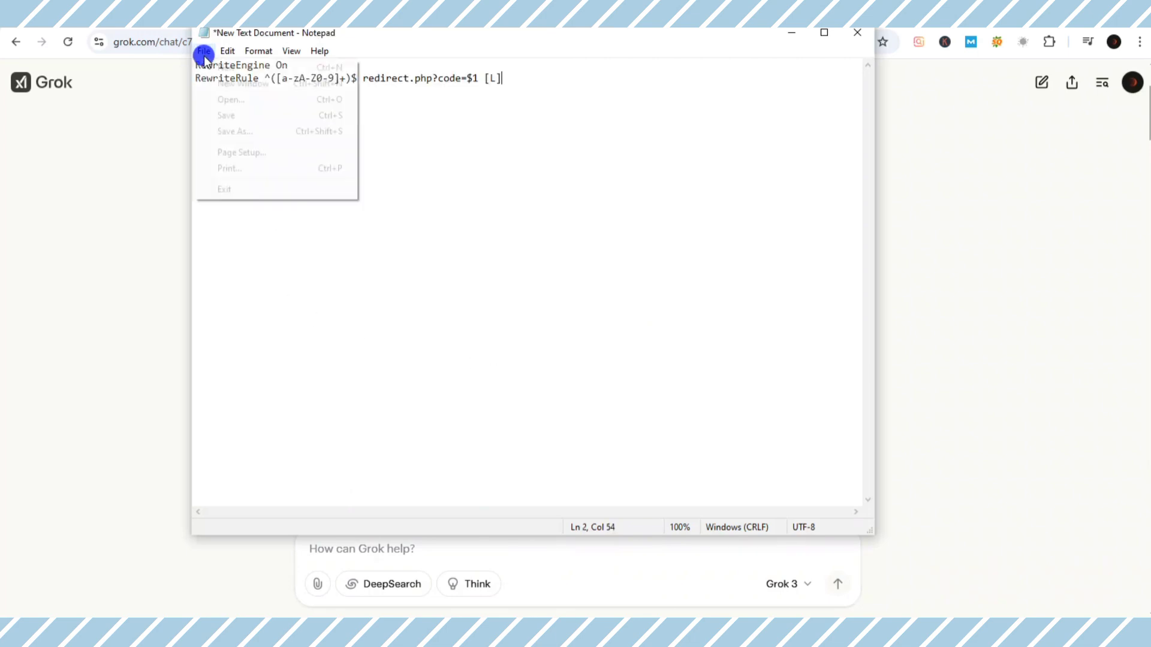
click(235, 131)
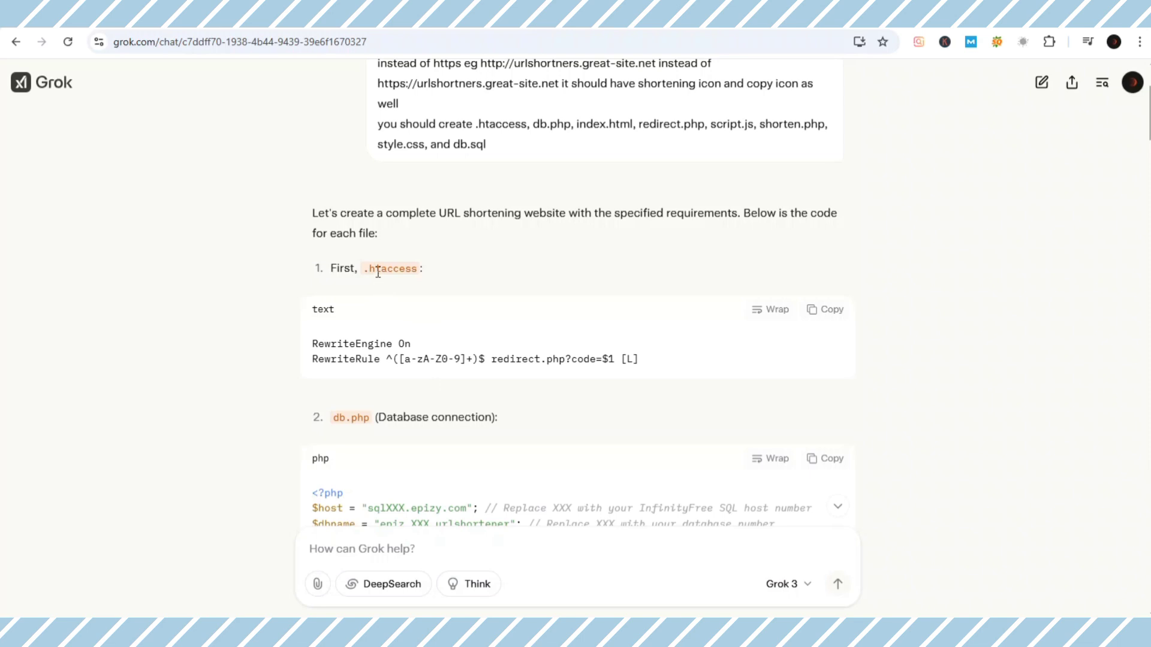
drag(361, 268, 419, 275)
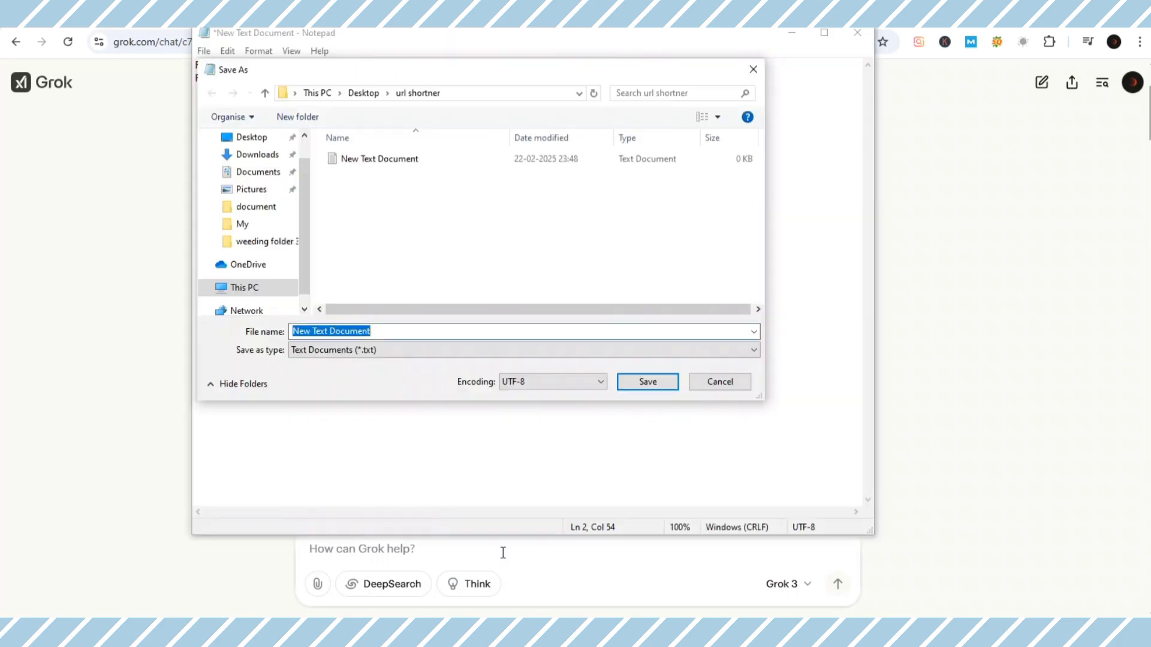
click(398, 356)
click(349, 375)
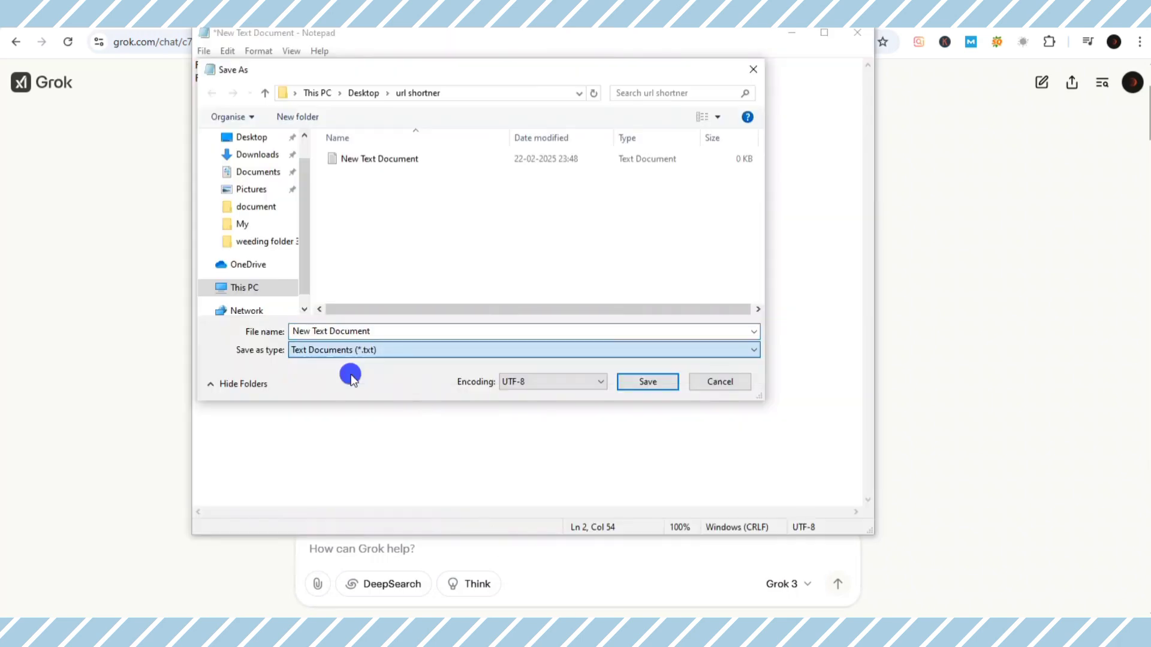
click(358, 332)
key(ctrl+v)
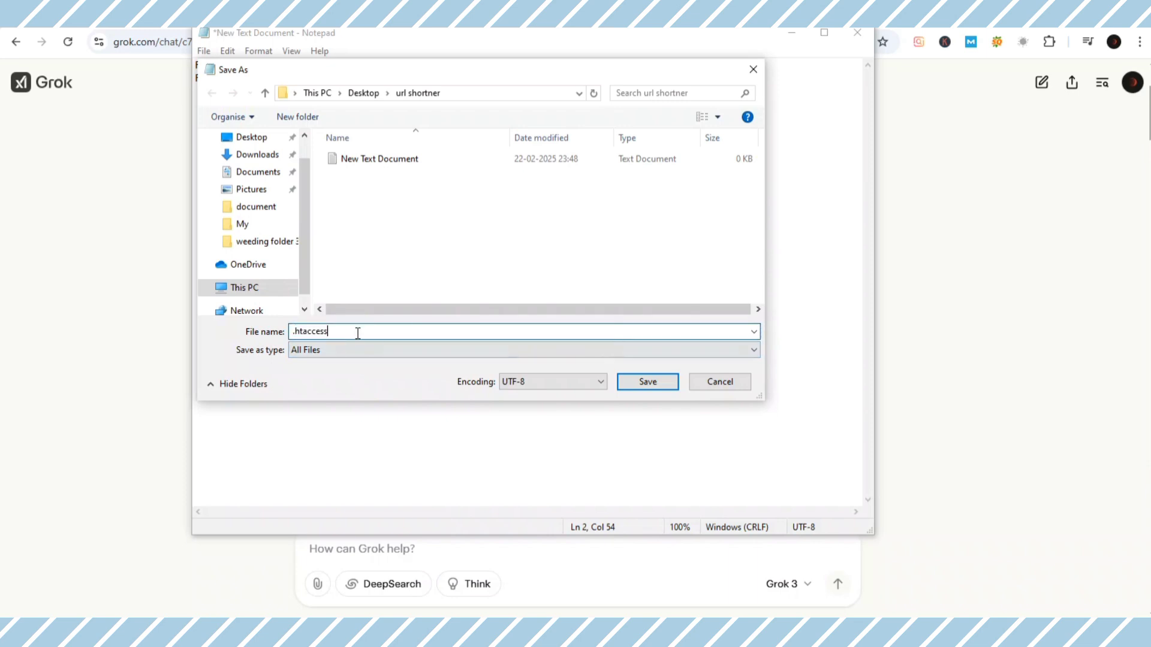
click(296, 333)
key(BackSpace)
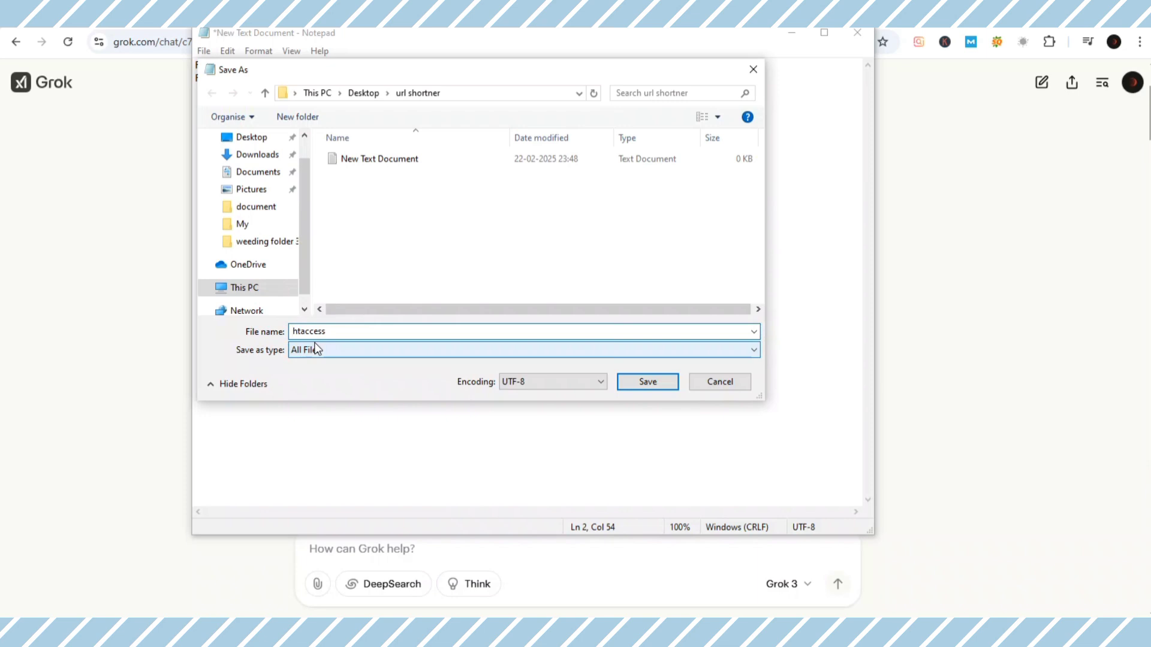
text(.)
click(648, 383)
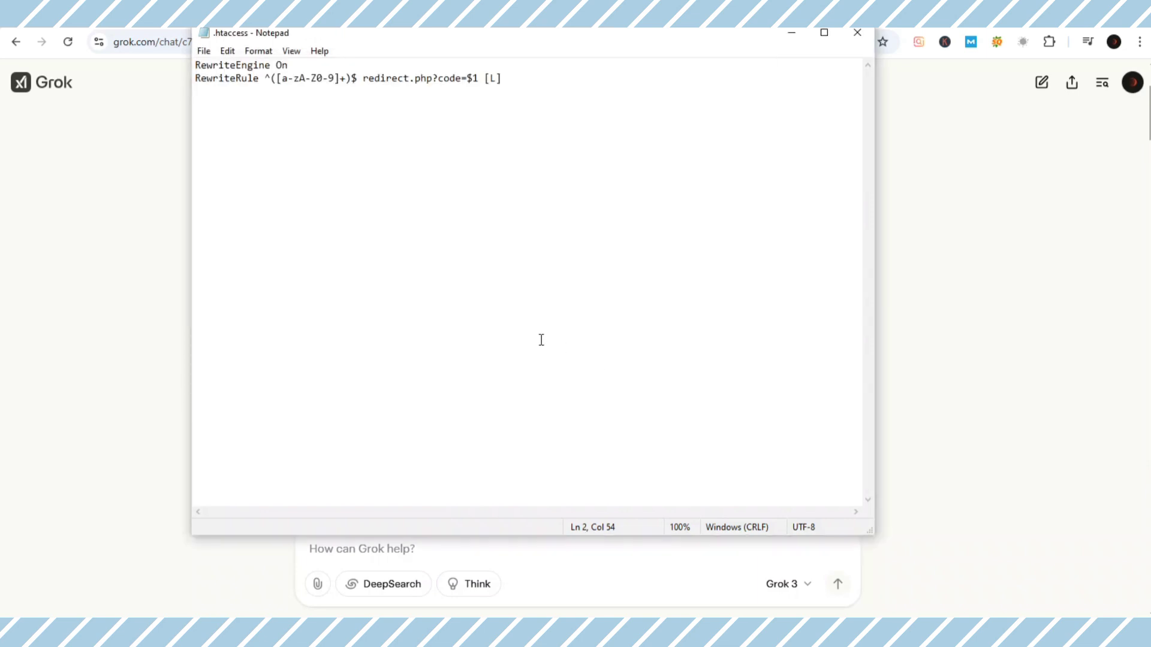
- Copy the db.php database connection code from Grok and replace the entire Notepad text with it
key(alt+Tab)
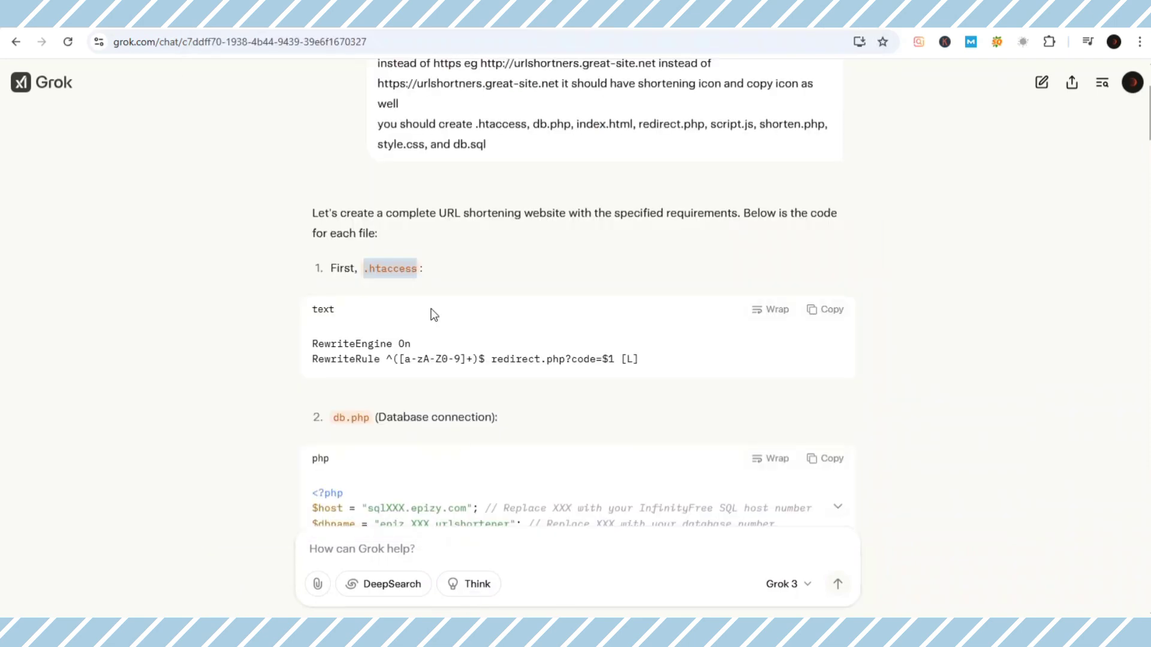
scroll(432, 309, down, 2)
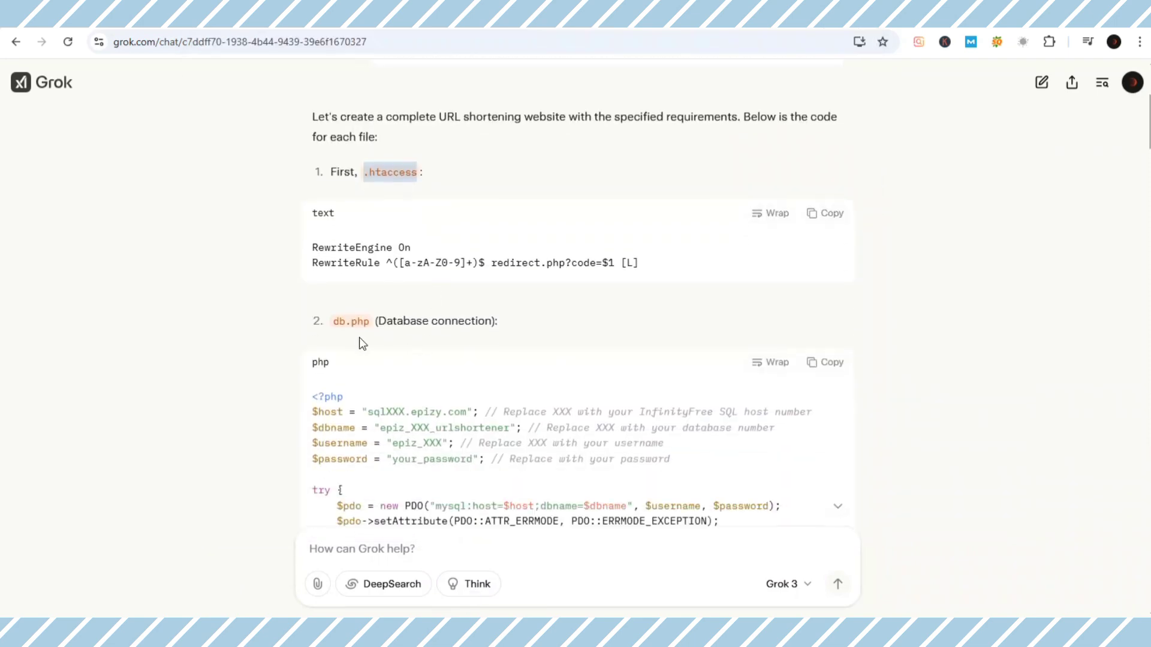
click(821, 363)
key(alt+Tab)
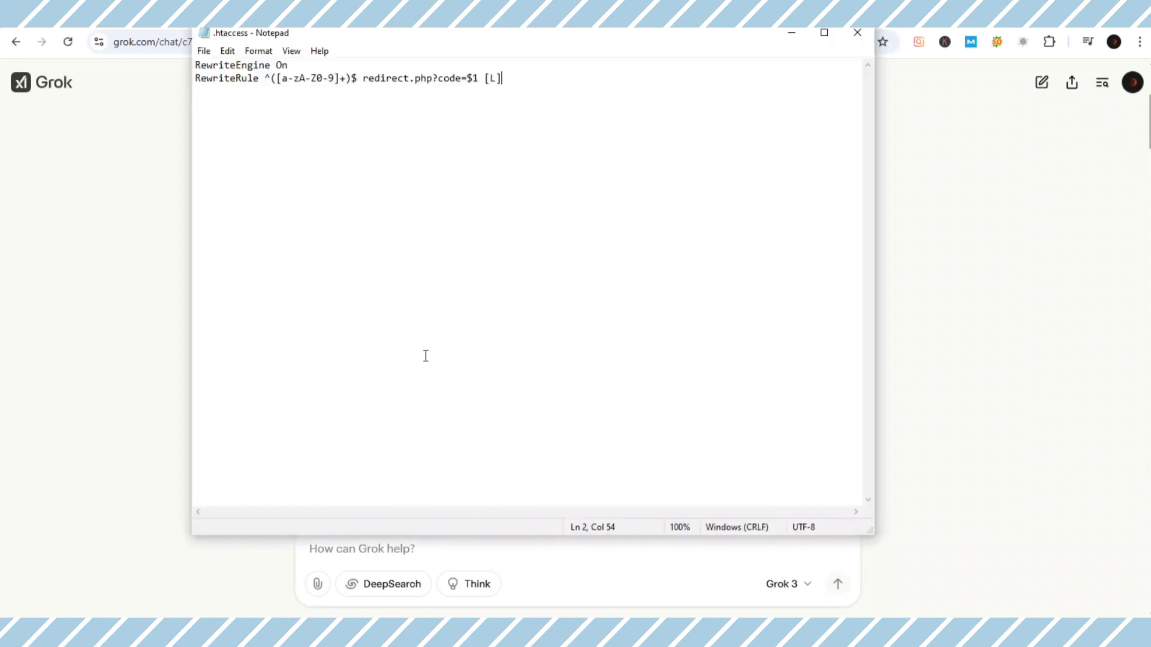
key(ctrl+a)
key(ctrl+v)
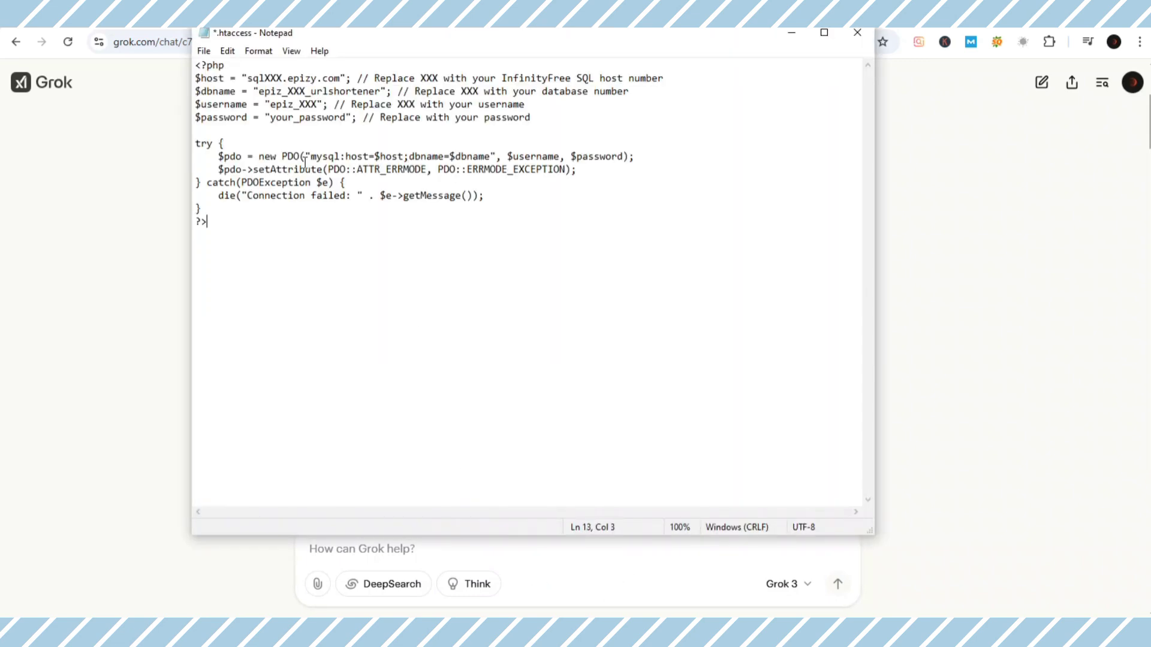
- Save the database connection code as a separate file named db.php in the url shortner folder, copying the name from Grok's heading
click(204, 51)
click(252, 132)
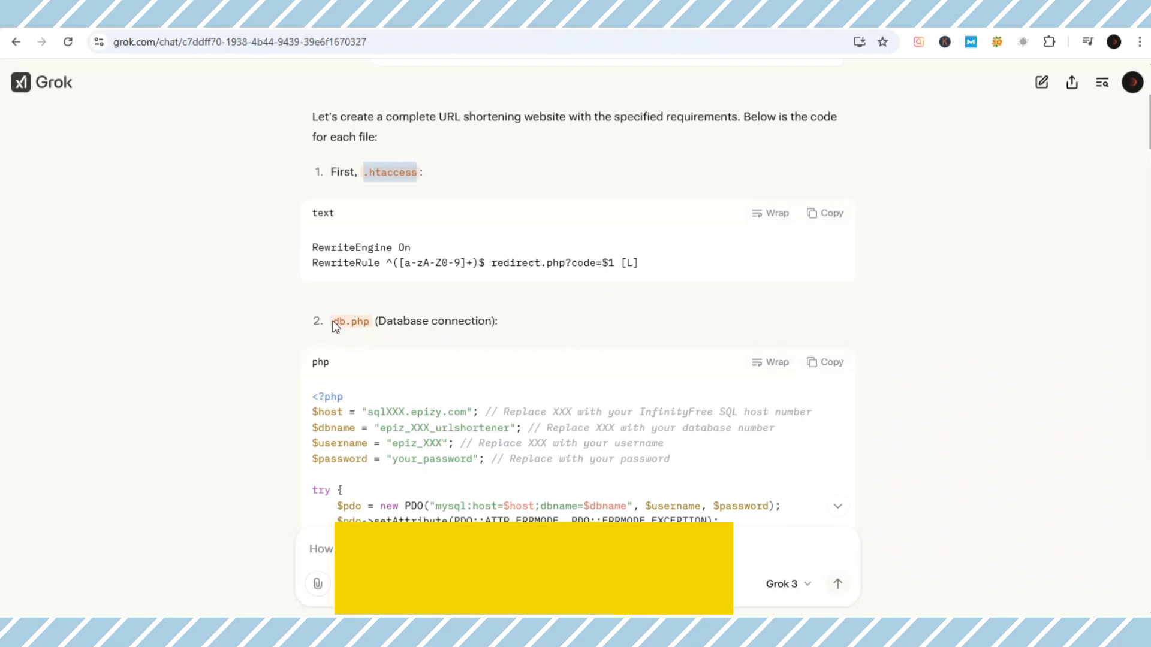
click(337, 321)
drag(337, 320, 367, 327)
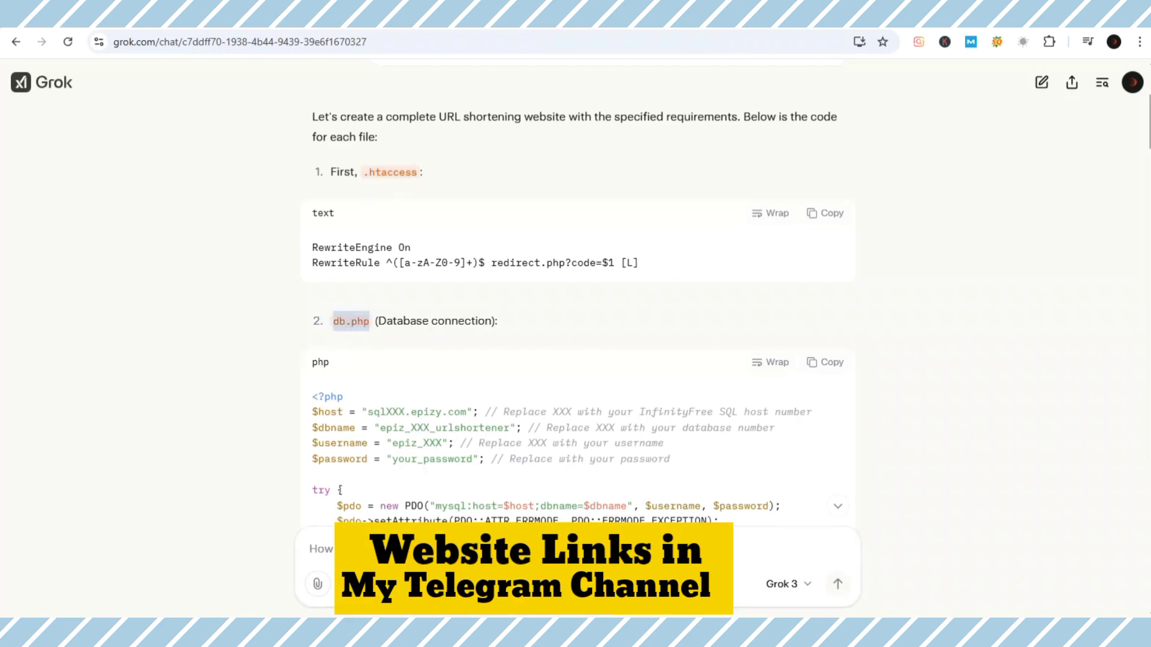
key(alt+Tab)
key(ctrl+v)
click(292, 333)
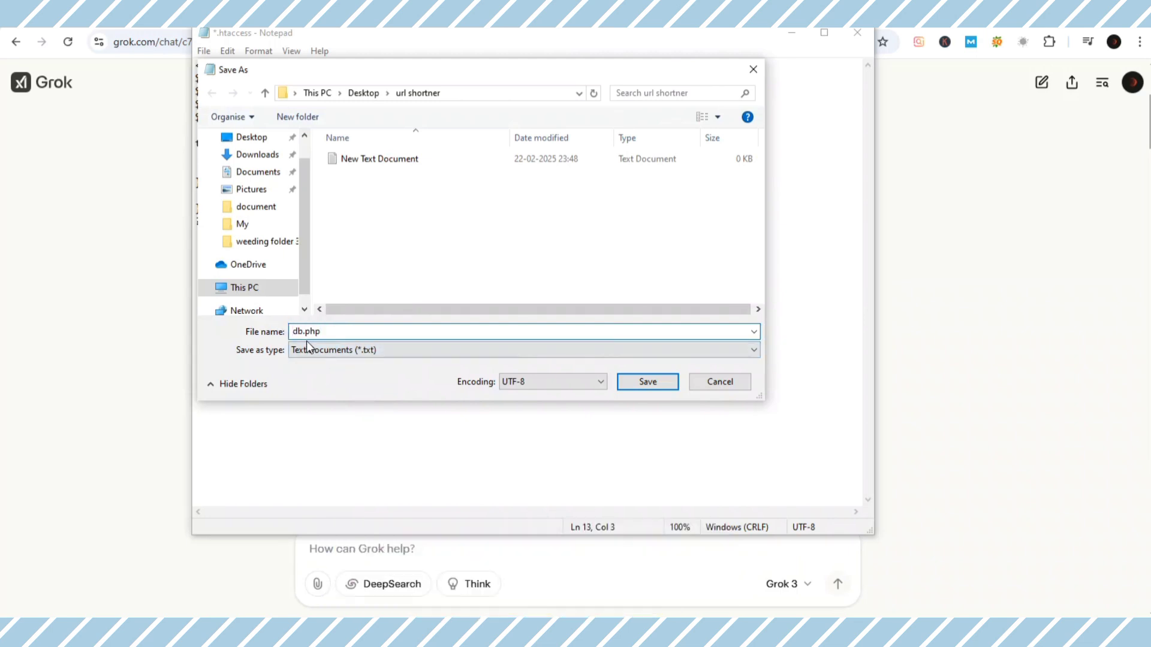
click(648, 382)
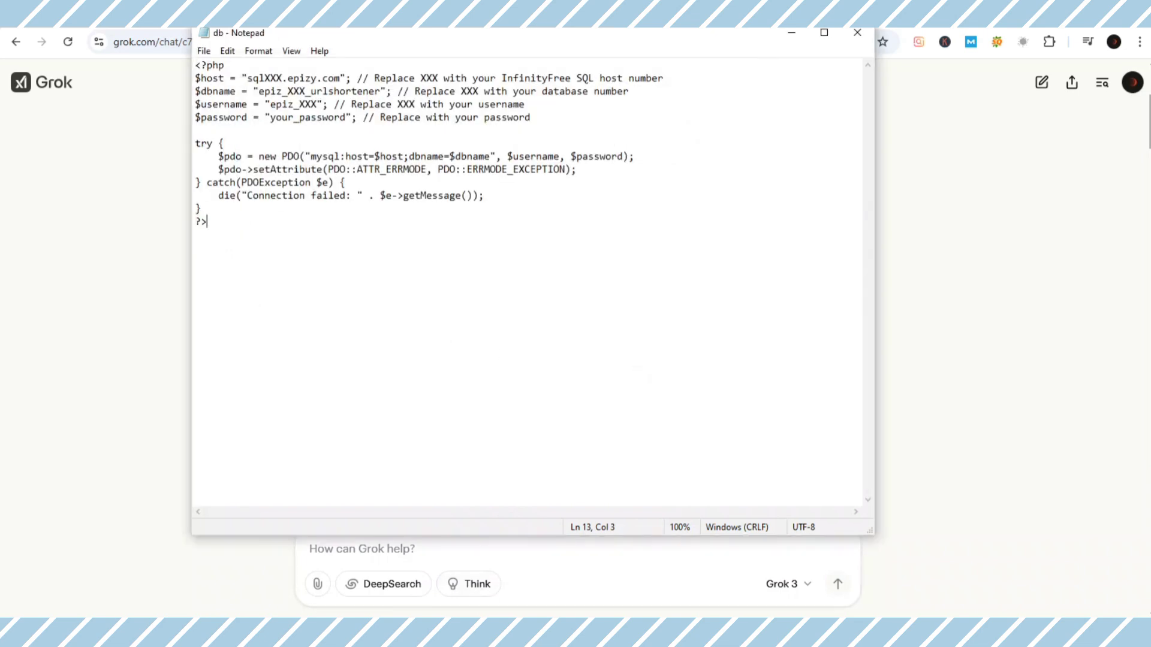
- Copy the index.html code from Grok and replace the entire Notepad text with it
key(alt+Tab)
scroll(434, 357, down, 2)
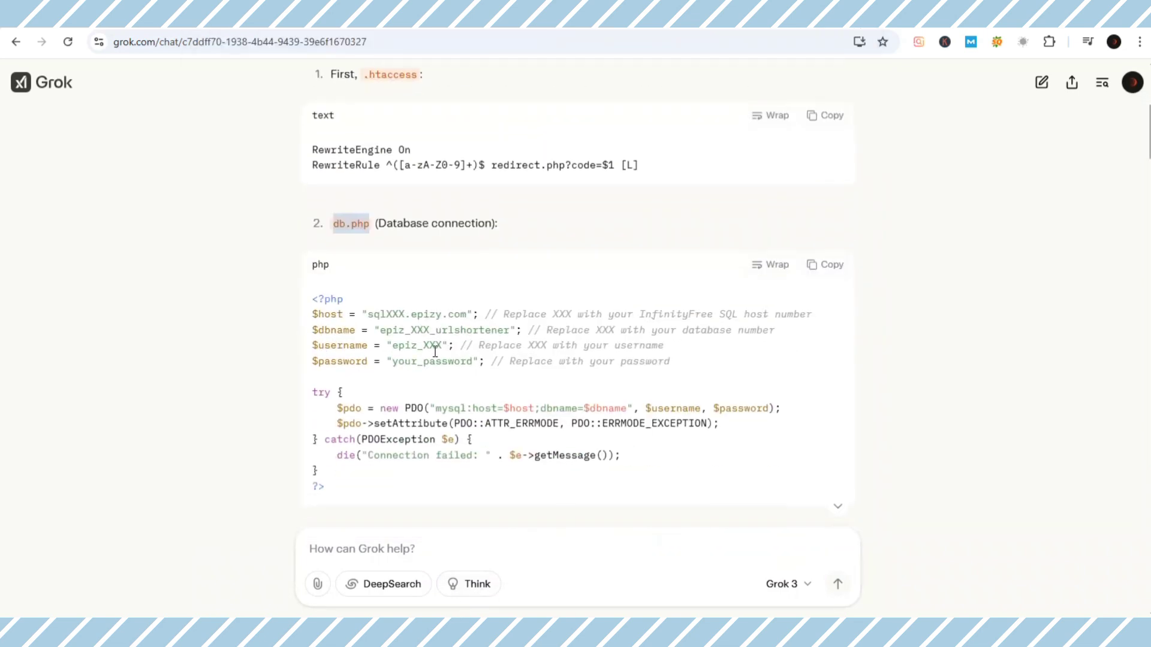
scroll(435, 351, down, 5)
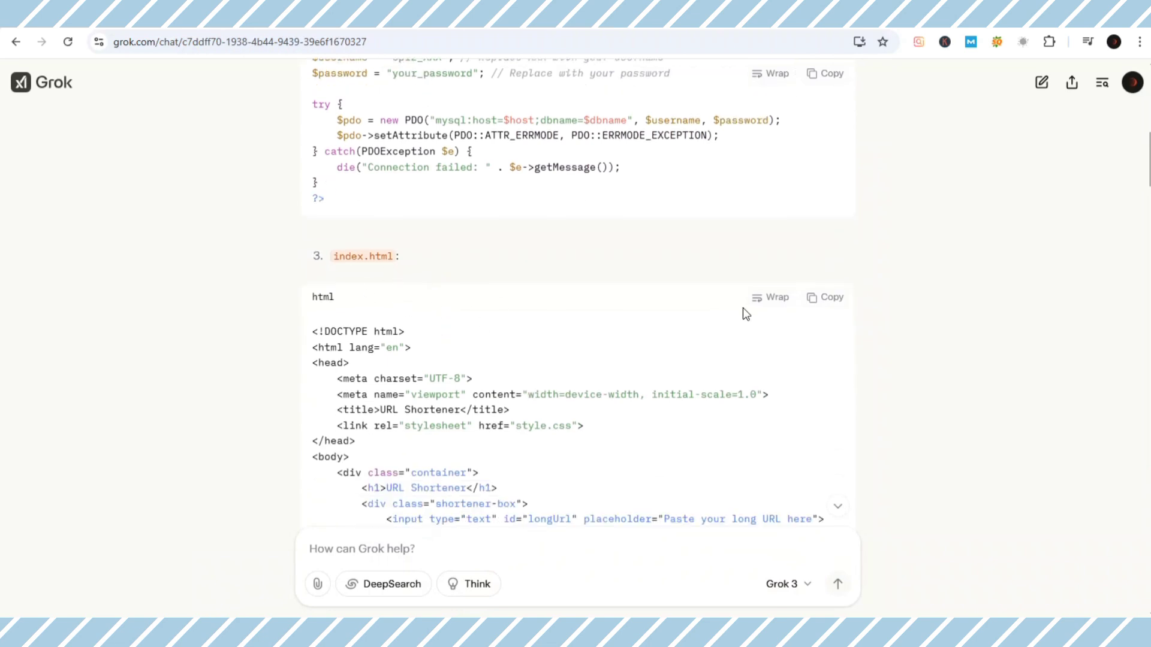
click(825, 299)
key(alt+Tab)
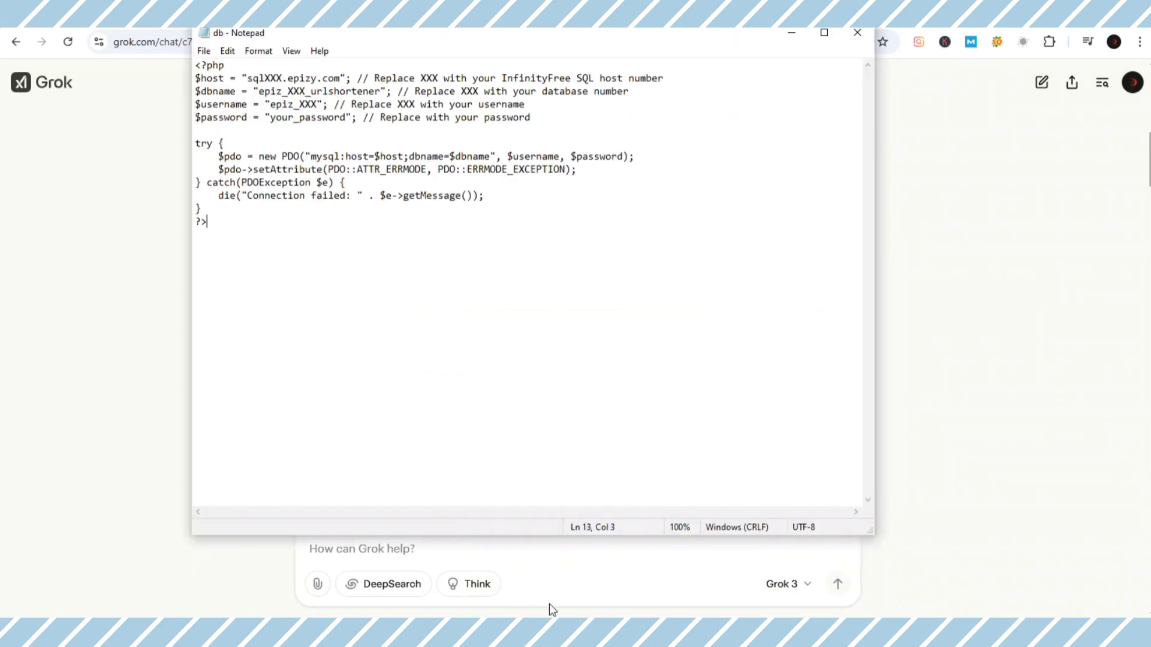
click(482, 295)
click(471, 261)
key(ctrl+a)
key(ctrl+v)
- Save the HTML page code as a separate file named index.html in the url shortner folder, copying the name from Grok's heading
click(204, 51)
click(237, 129)
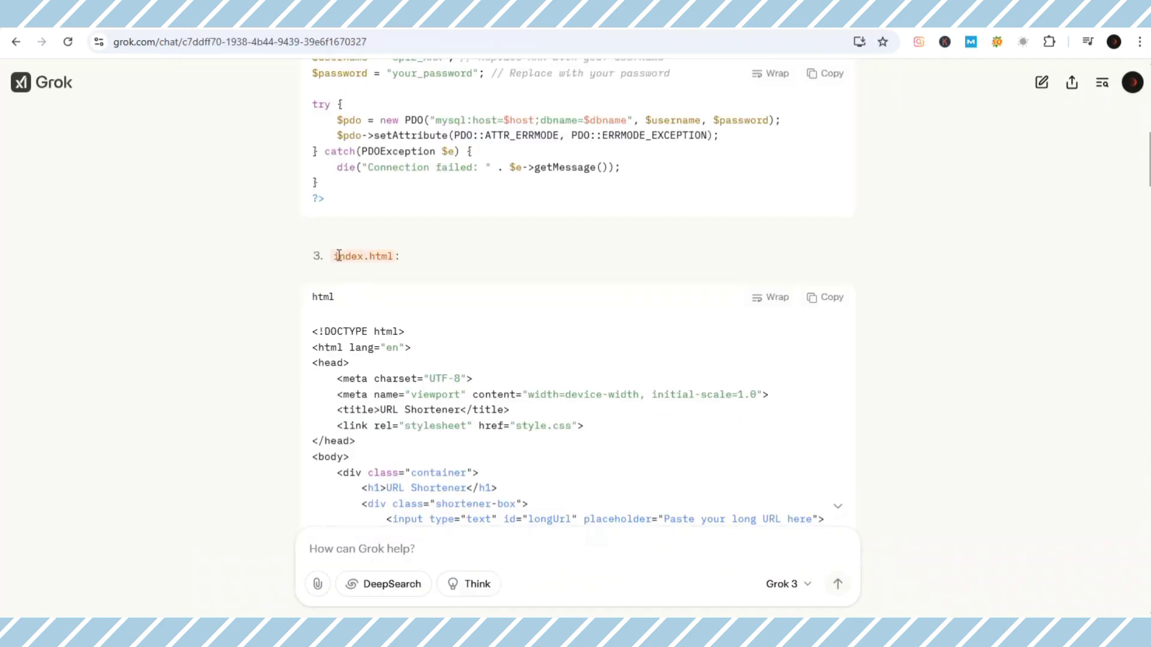
drag(335, 256, 394, 262)
key(alt+Tab)
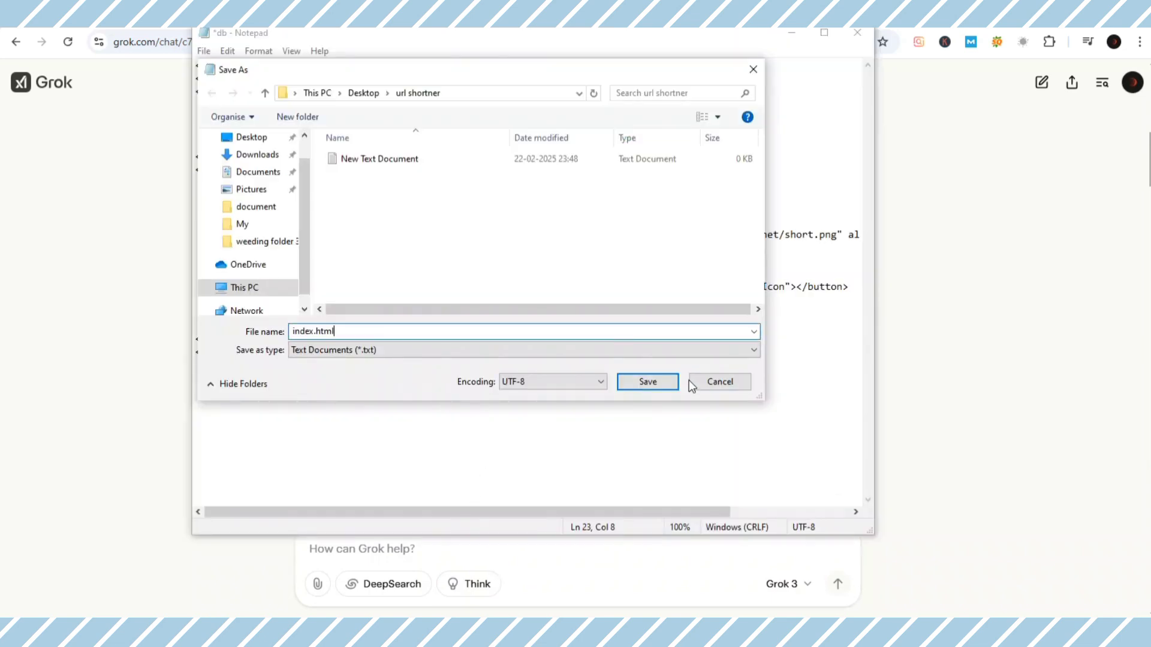
click(648, 384)
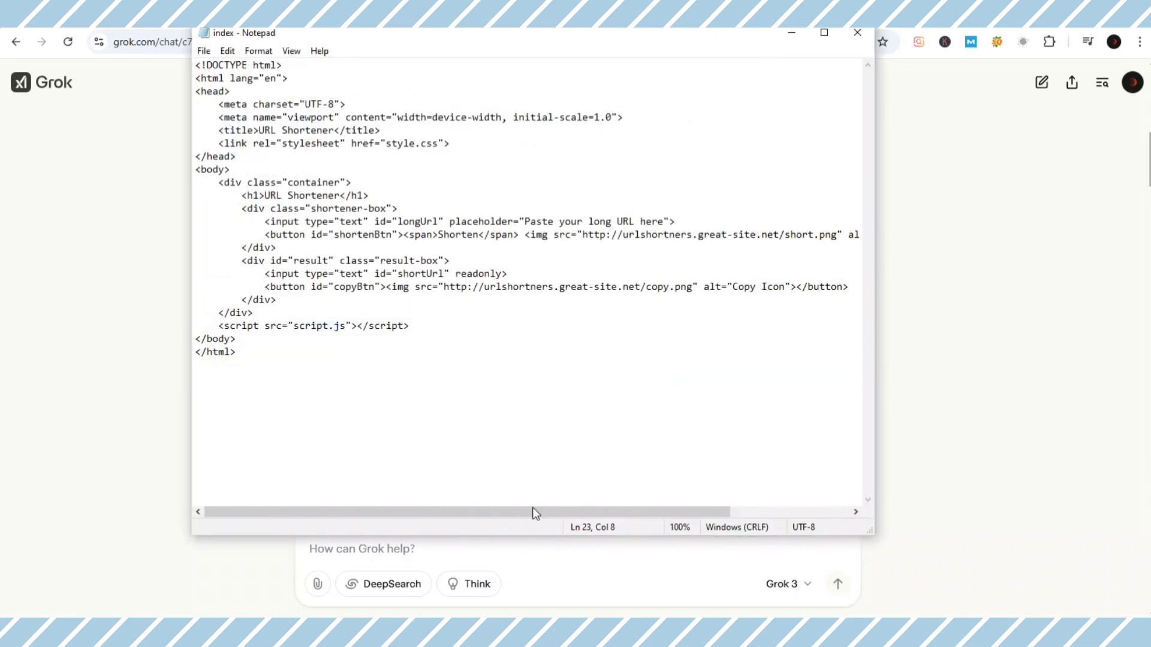
- Copy the redirect.php code from Grok and replace the entire Notepad text with it
click(494, 612)
scroll(484, 353, down, 5)
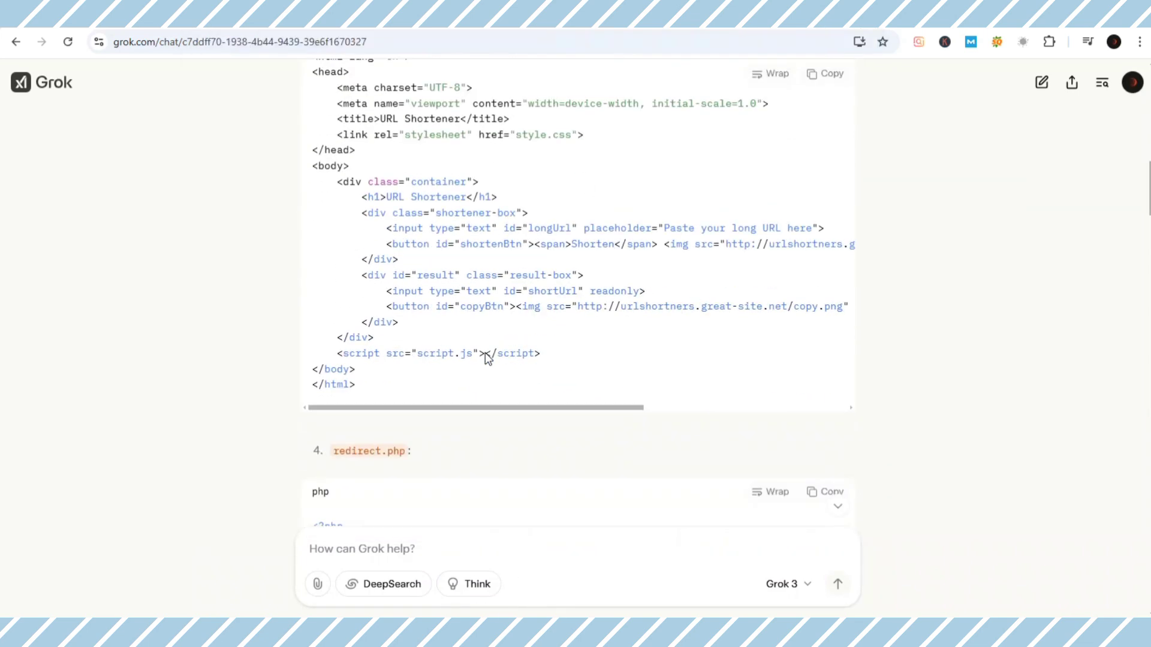
scroll(484, 354, down, 3)
click(811, 305)
key(alt+Tab)
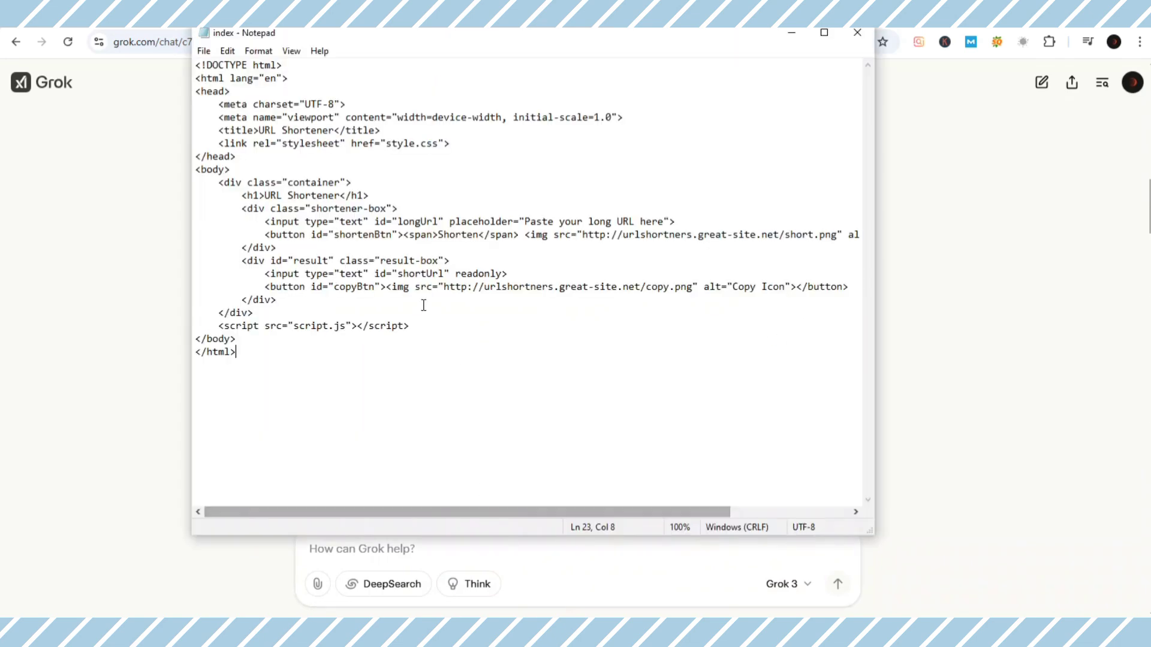
key(ctrl+a)
key(ctrl+v)
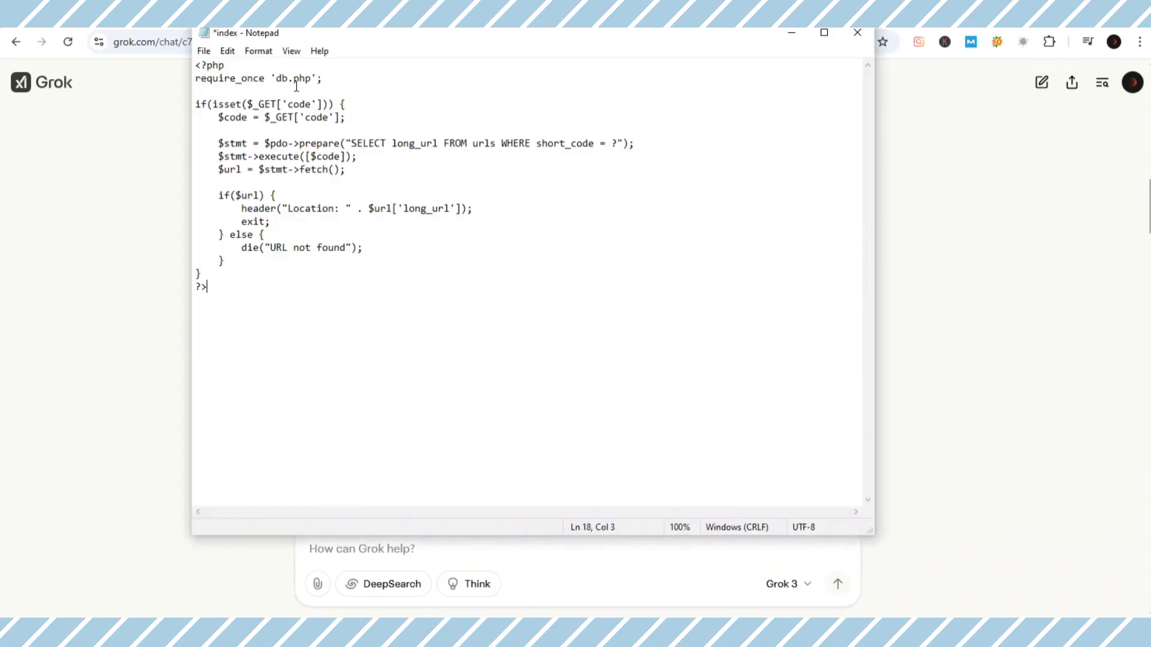
- Save the redirect code as a separate file named redirect.php in the url shortner folder, copying the name from Grok's heading
click(203, 51)
click(252, 128)
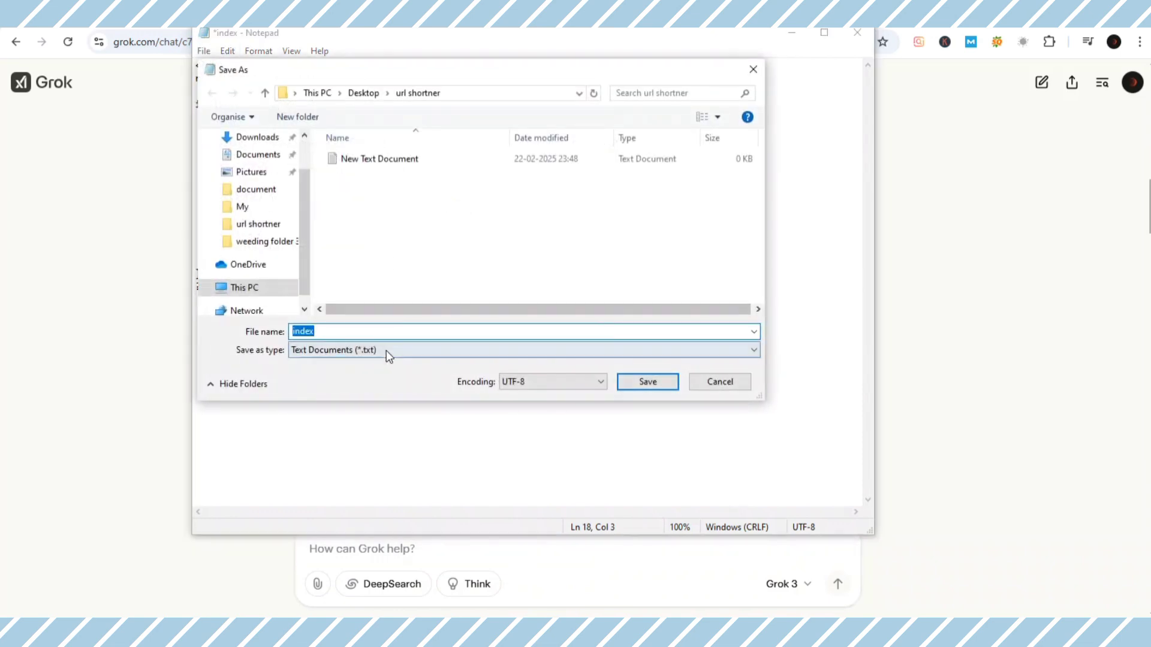
key(alt+Tab)
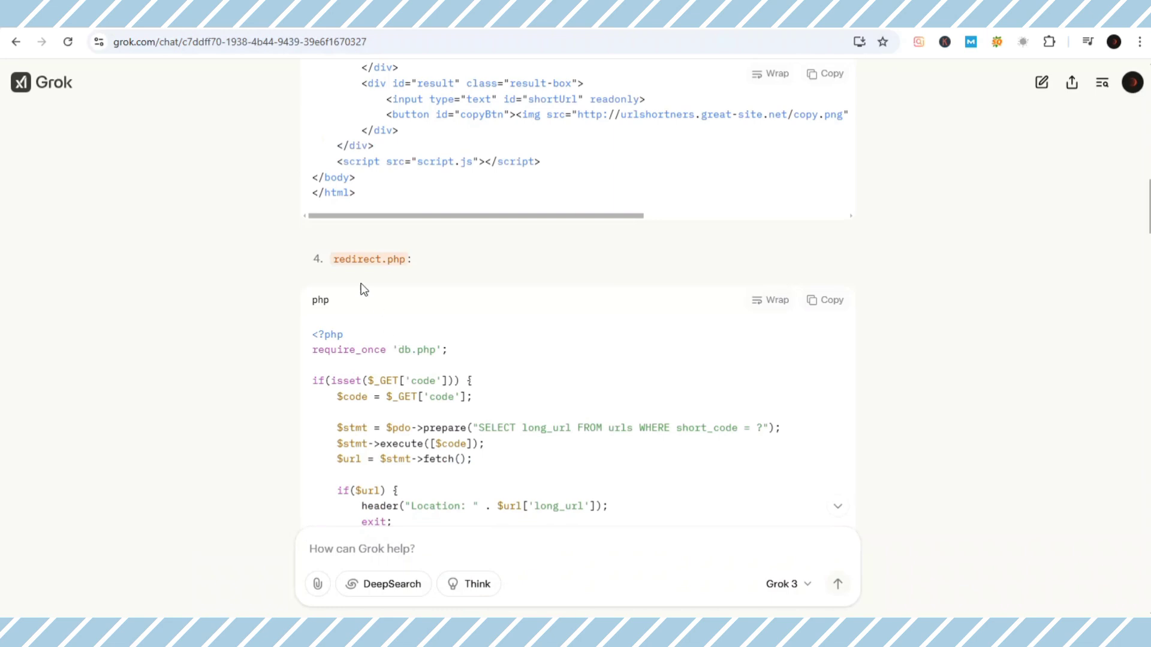
drag(333, 266, 406, 267)
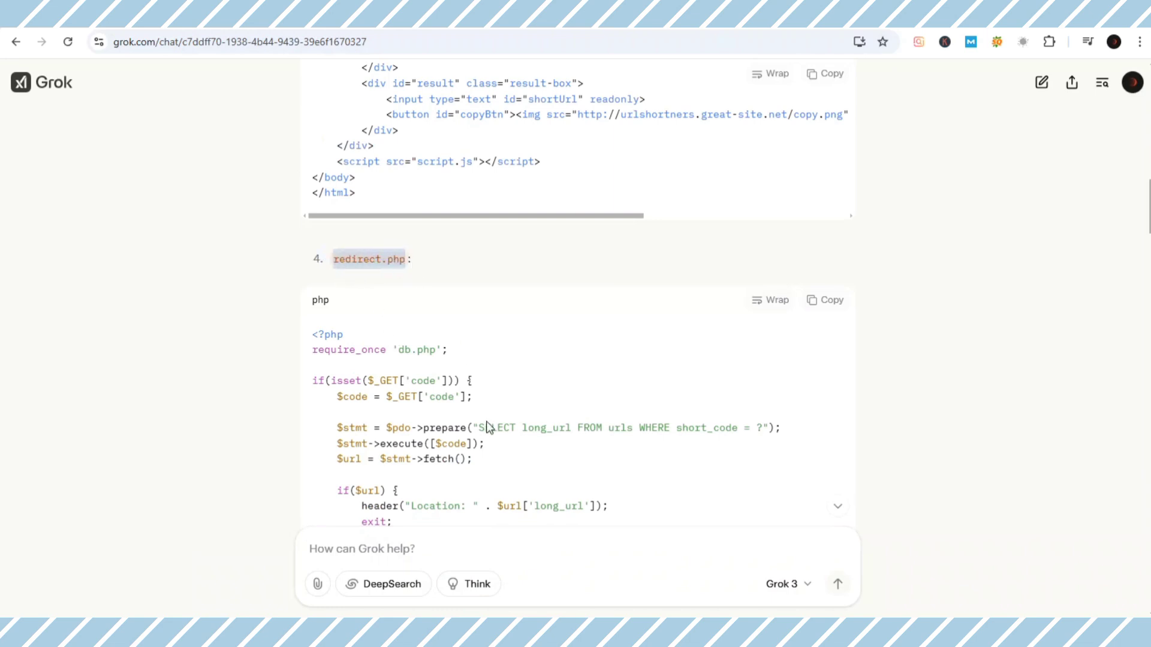
key(alt+Tab)
key(ctrl+v)
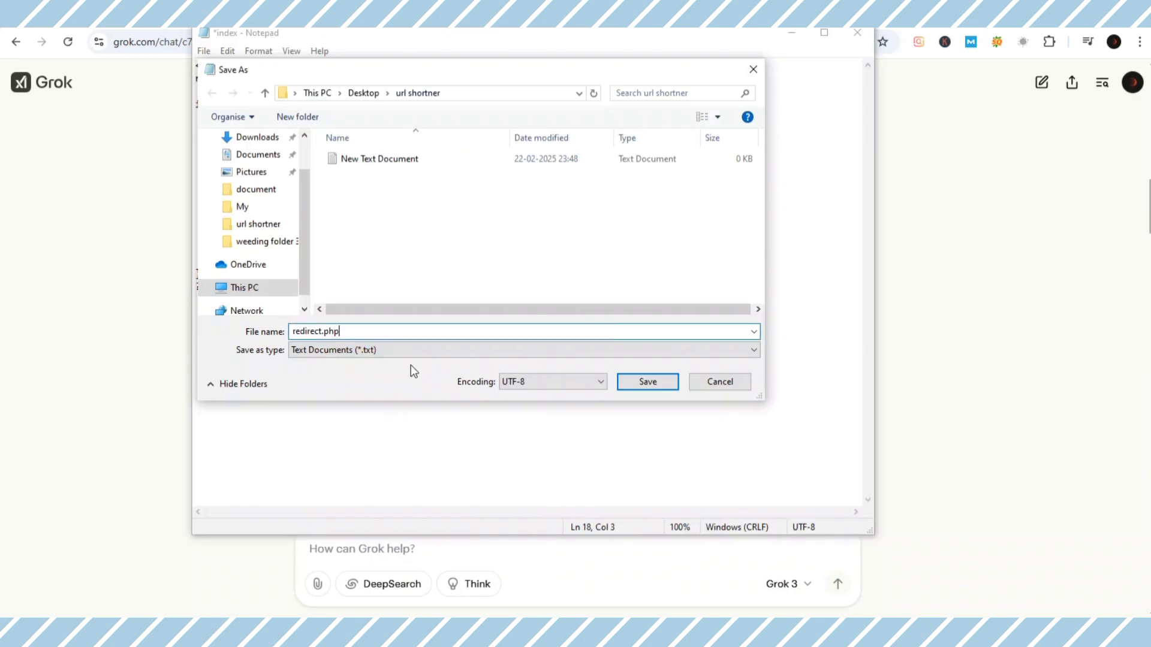
click(646, 383)
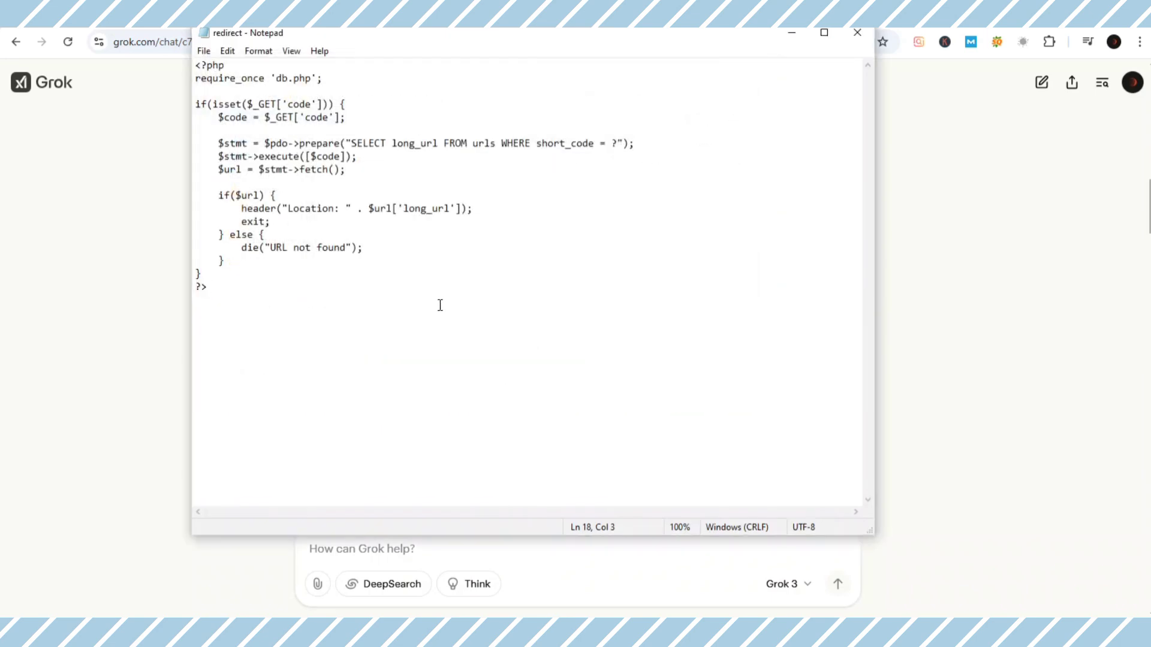
- Copy the script.js code from Grok and replace the entire Notepad text with it
click(474, 620)
scroll(689, 361, down, 8)
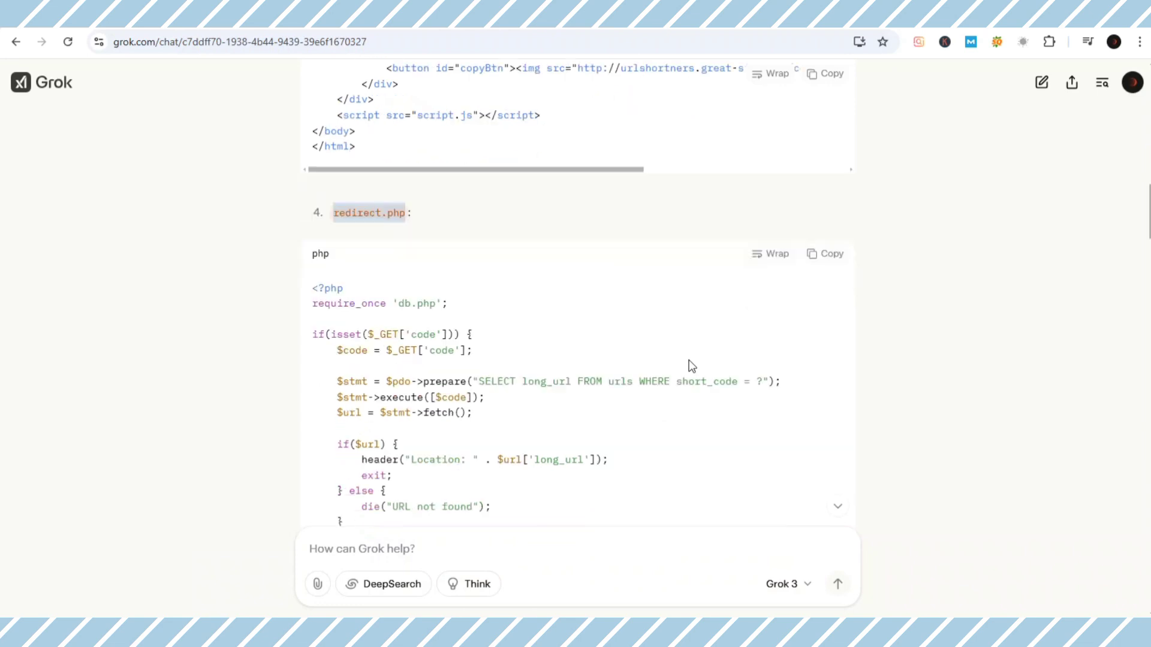
click(822, 216)
click(474, 620)
click(413, 252)
key(ctrl+a)
key(ctrl+v)
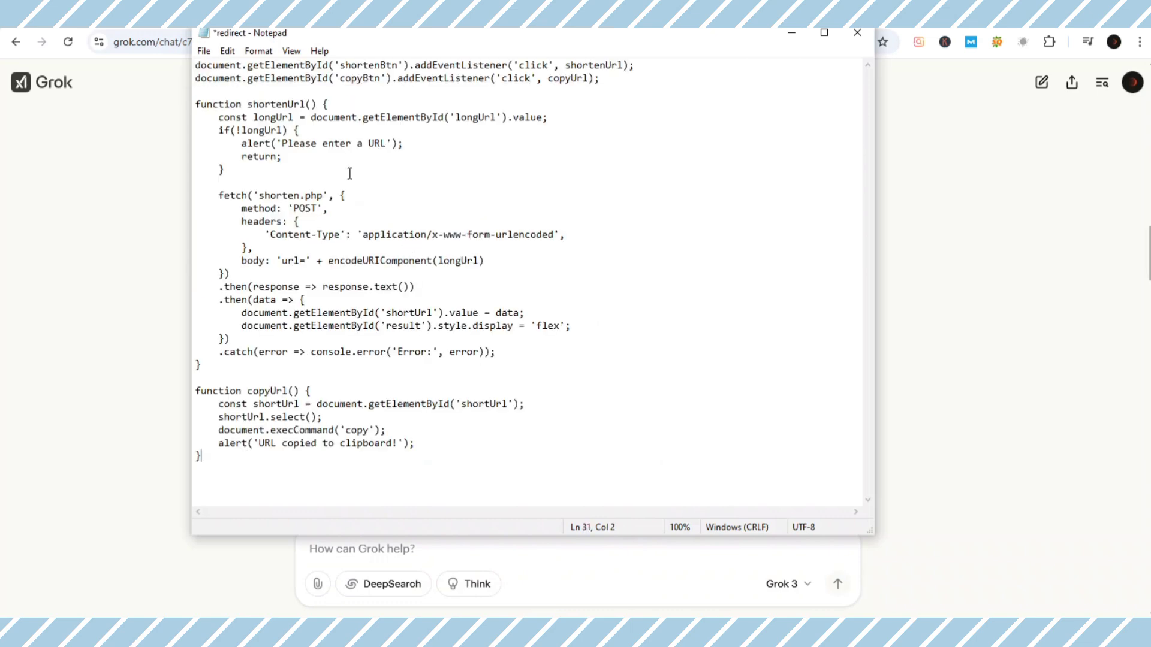
- Save the JavaScript code as a separate file named script.js in the url shortner folder, copying the name from Grok's heading
click(203, 52)
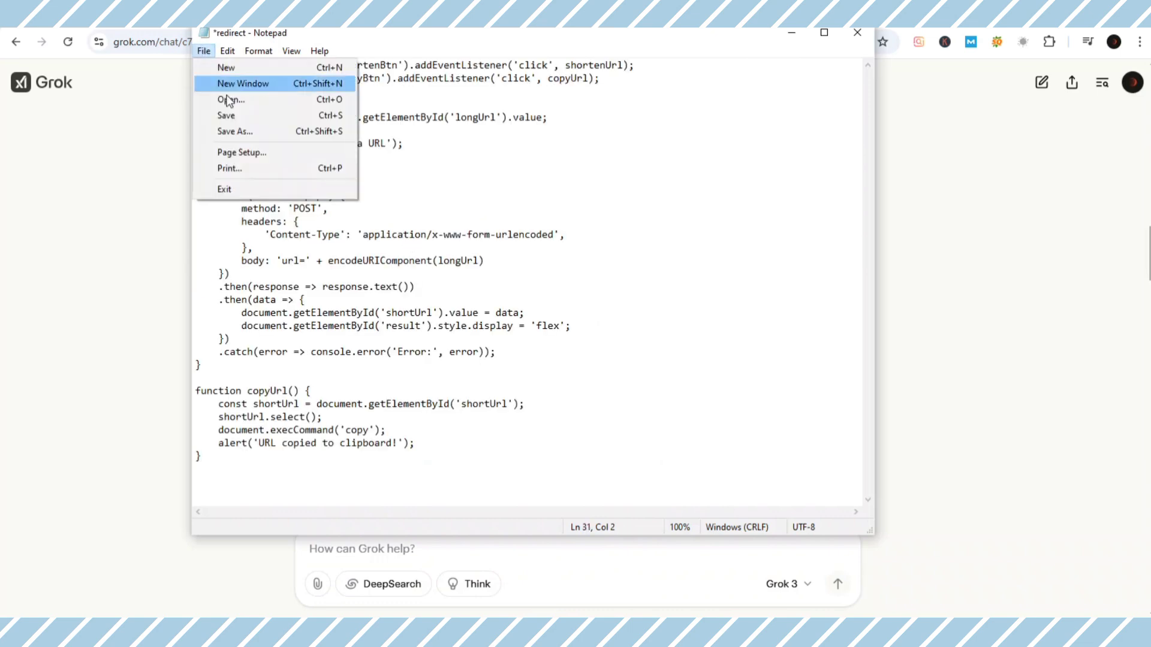
click(228, 128)
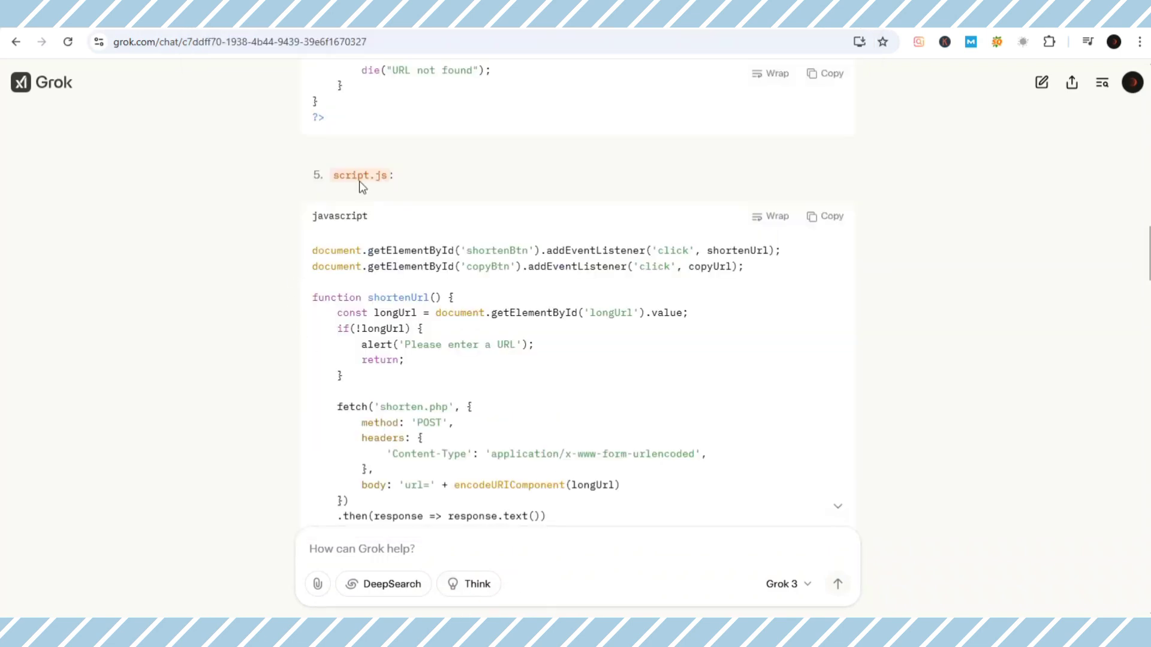
drag(332, 176, 389, 183)
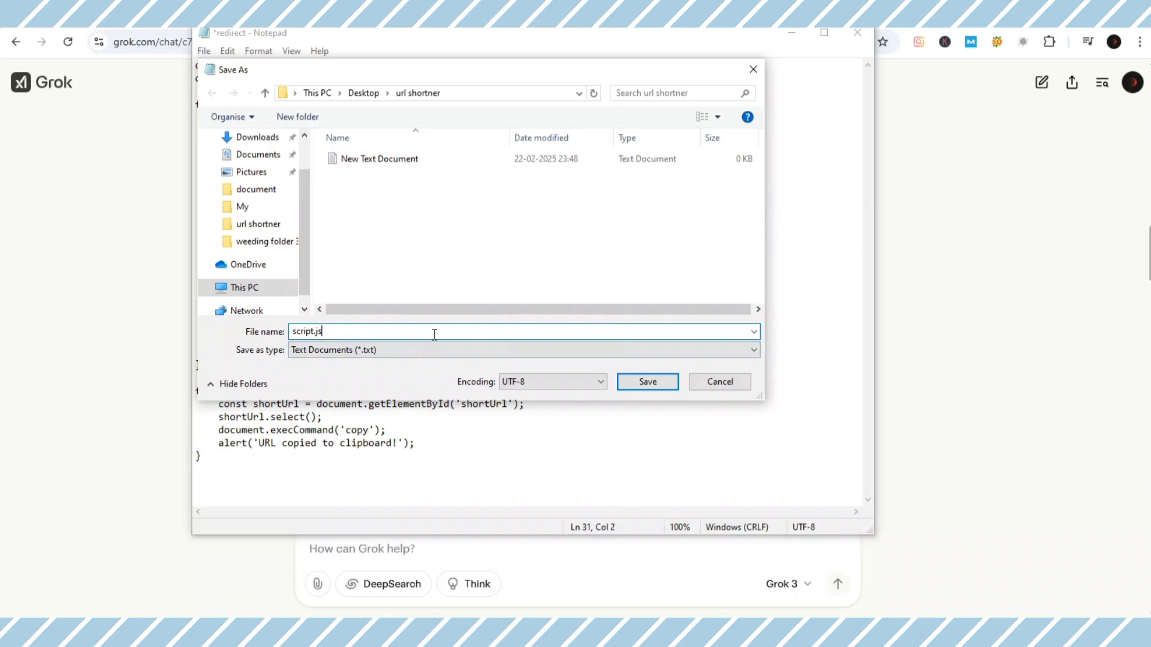
click(643, 381)
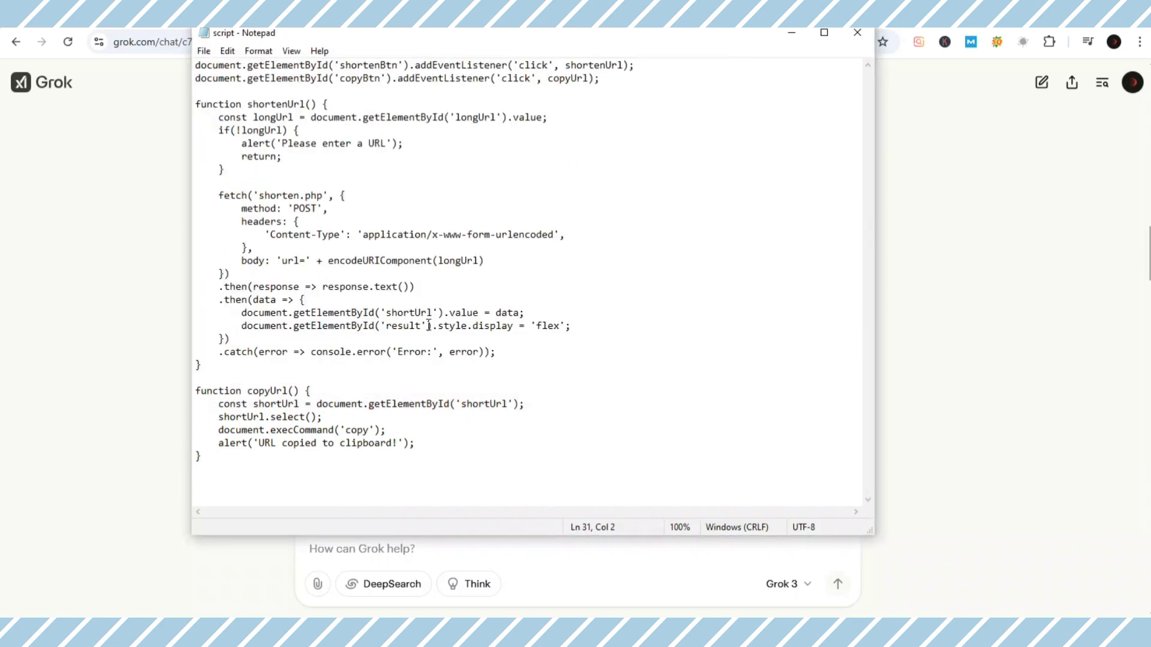
- Copy the shorten.php code from Grok and replace the entire Notepad text with it
click(457, 586)
scroll(419, 297, down, 10)
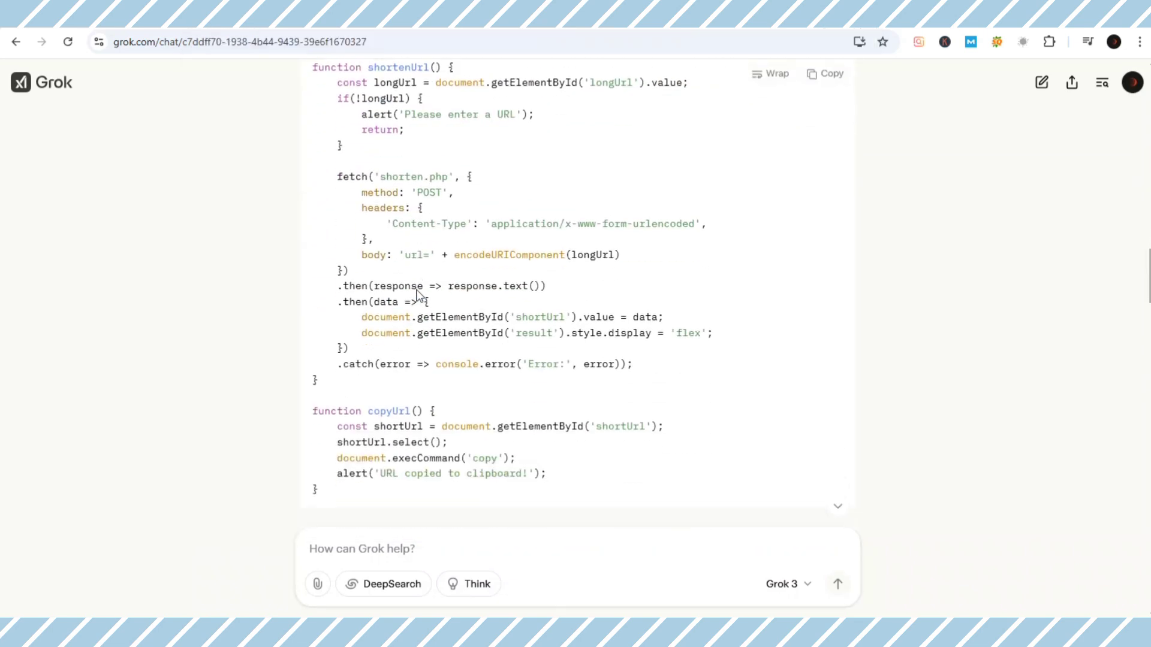
scroll(423, 294, down, 2)
click(833, 337)
key(alt+Tab)
drag(520, 326, 374, 325)
key(ctrl+a)
key(ctrl+v)
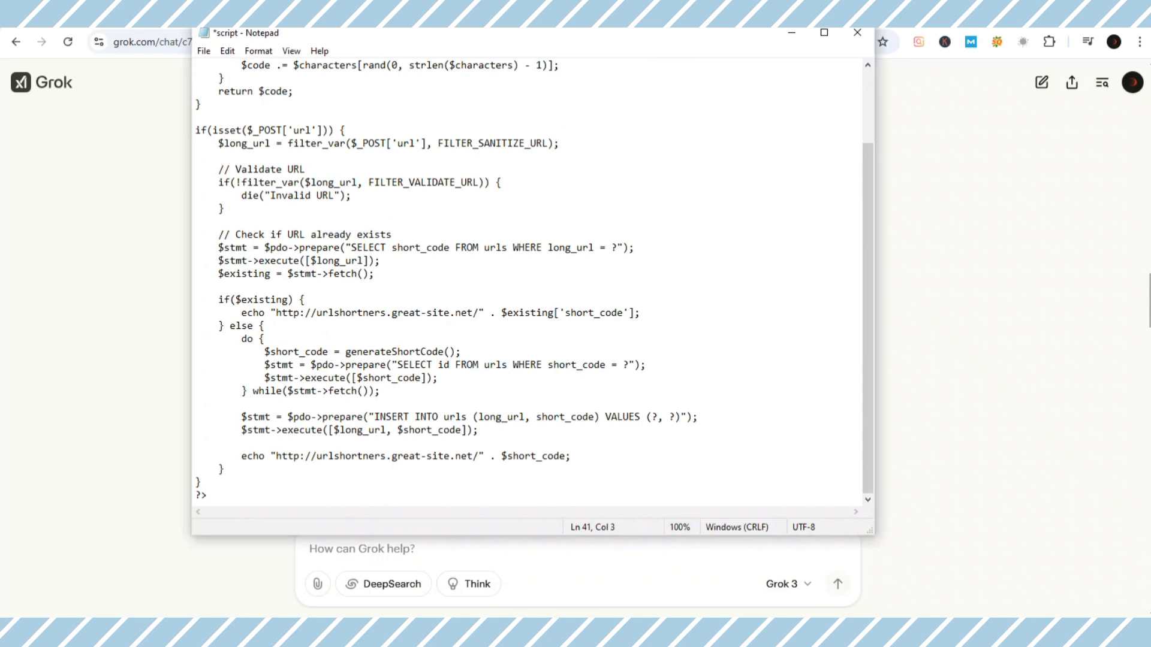
- Save the URL shortening code as a separate file named shorten.php in the url shortner folder, copying the name from Grok's heading
key(alt+Tab)
drag(334, 298, 400, 298)
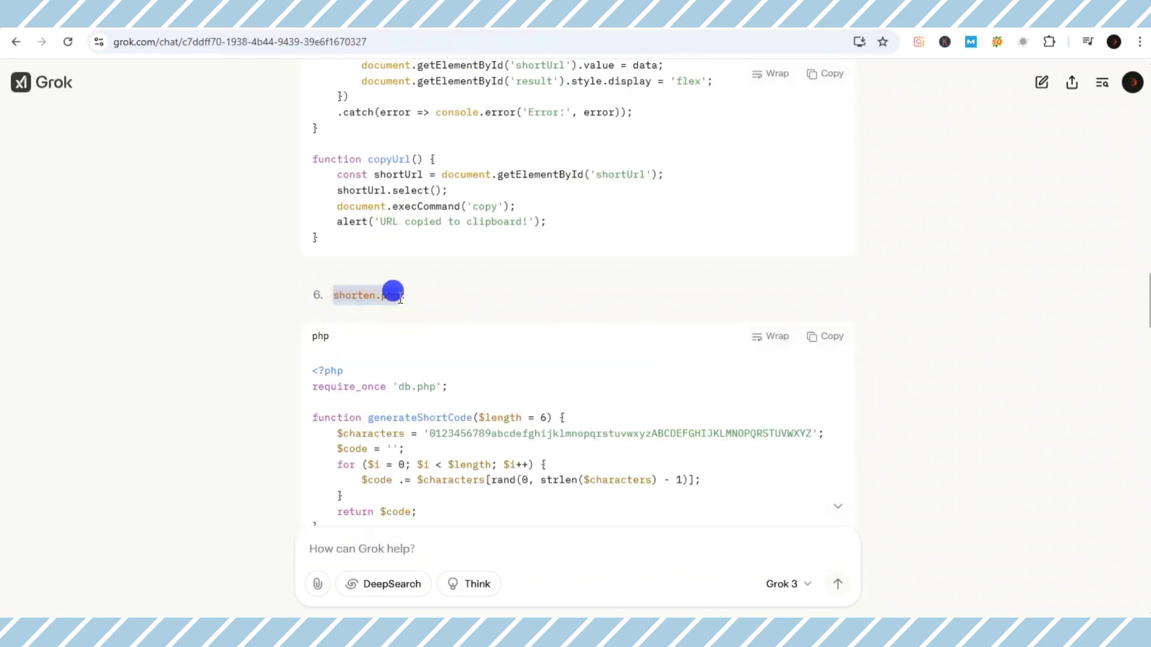
key(alt+Tab)
click(204, 51)
click(239, 133)
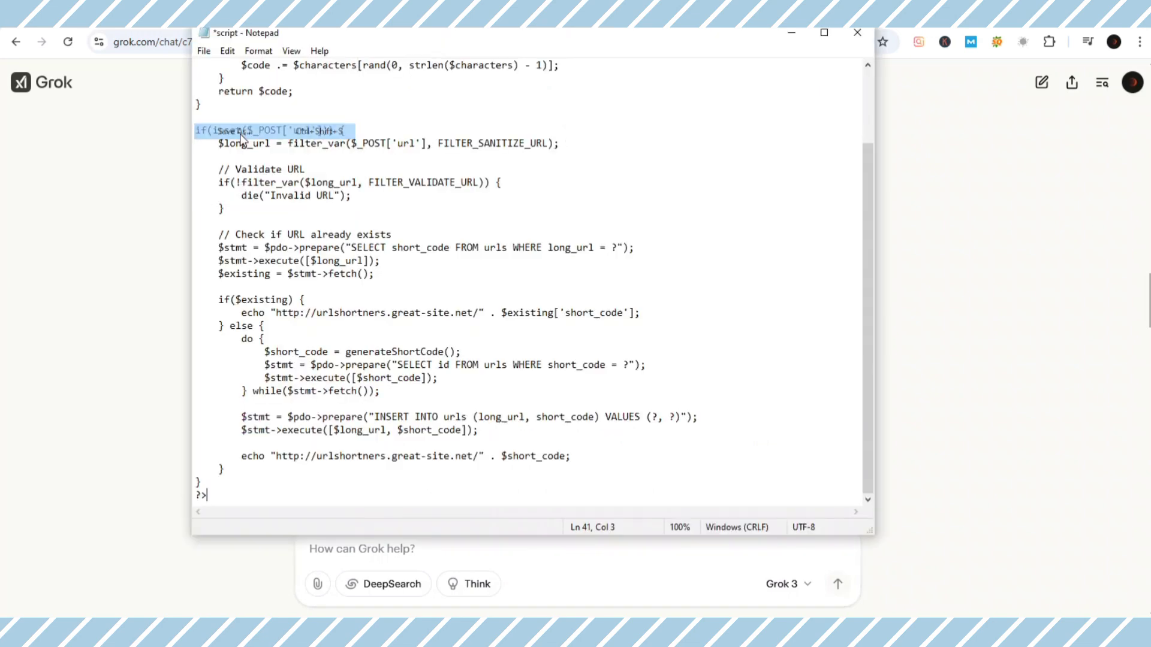
text(shorten.php)
click(643, 382)
- Copy the style.css code from Grok and replace the entire Notepad text with it
click(473, 618)
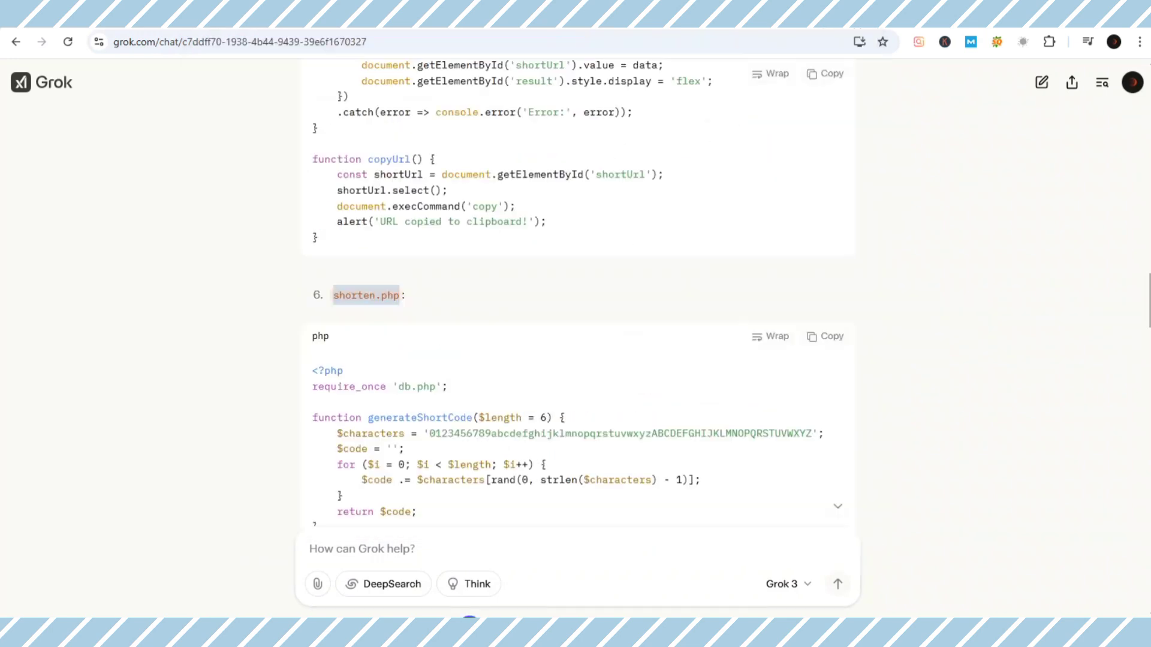
scroll(680, 316, down, 14)
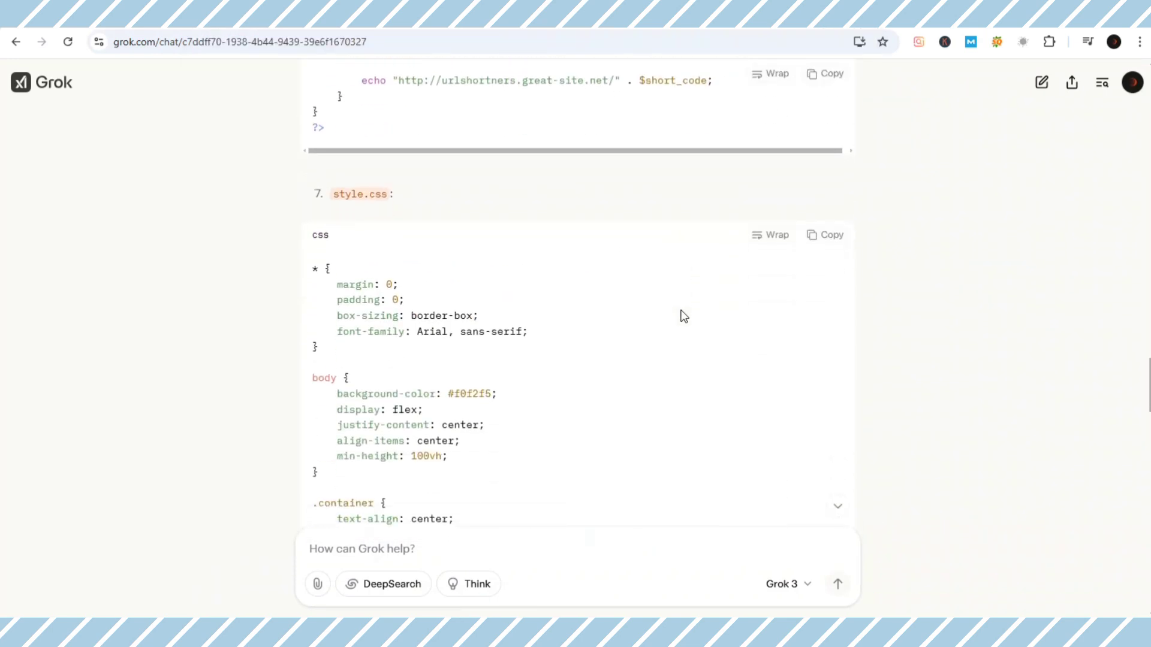
click(809, 239)
key(alt+Tab)
key(ctrl+a)
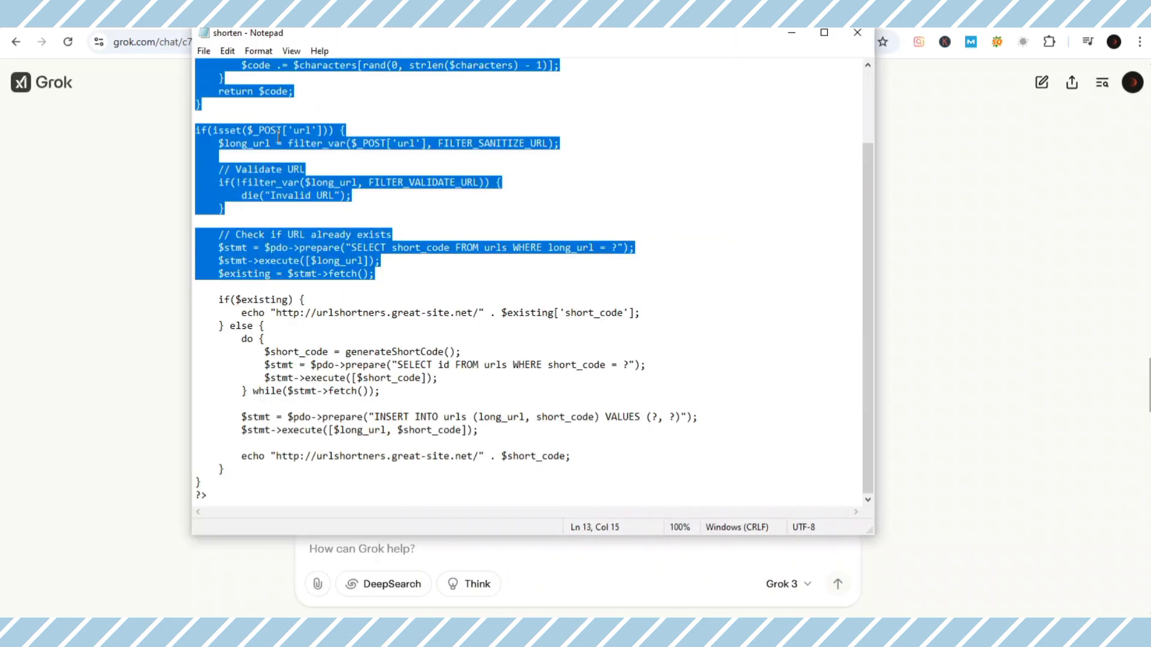
key(ctrl+v)
- Save the stylesheet code as a separate file named style.css in the url shortner folder, copying the name from Grok's heading
key(alt+Tab)
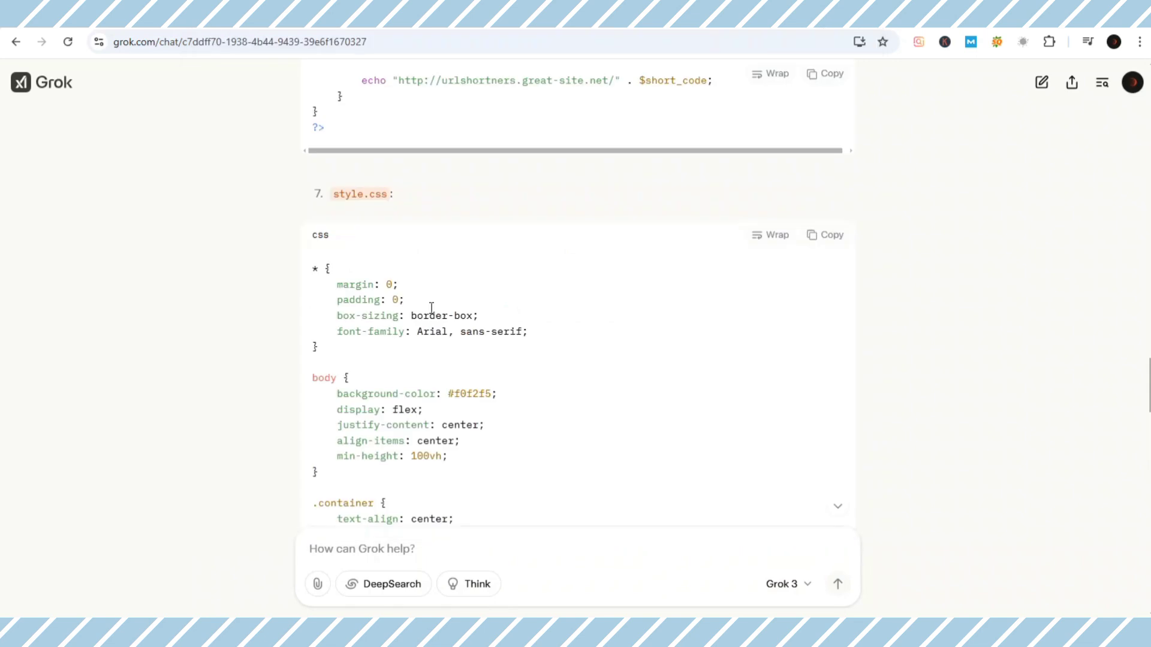
drag(330, 191, 390, 201)
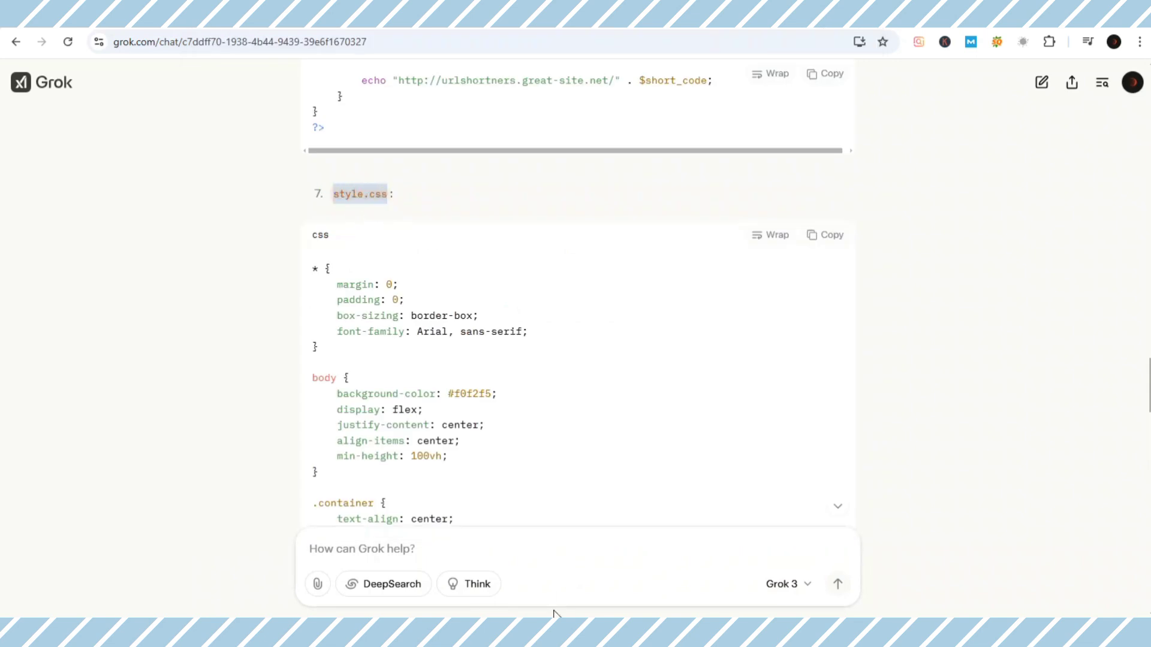
click(557, 615)
click(204, 51)
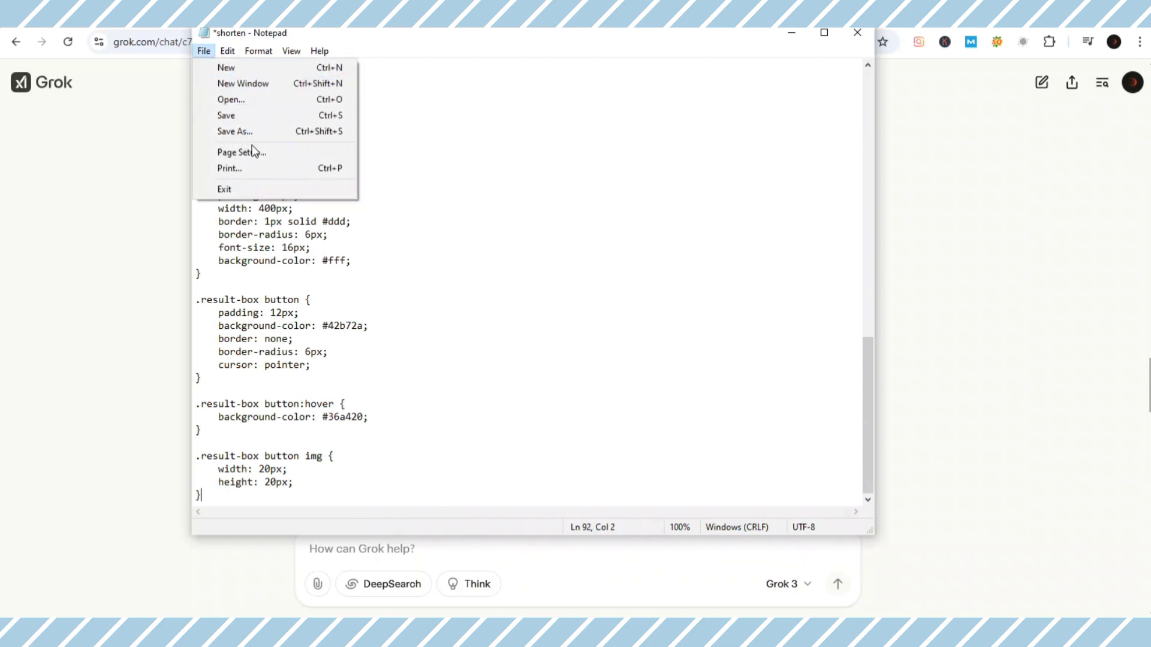
click(237, 130)
key(ctrl+v)
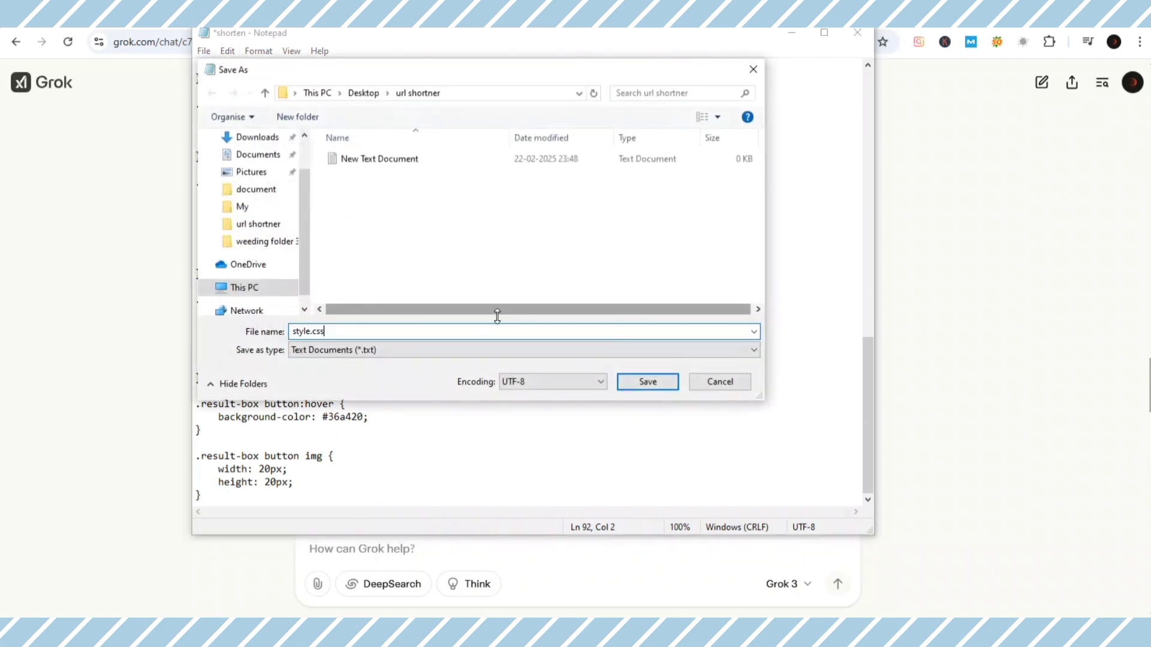
click(638, 381)
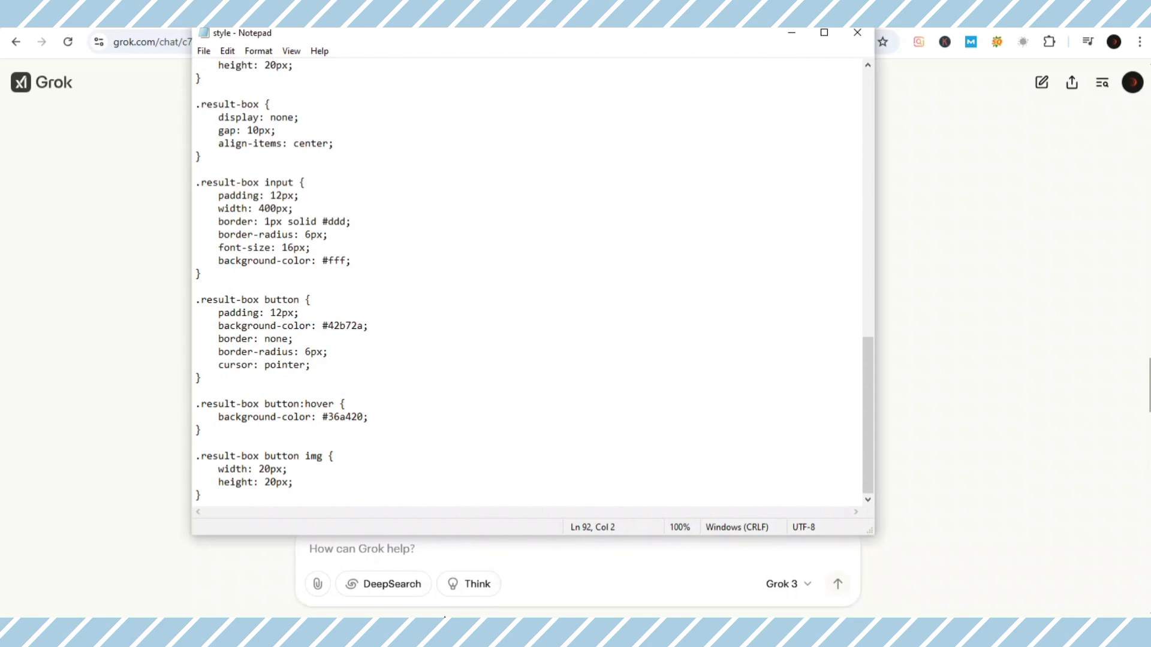
- Copy the db.sql database structure code from Grok and replace the entire Notepad text with it
click(444, 616)
scroll(503, 416, down, 12)
scroll(503, 419, down, 10)
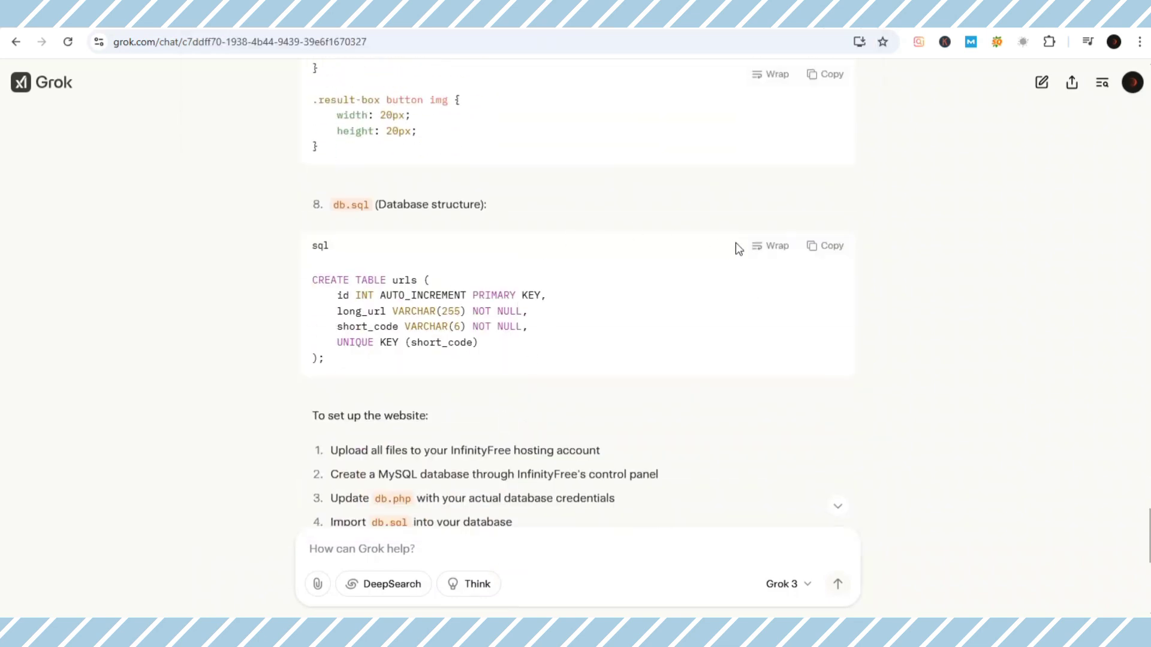
click(819, 246)
click(561, 612)
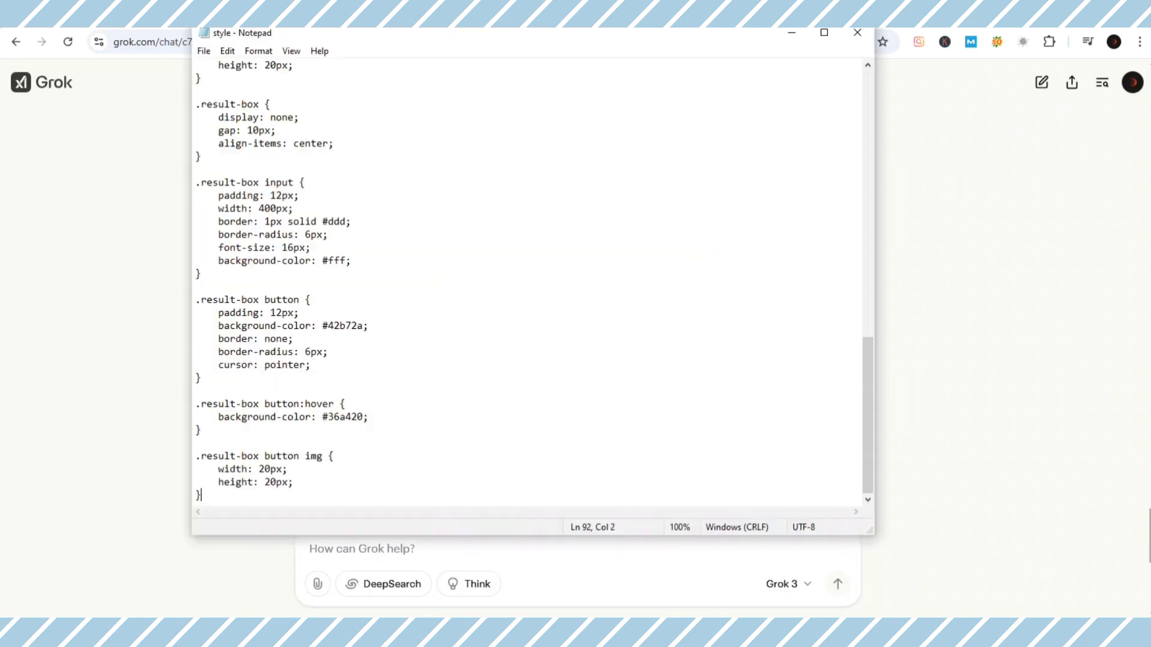
key(ctrl+a)
key(ctrl+v)
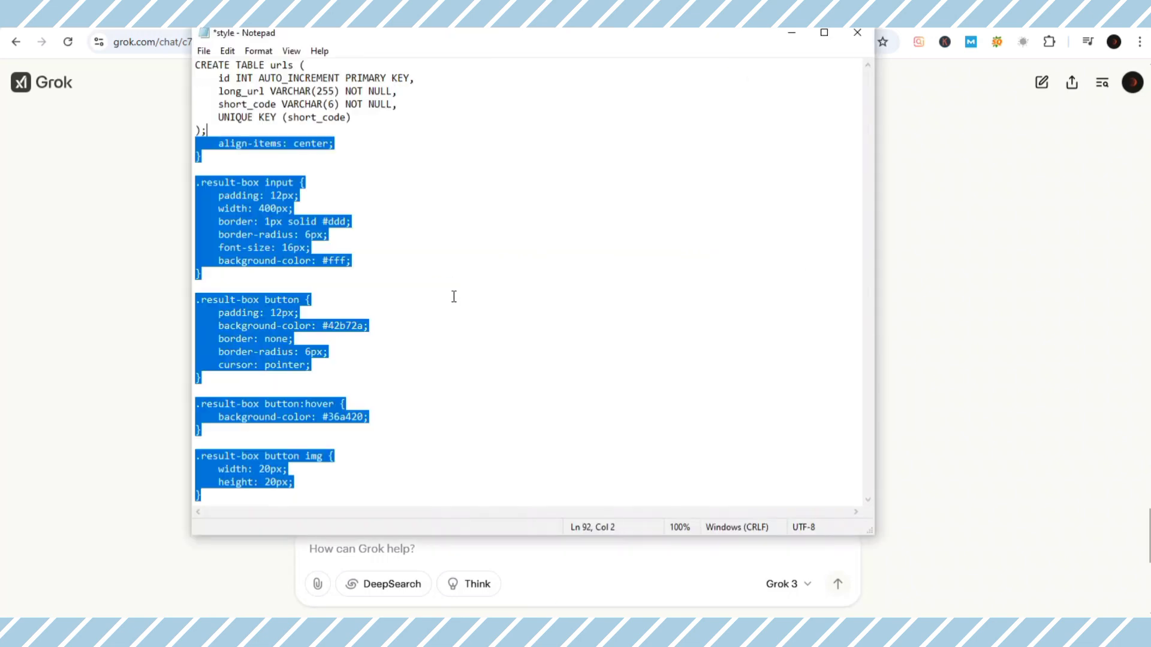
- Save the database structure code as db.sql in the url shortner folder, copying the name from Grok's heading, and put the Notepad window away
click(203, 50)
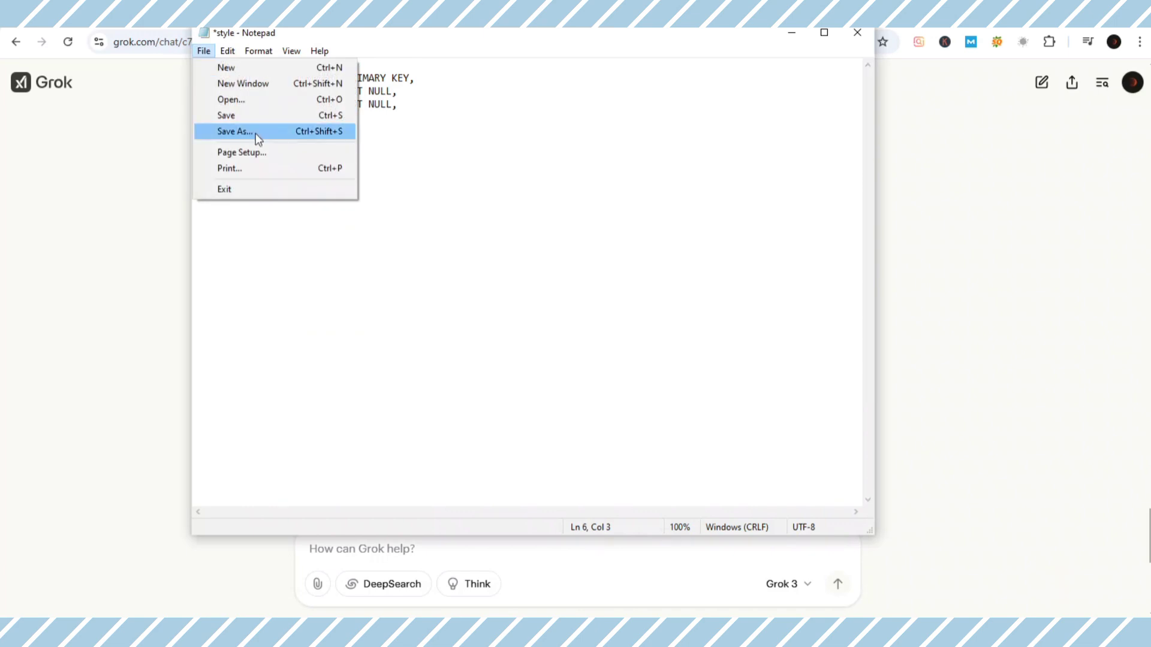
click(246, 131)
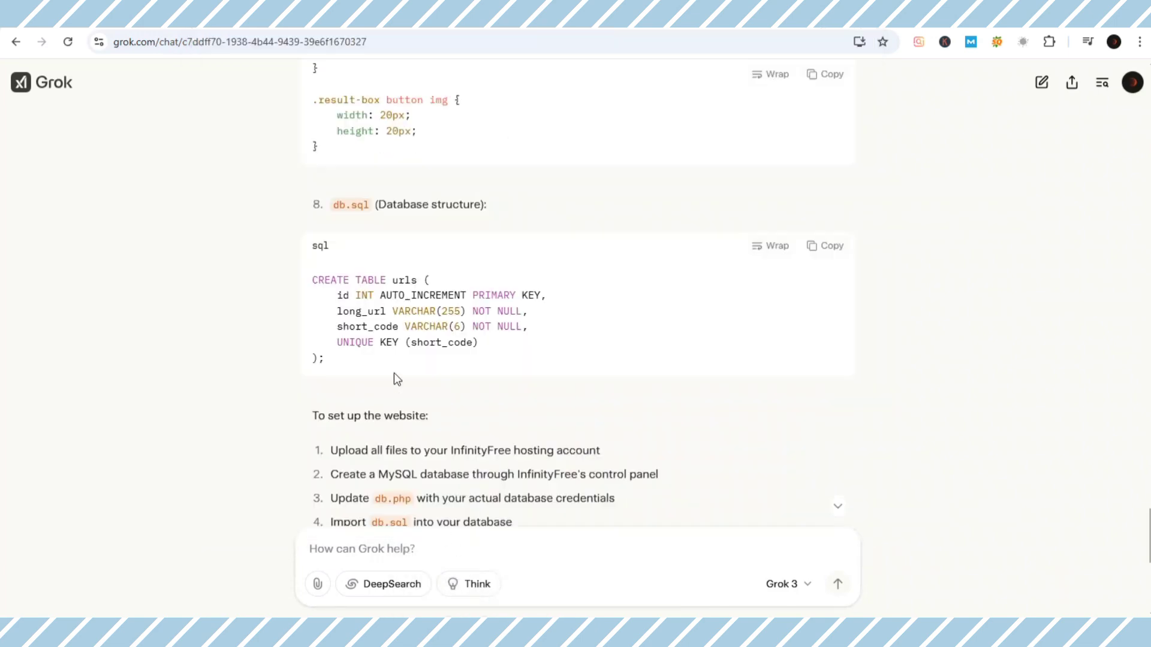
drag(330, 204, 372, 210)
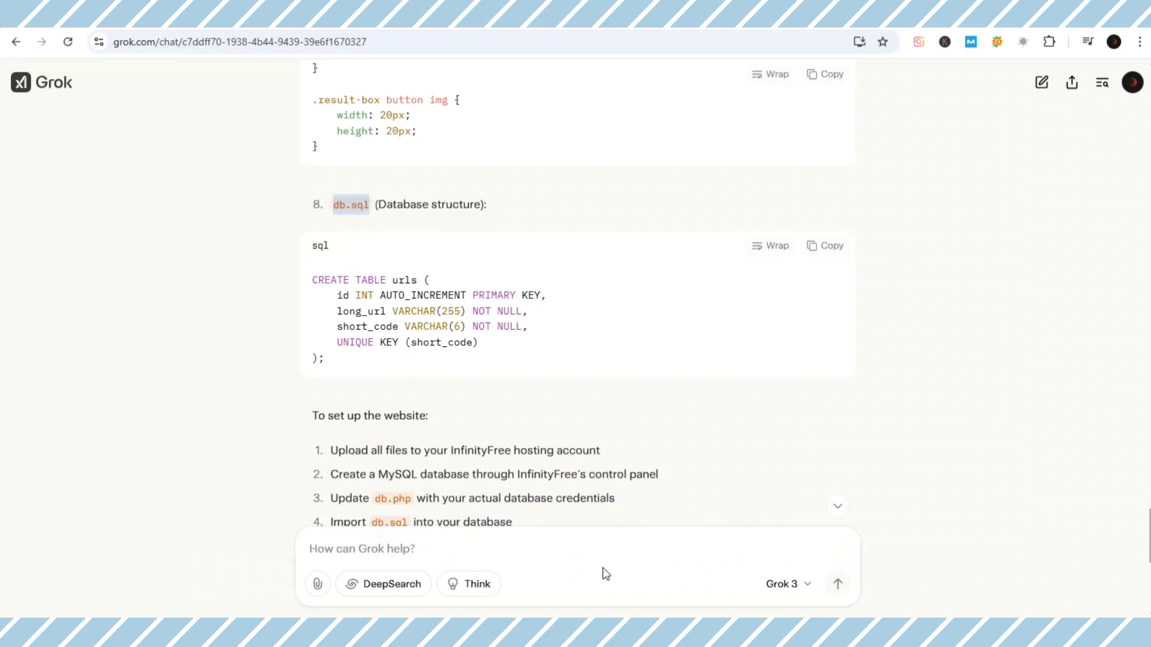
key(alt+Tab)
key(ctrl+v)
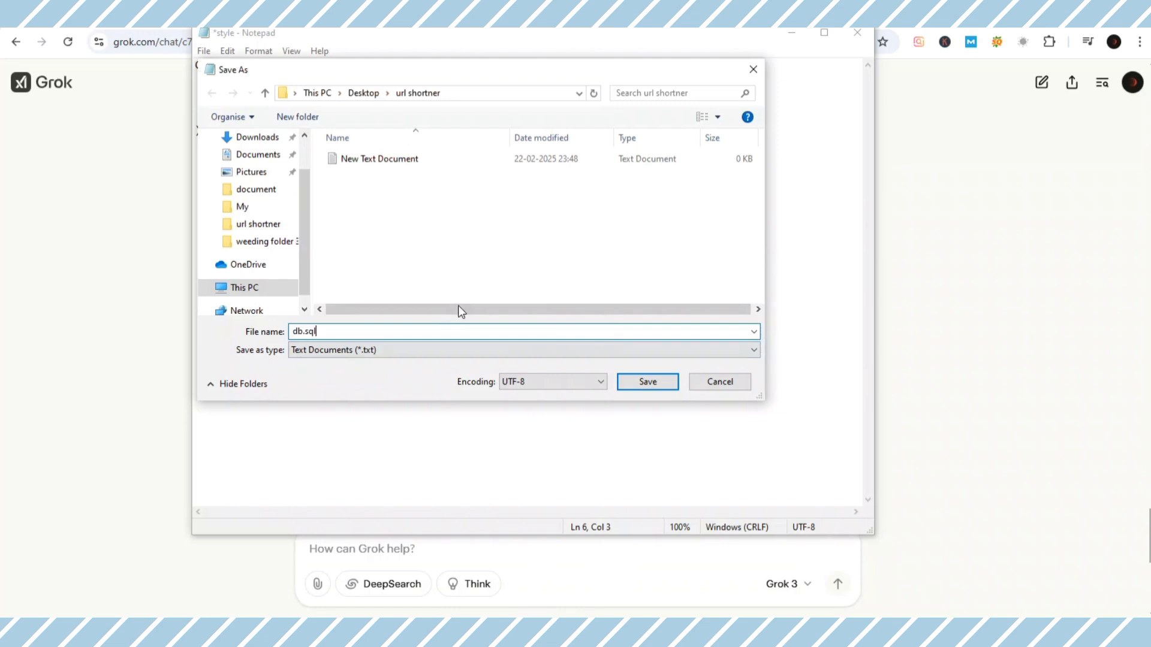
click(631, 382)
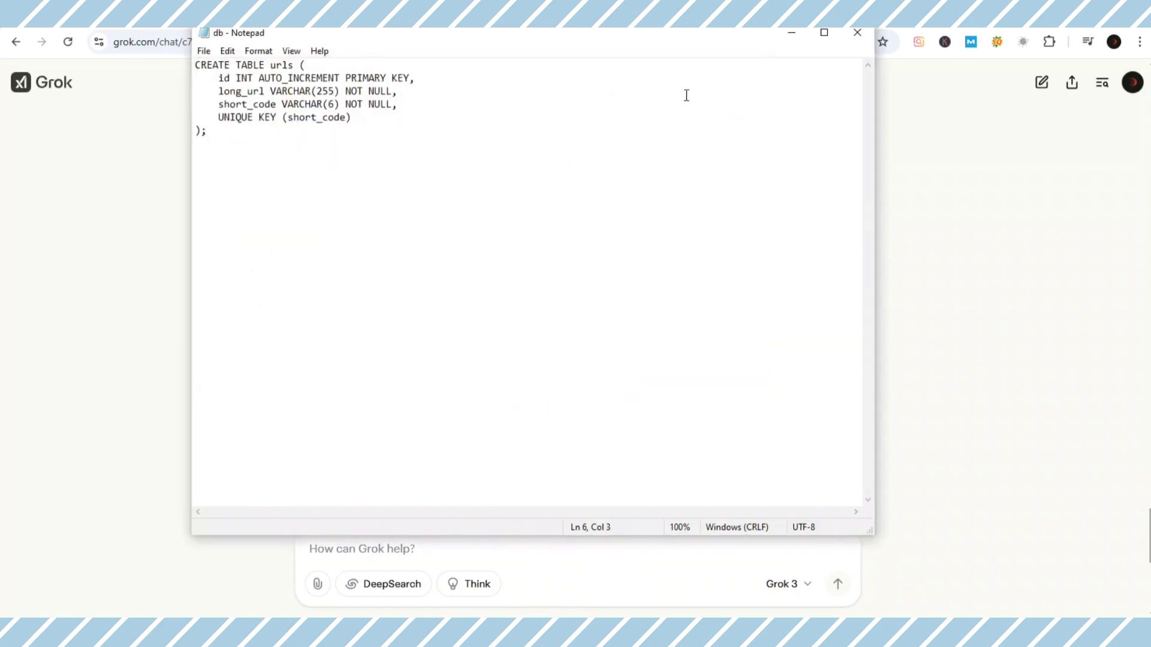
click(781, 38)
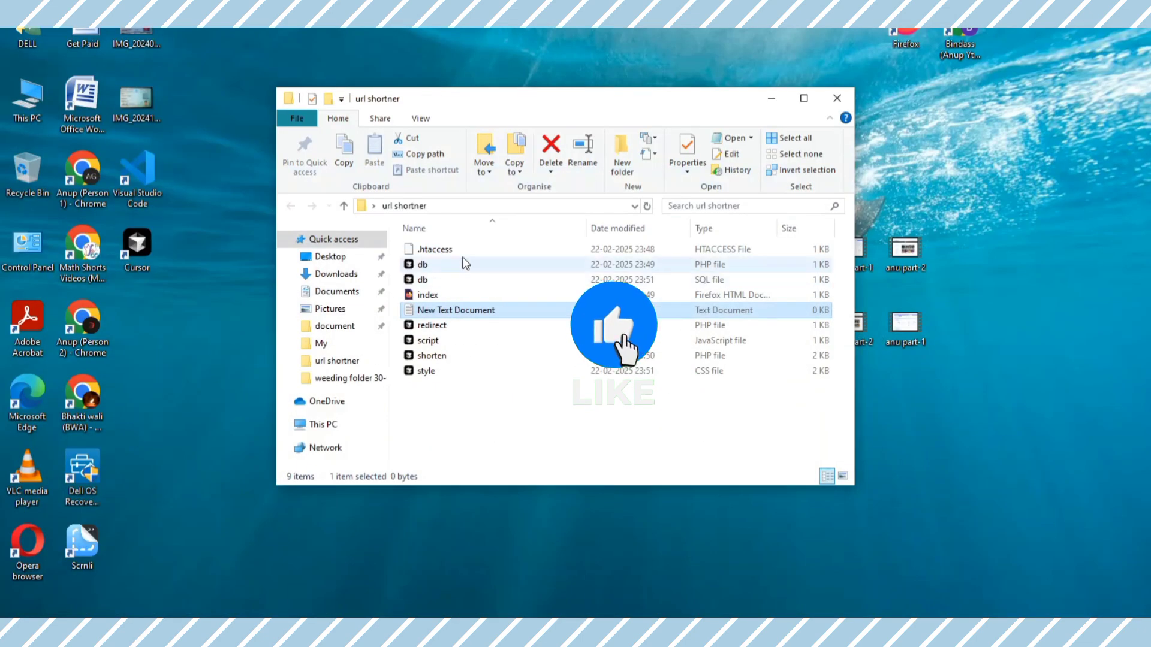
- Open the saved index HTML file from the url shortner folder to preview it
click(429, 298)
double_click(430, 296)
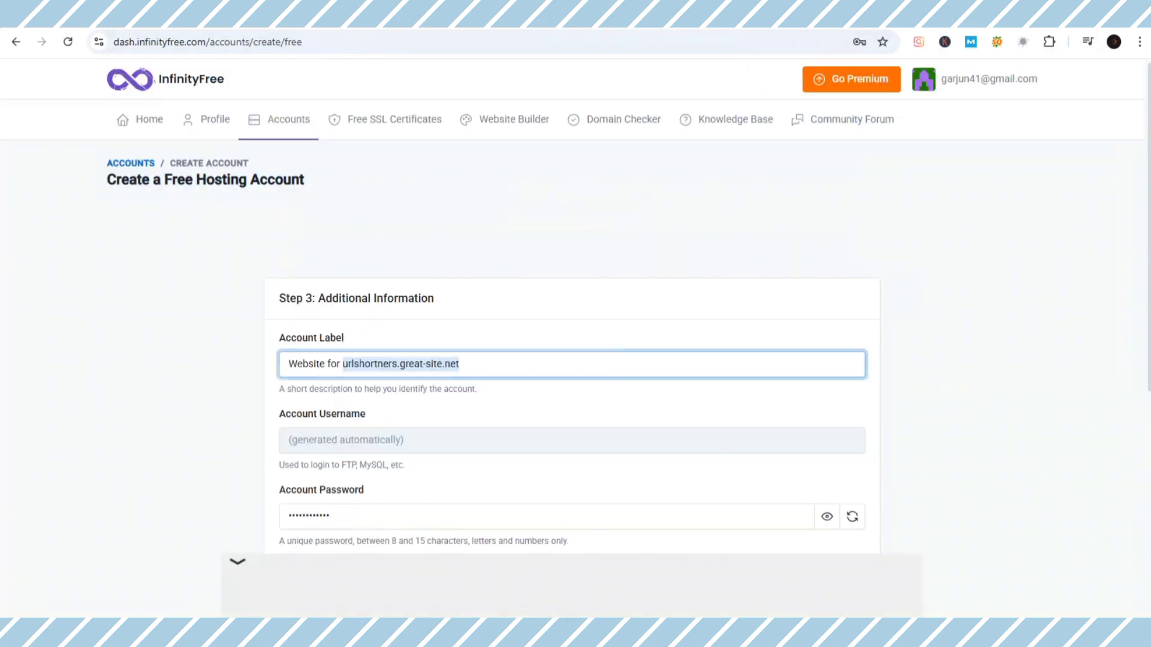
- Set email consent to I Approve, create the hosting account for urlshortners.great-site.net, and save its login in the browser
click(917, 283)
scroll(917, 283, down, 5)
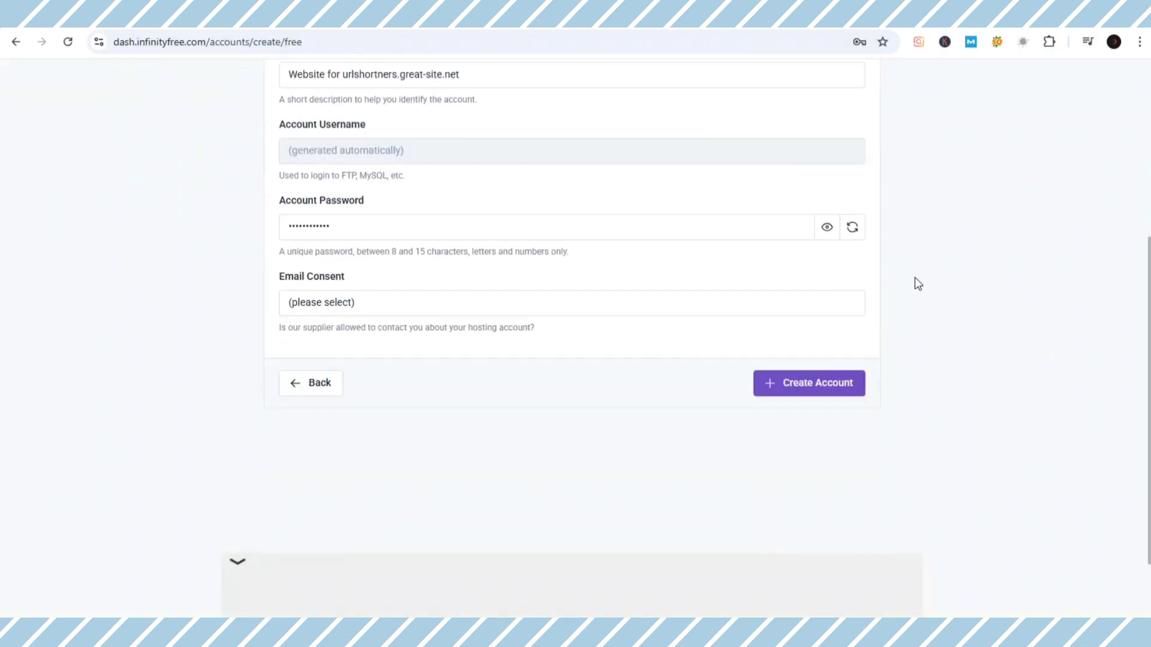
click(430, 304)
click(331, 345)
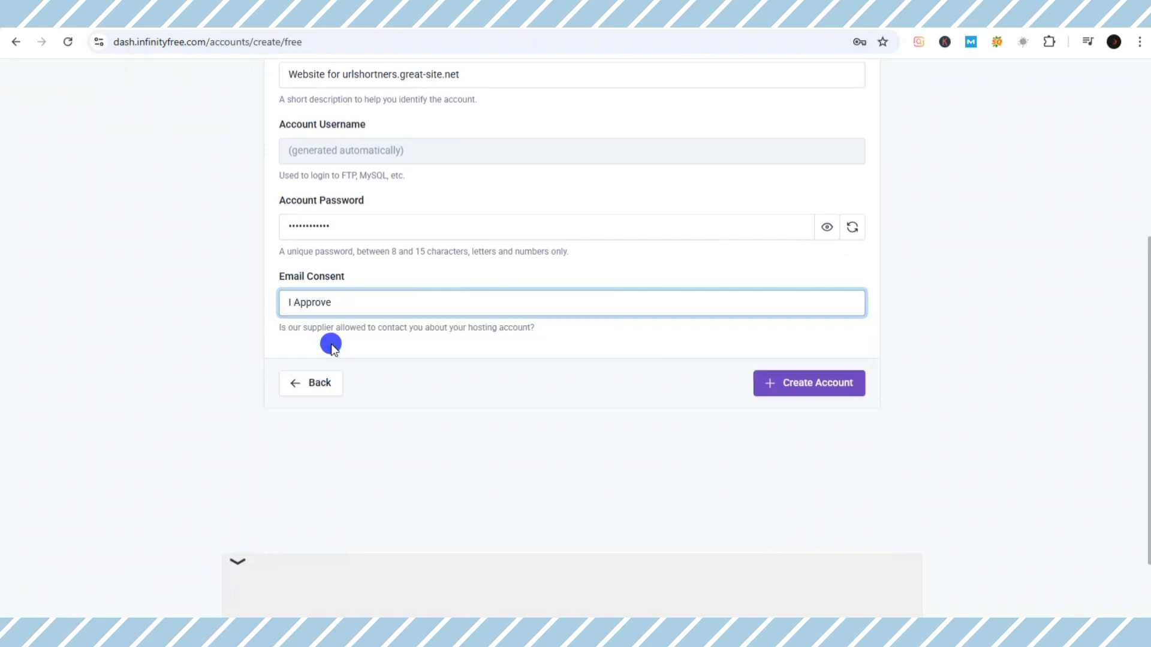
click(811, 391)
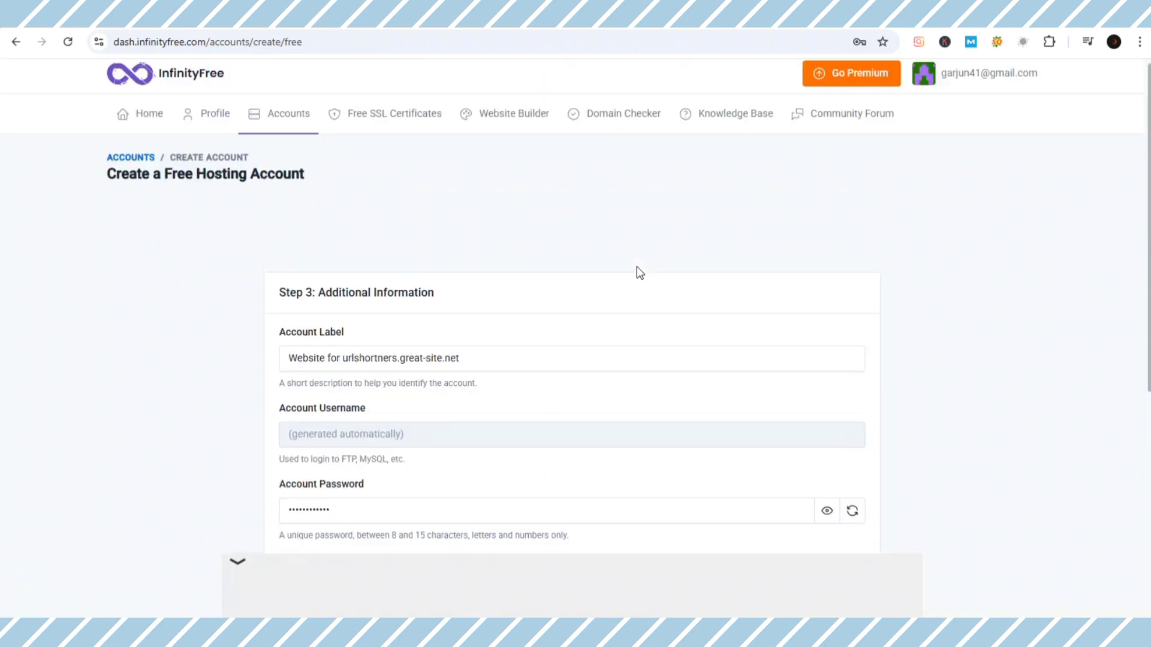
scroll(637, 268, down, 2)
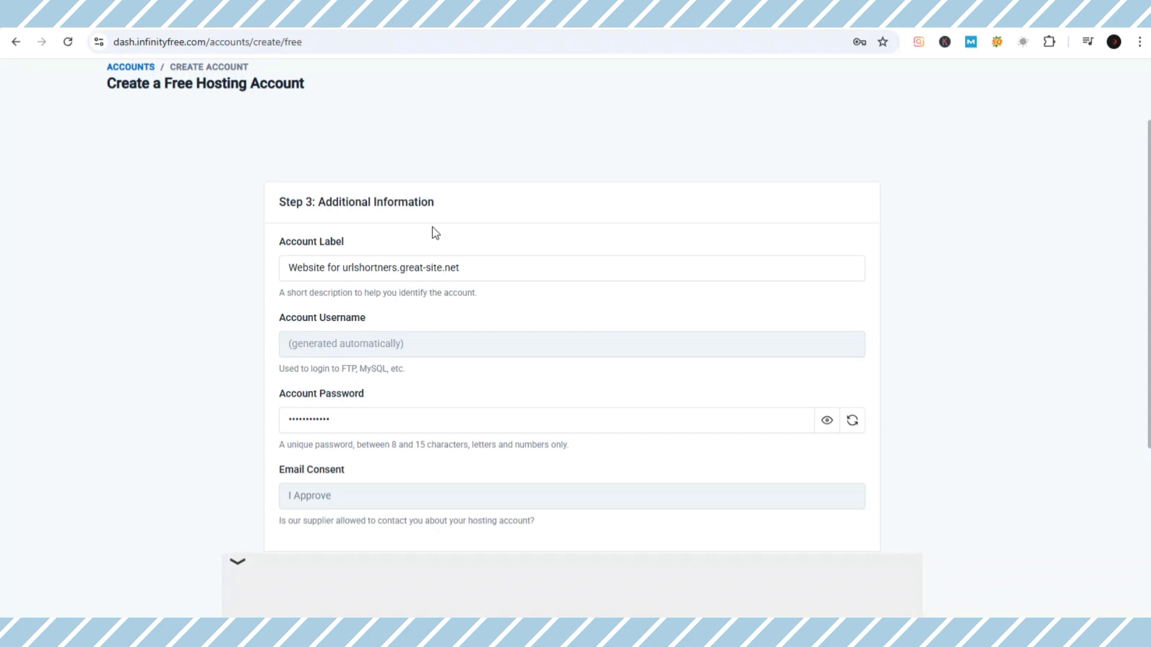
scroll(433, 233, down, 5)
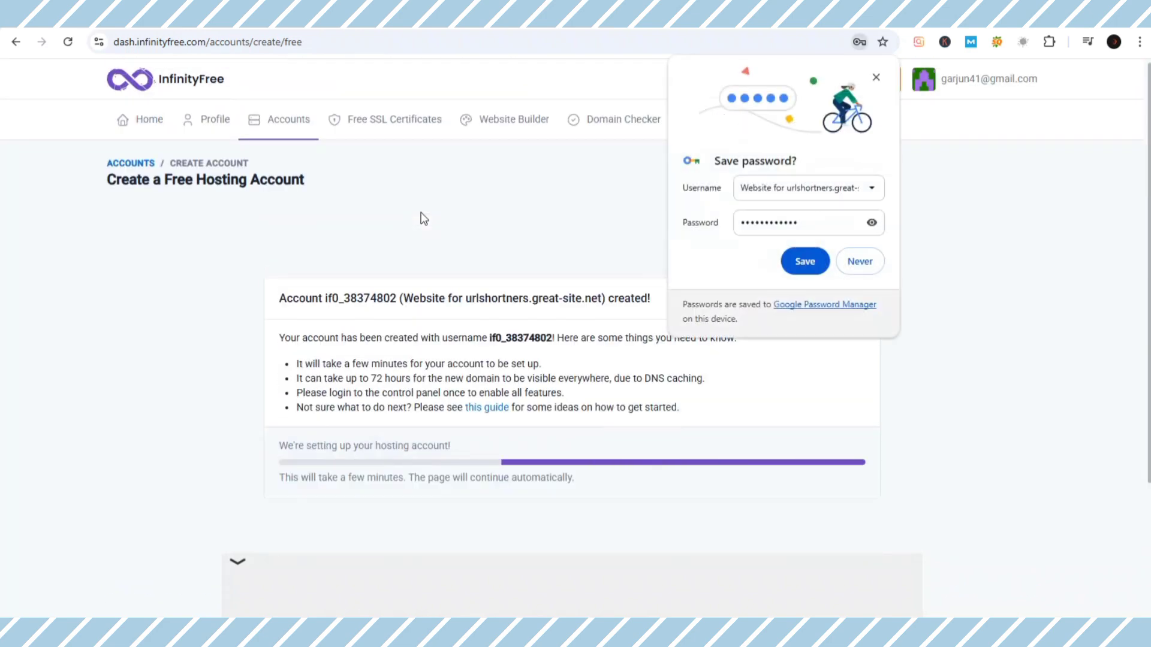
click(796, 259)
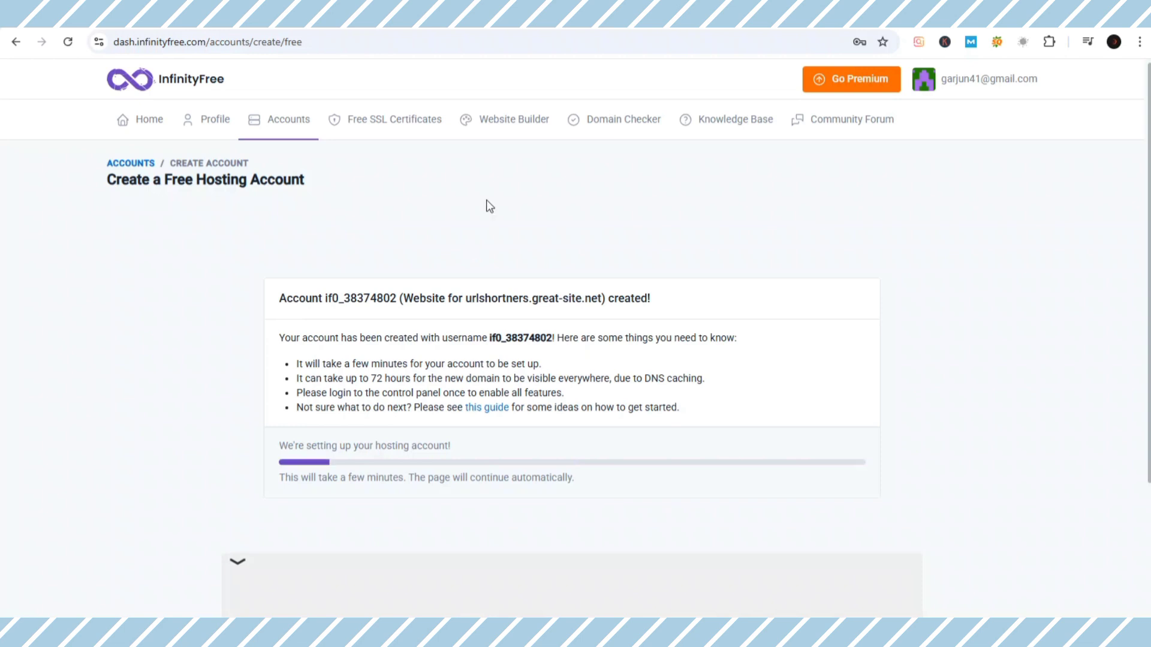
- Open the htdocs folder in the new hosting account's online file manager
key(ctrl+Tab)
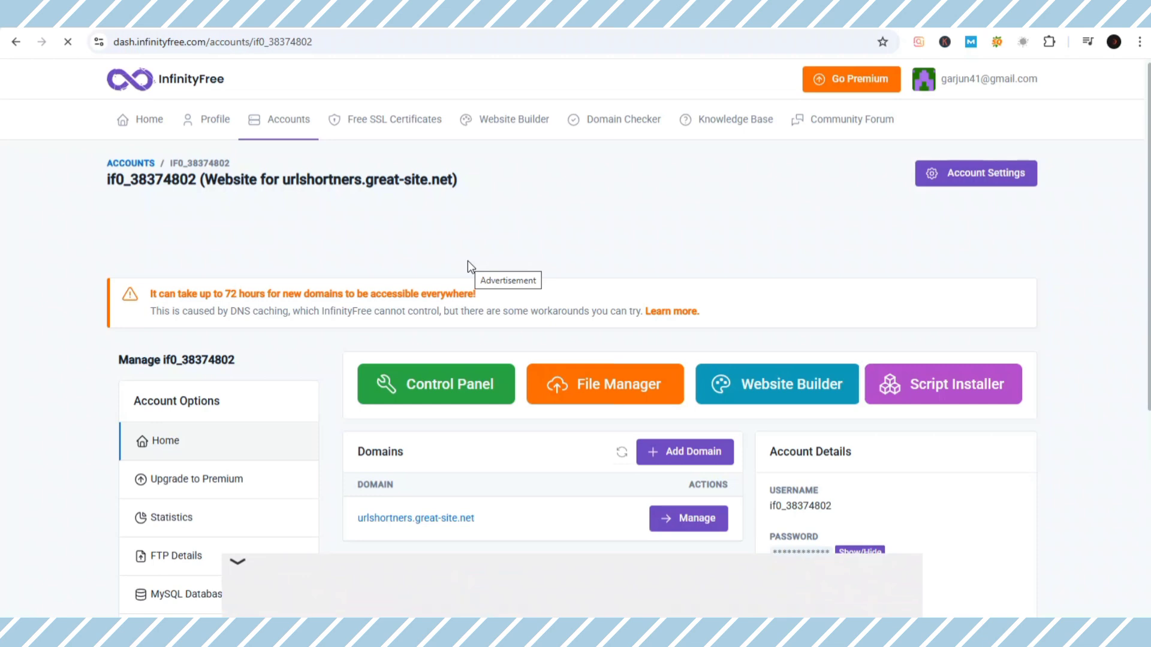
scroll(582, 282, down, 3)
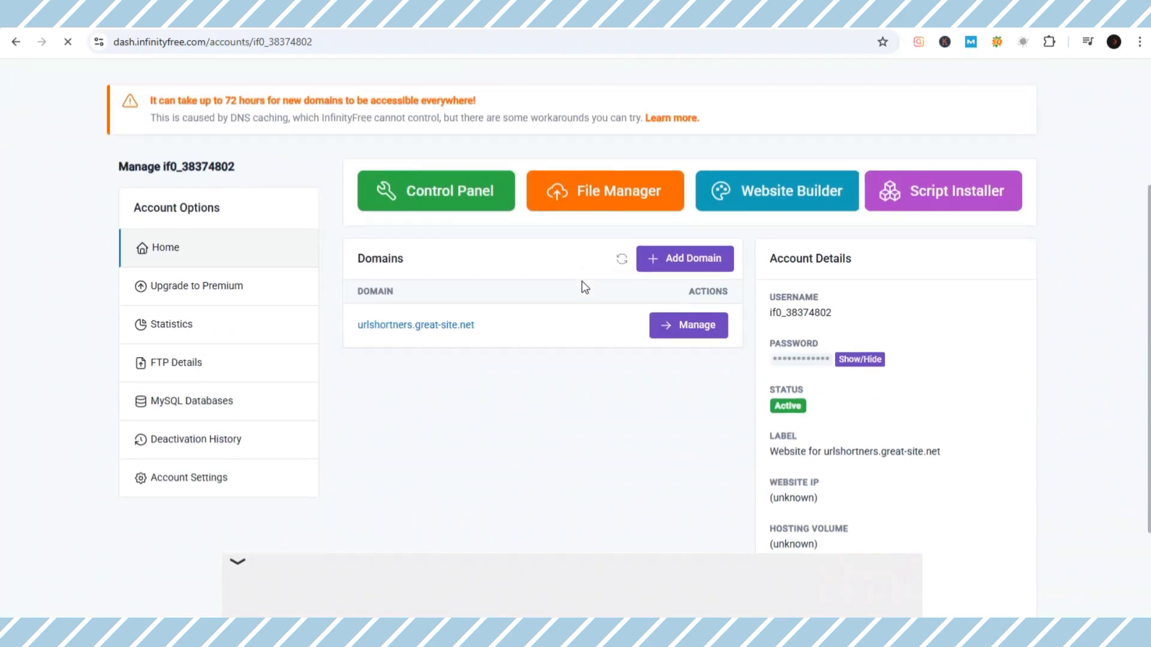
click(585, 195)
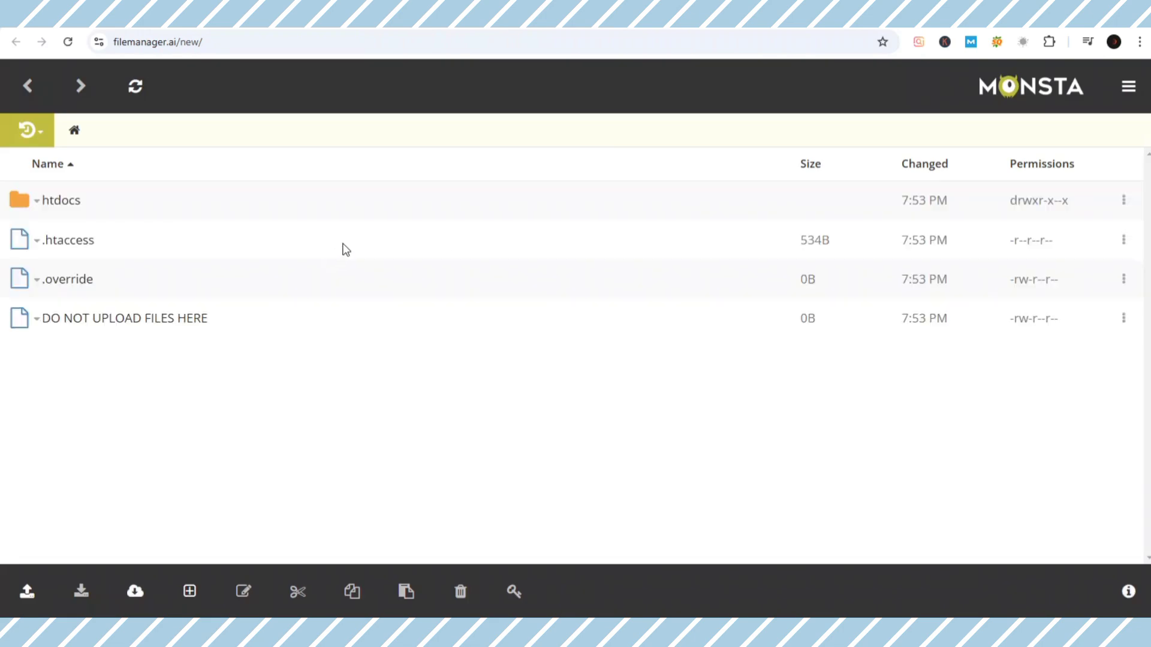
click(62, 203)
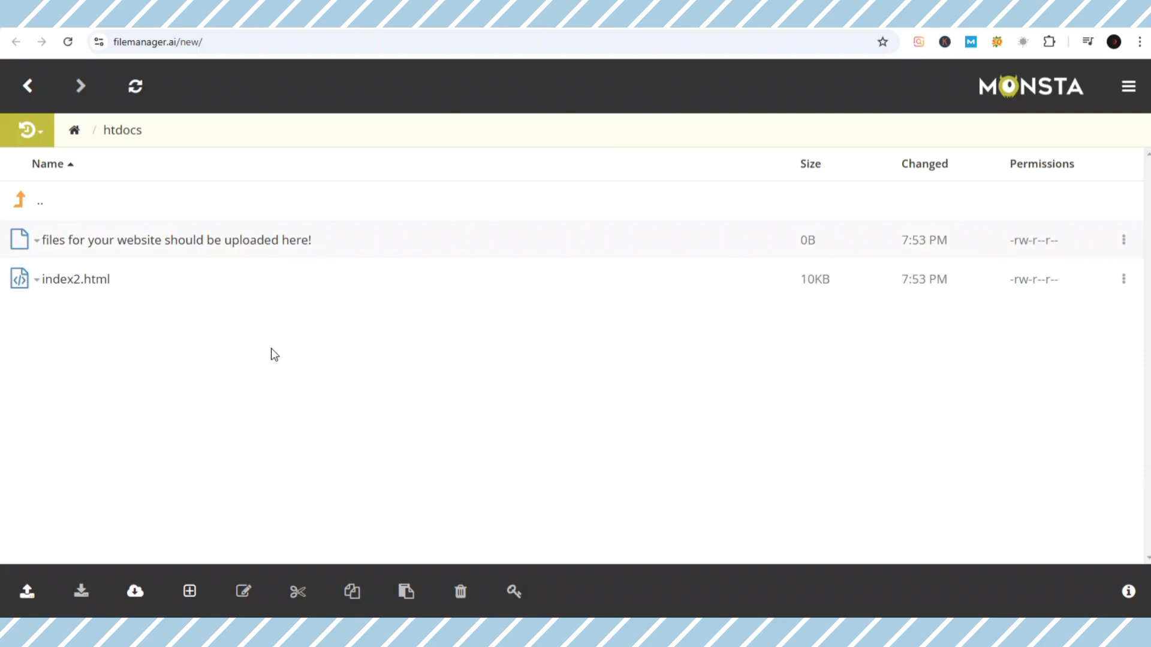
- Upload .htaccess, db.php and db.sql from the local url shortner folder to htdocs
key(alt+Tab)
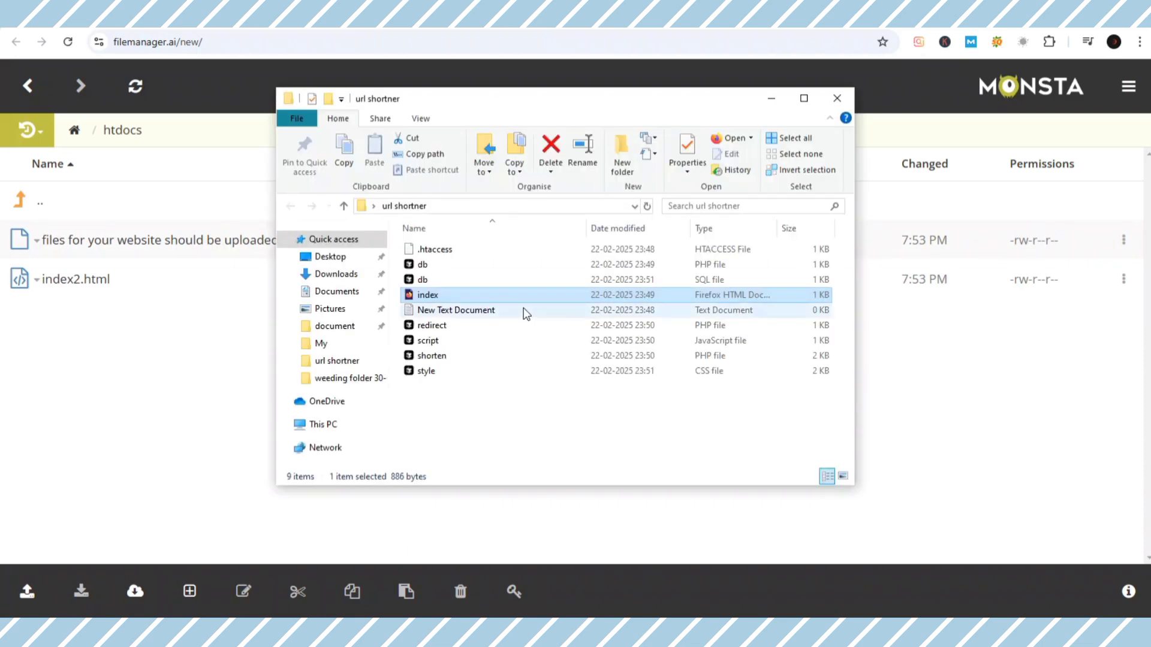
drag(449, 248, 179, 344)
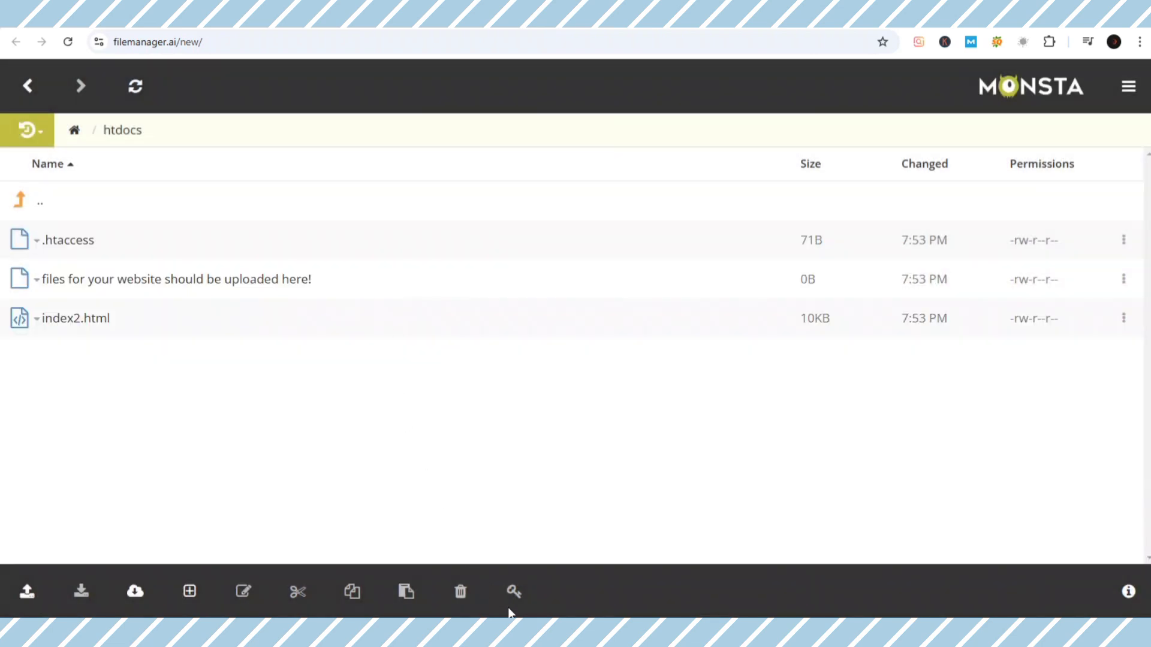
key(alt+Tab)
drag(422, 264, 184, 388)
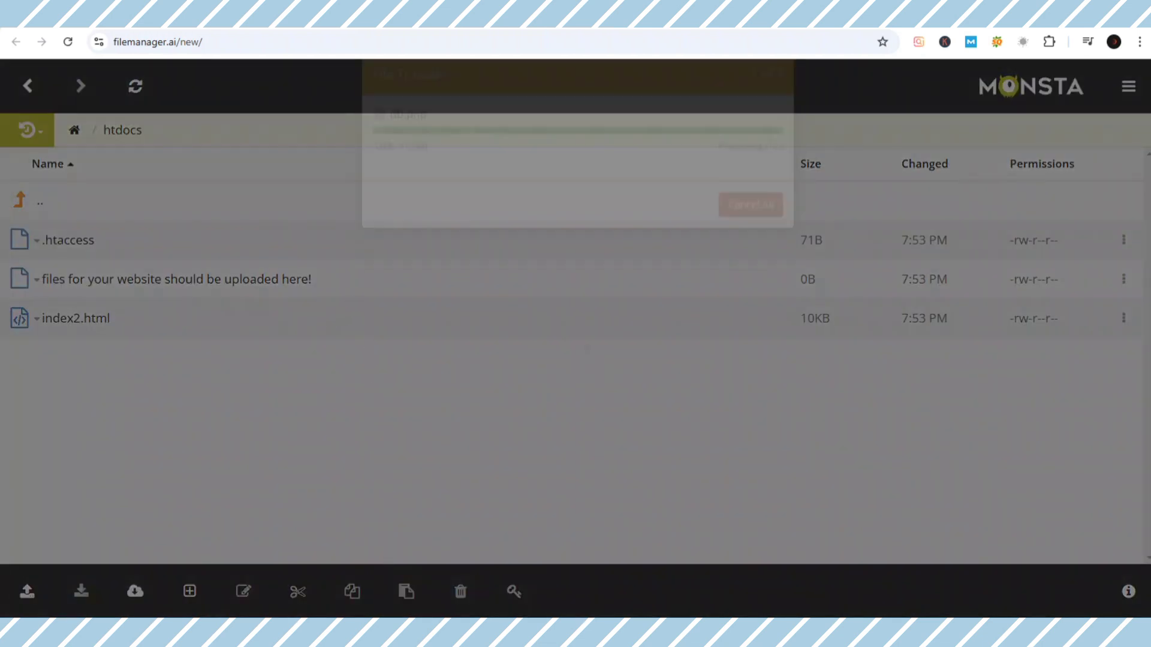
key(alt+Tab)
click(422, 279)
drag(422, 280, 241, 376)
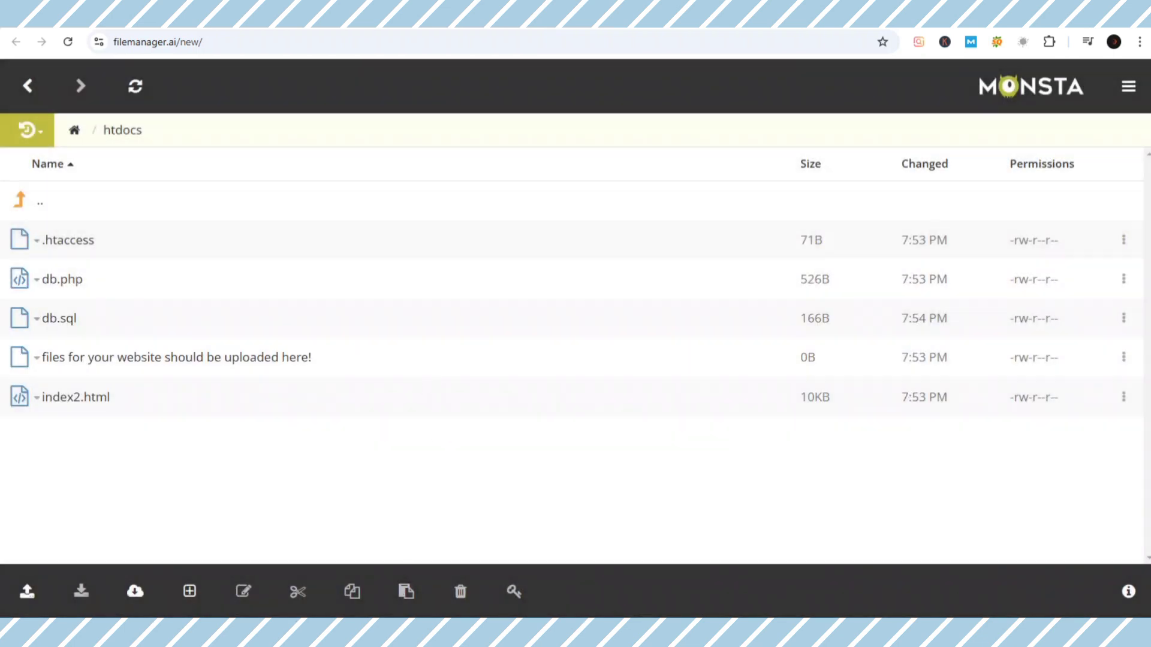
- Upload index.html, New Text Document.txt, redirect.php and script.js from the url shortner folder to htdocs
key(alt+Tab)
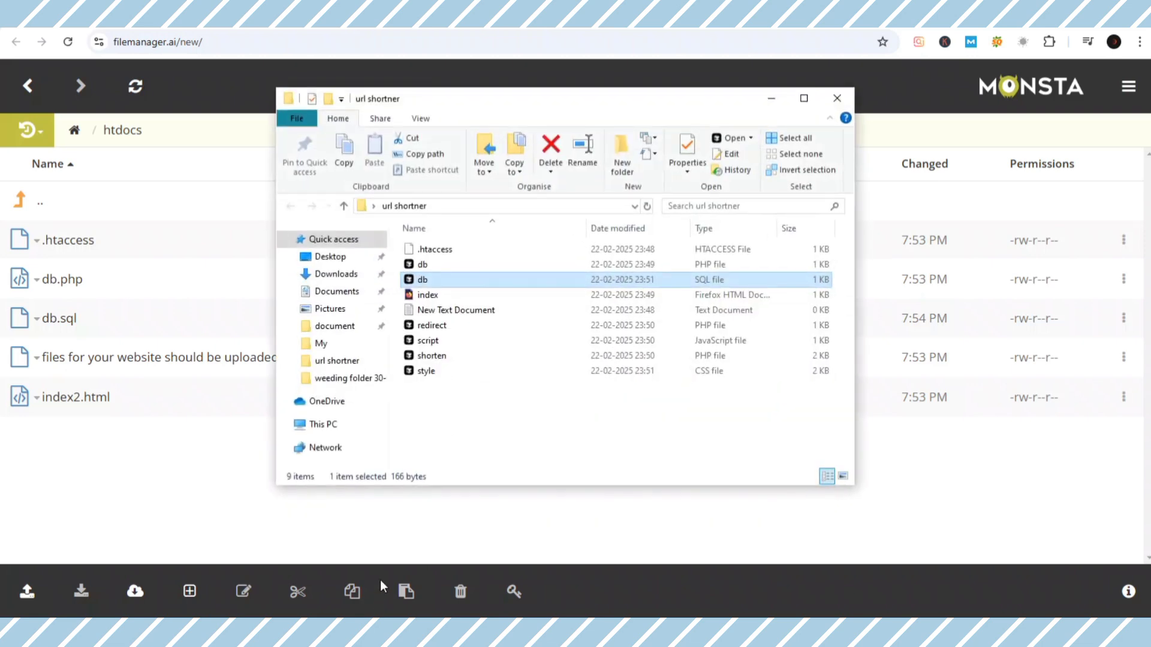
drag(428, 295, 280, 345)
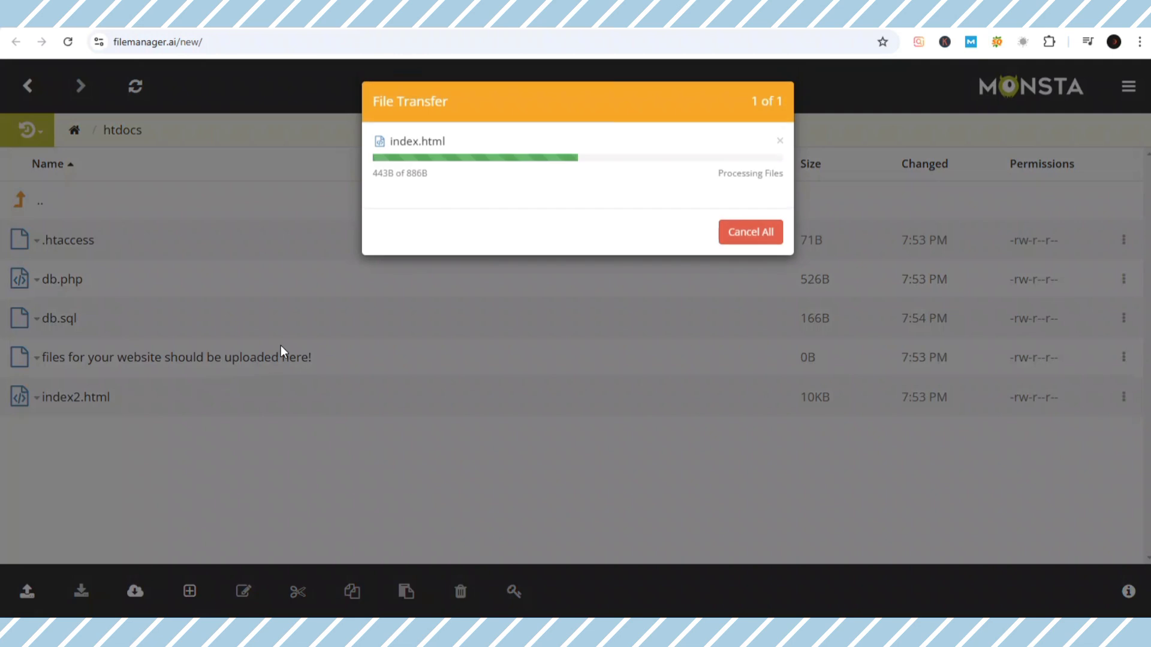
key(alt+Tab)
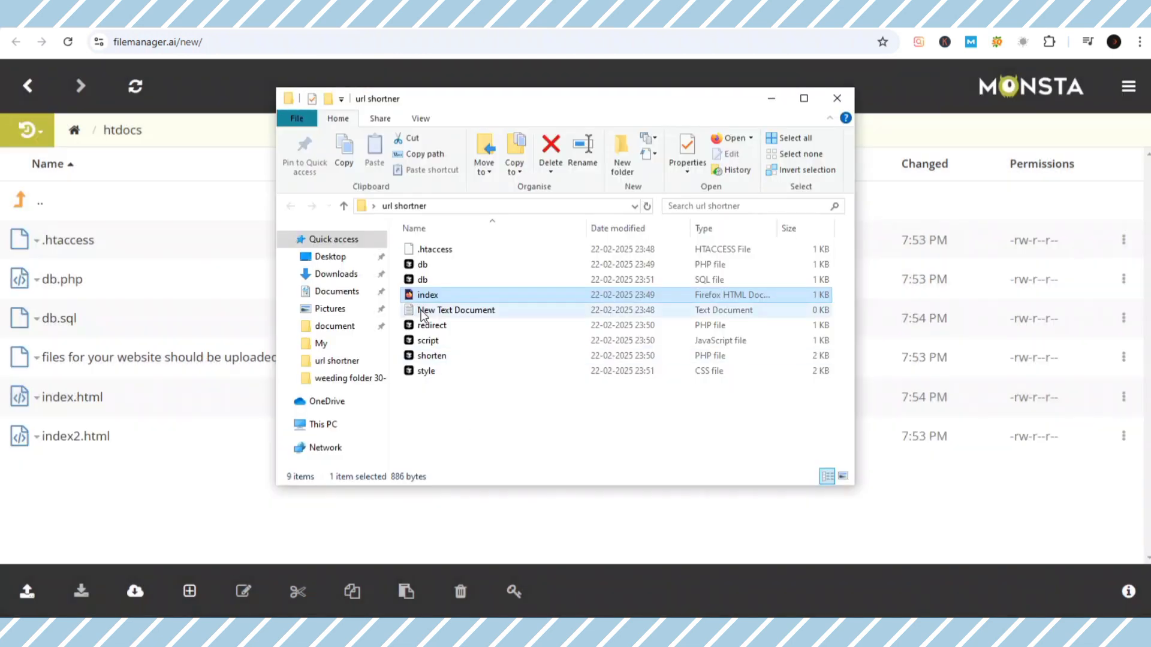
drag(420, 312, 457, 312)
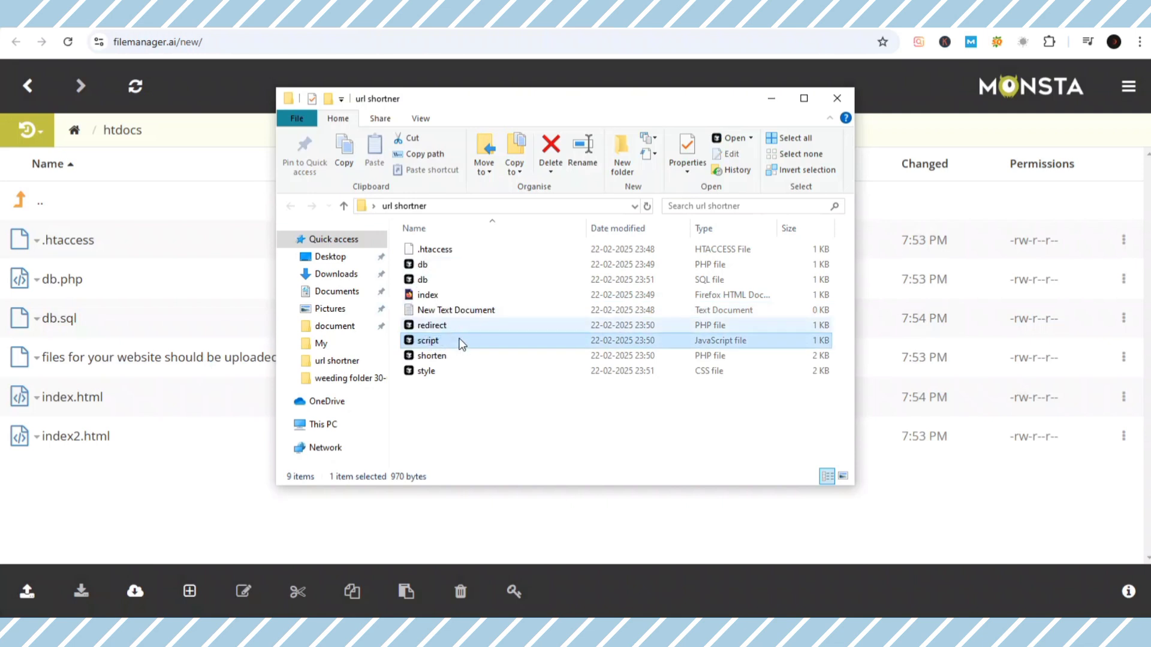
click(504, 405)
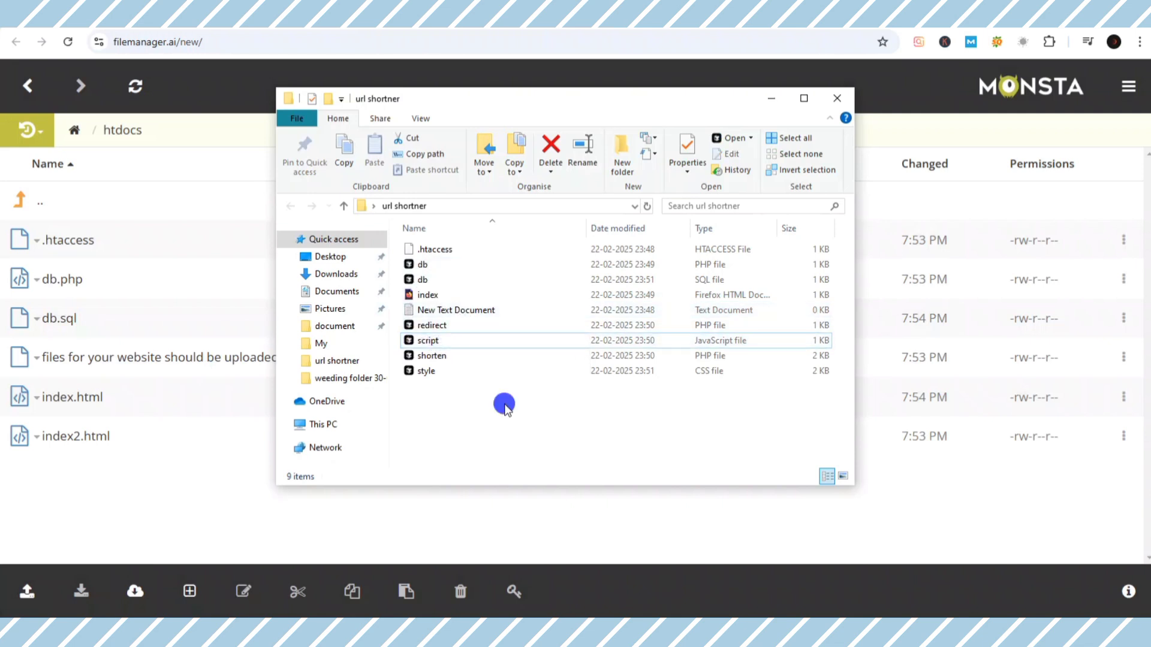
drag(474, 339, 481, 319)
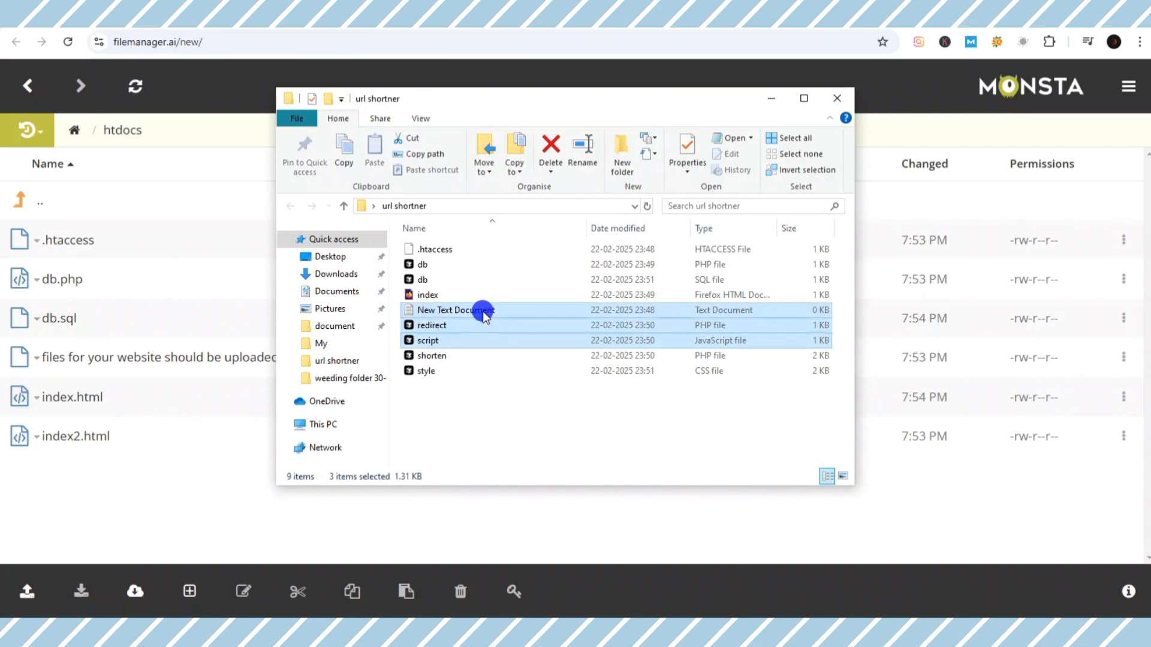
drag(442, 322, 233, 401)
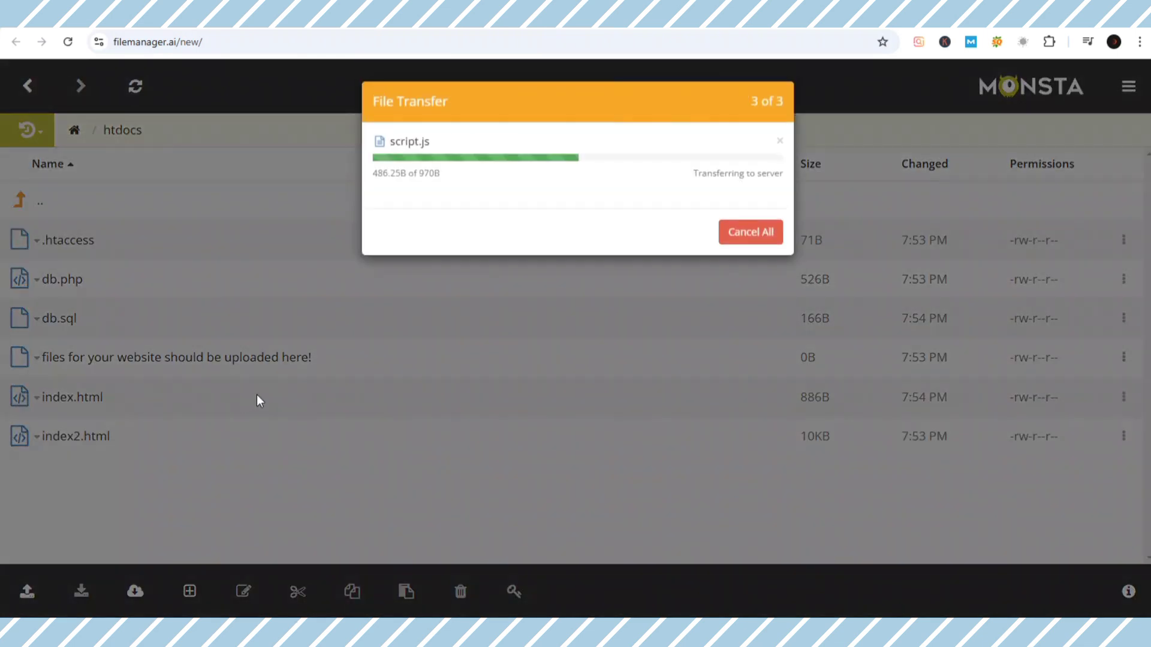
- Upload the remaining shorten.php and style.css files to htdocs and look over the uploaded file list
scroll(257, 395, down, 1)
key(alt+Tab)
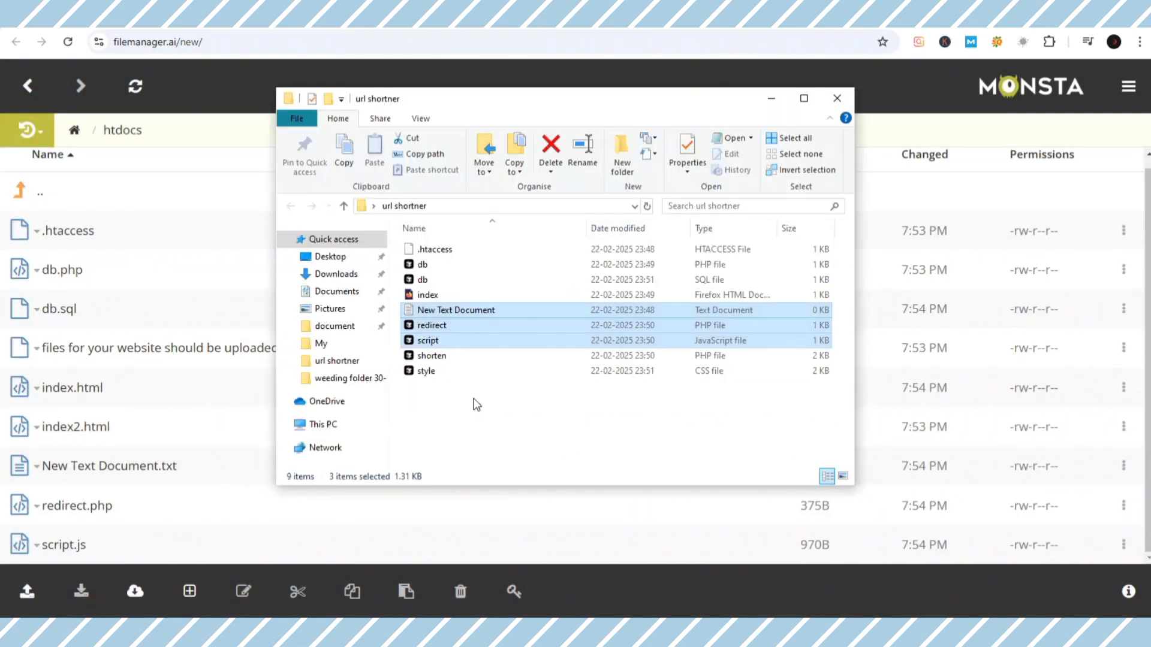
click(465, 394)
drag(444, 379, 246, 476)
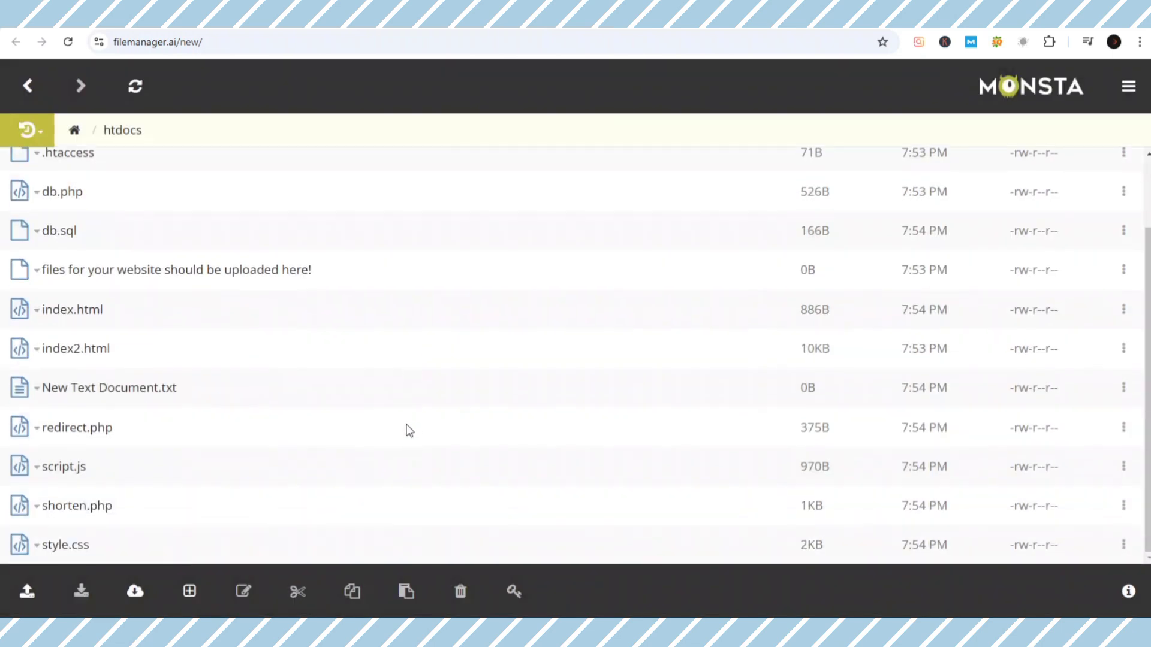
scroll(404, 425, up, 2)
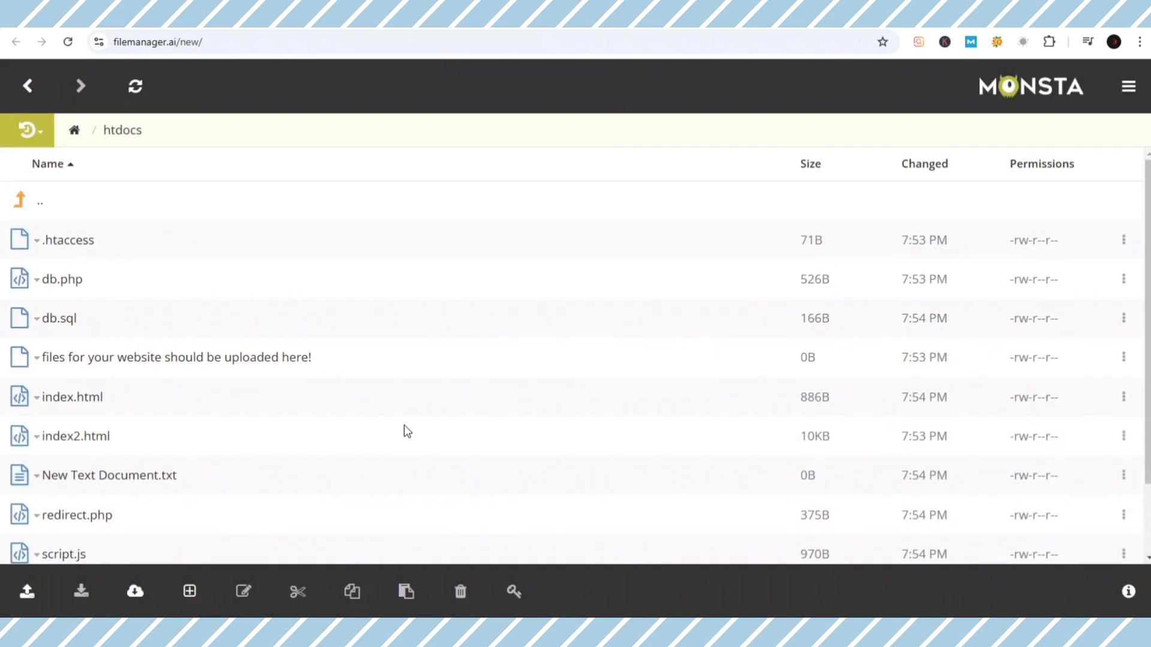
scroll(404, 430, down, 2)
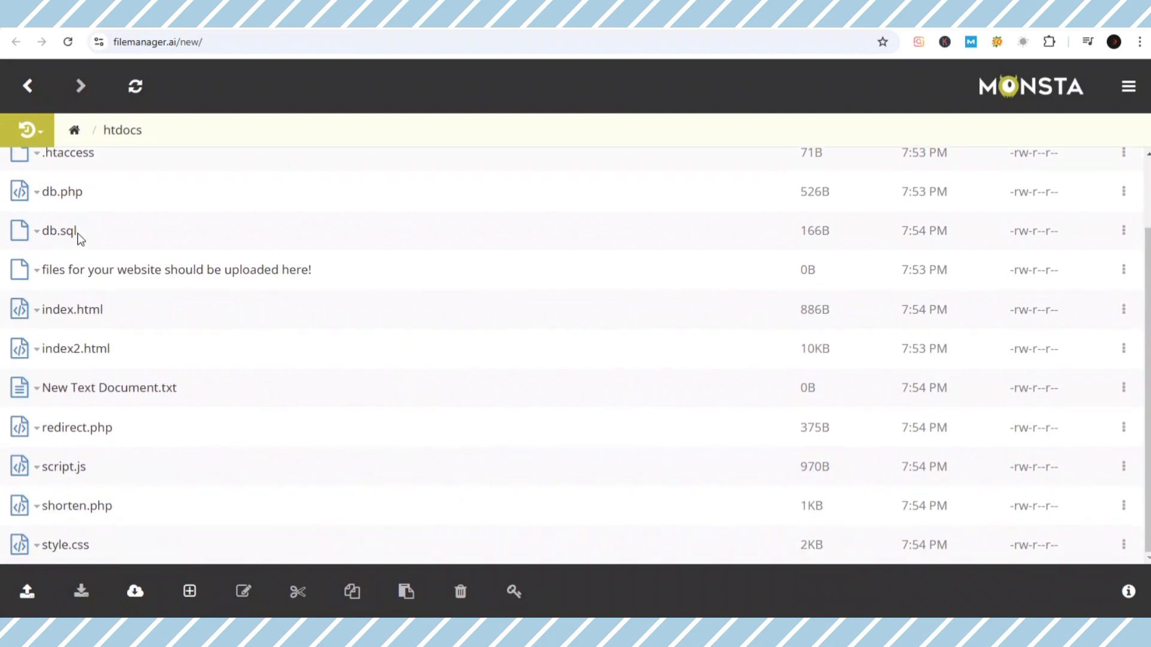
right_click(77, 232)
click(75, 235)
right_click(75, 236)
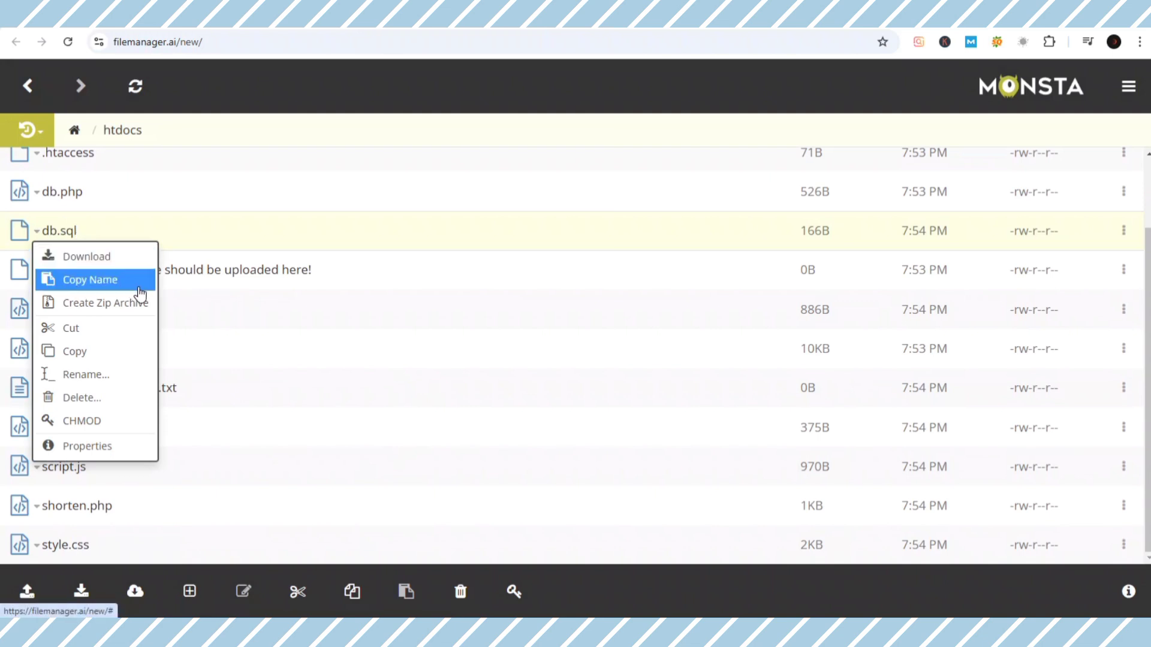
click(250, 347)
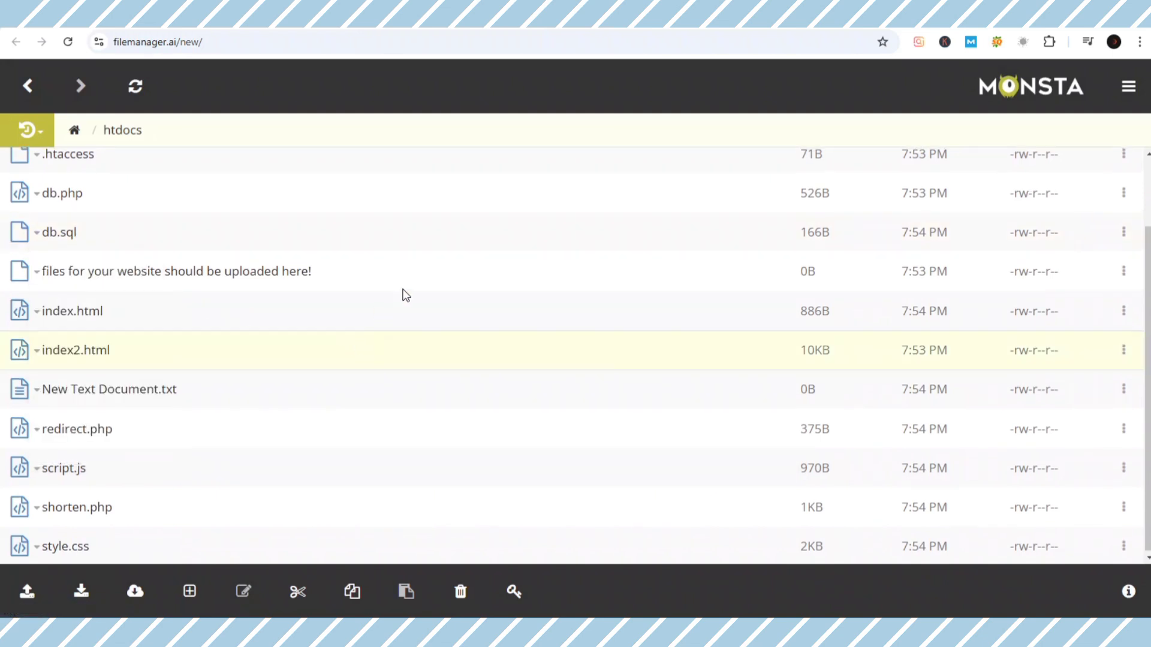
- Open db.php from htdocs in the file manager's code editor
scroll(401, 294, up, 2)
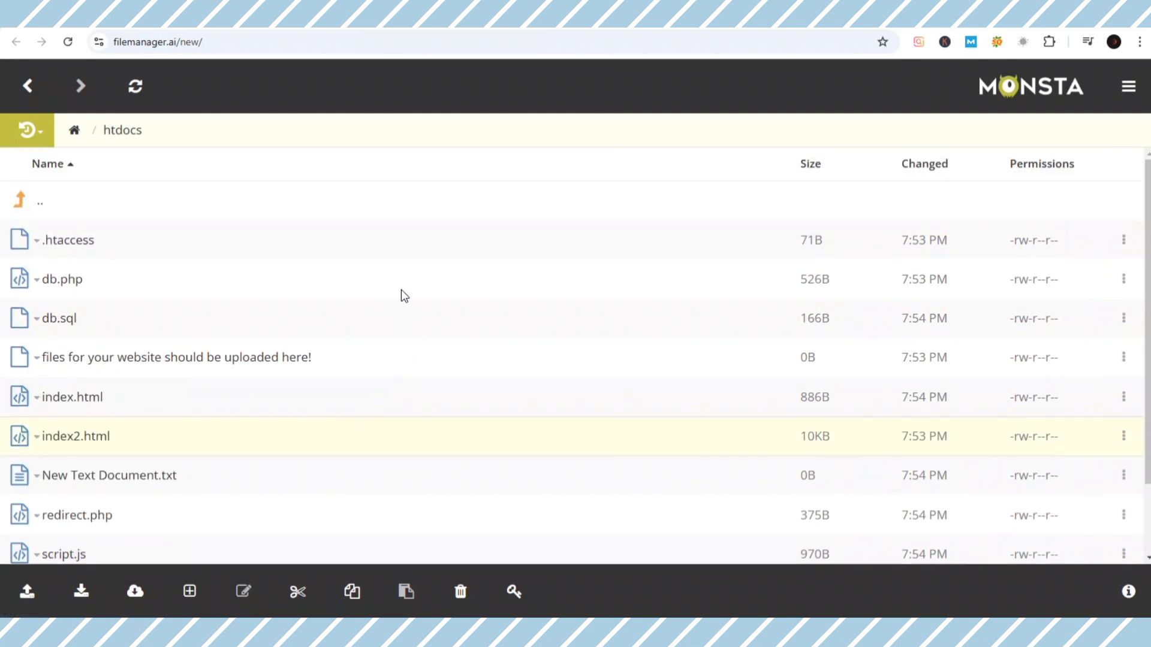
right_click(80, 286)
click(82, 302)
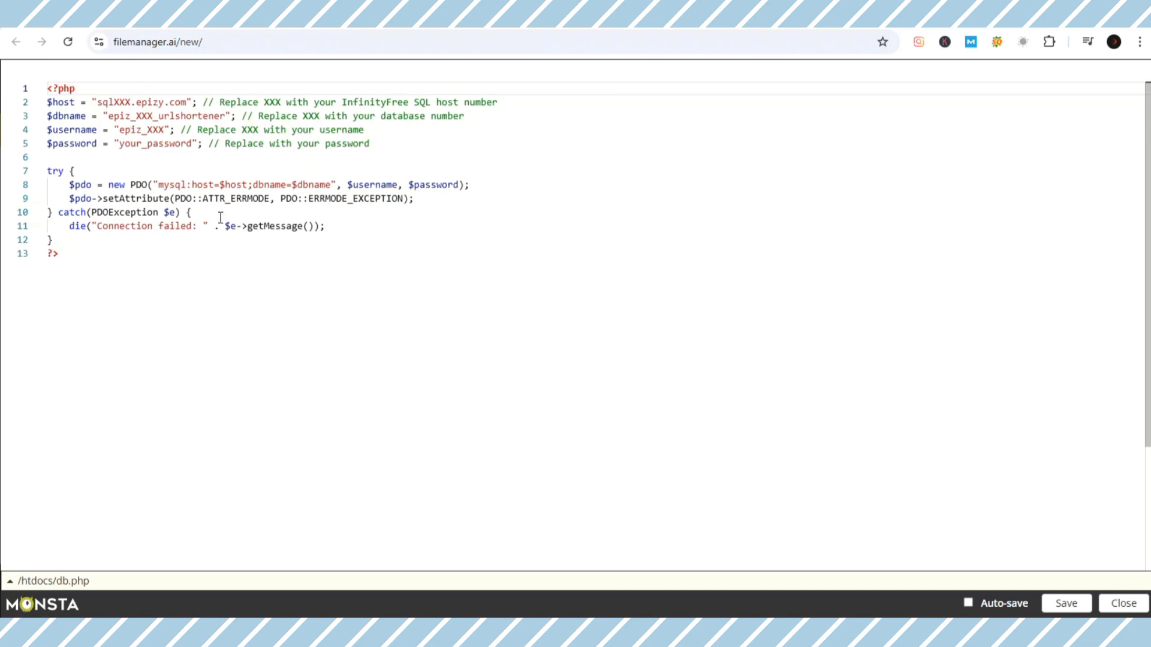
- Open the MySQL Databases page of the hosting account for urlshortners.great-site.net in the InfinityFree dashboard
key(ctrl+End)
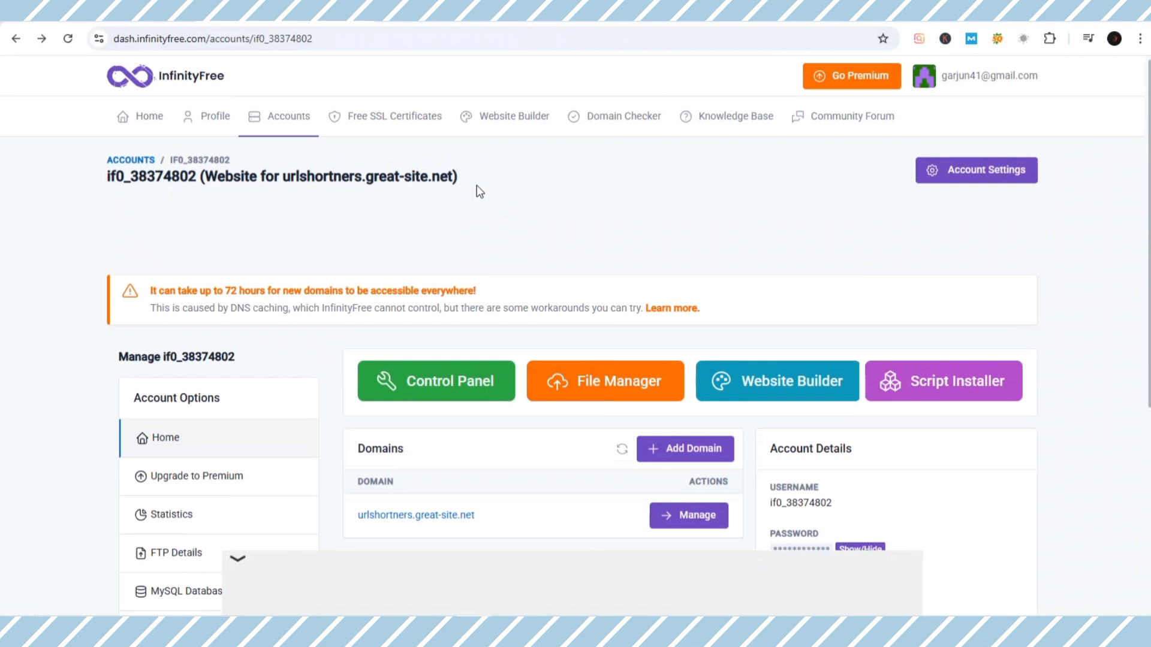
scroll(216, 385, down, 5)
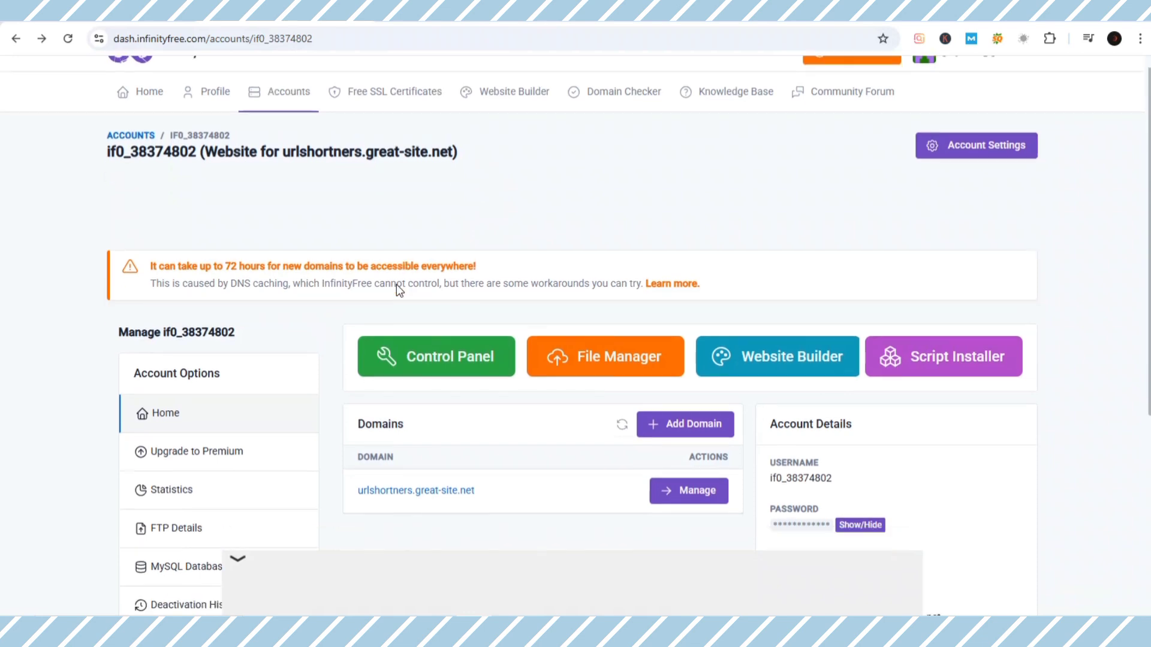
click(199, 306)
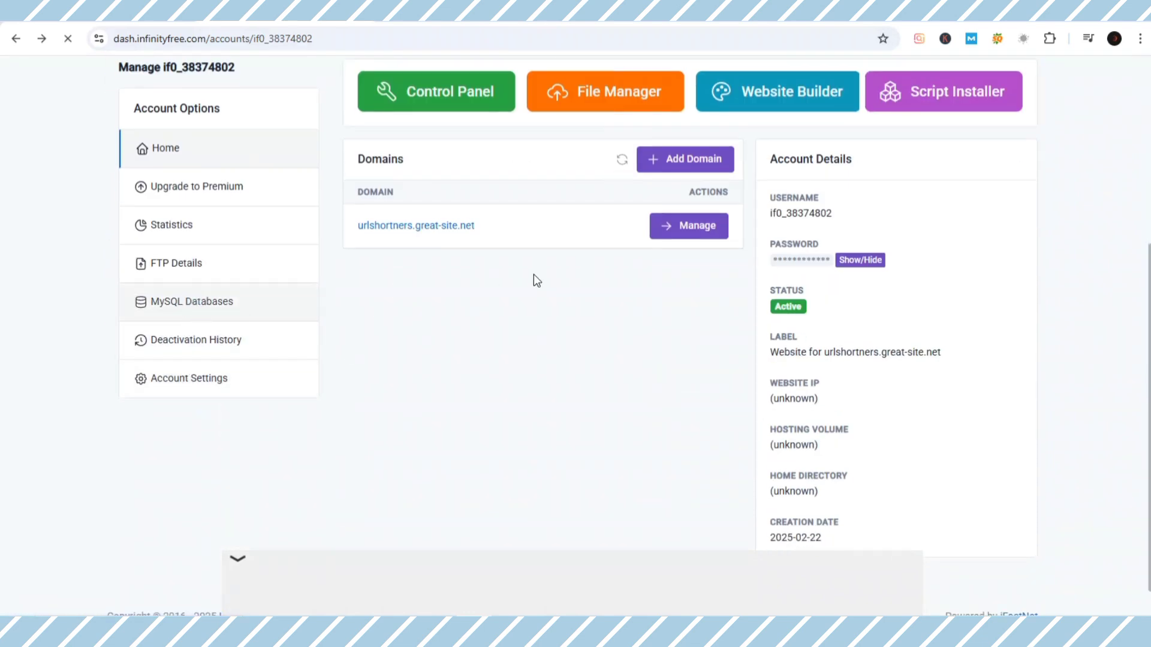
scroll(535, 280, down, 5)
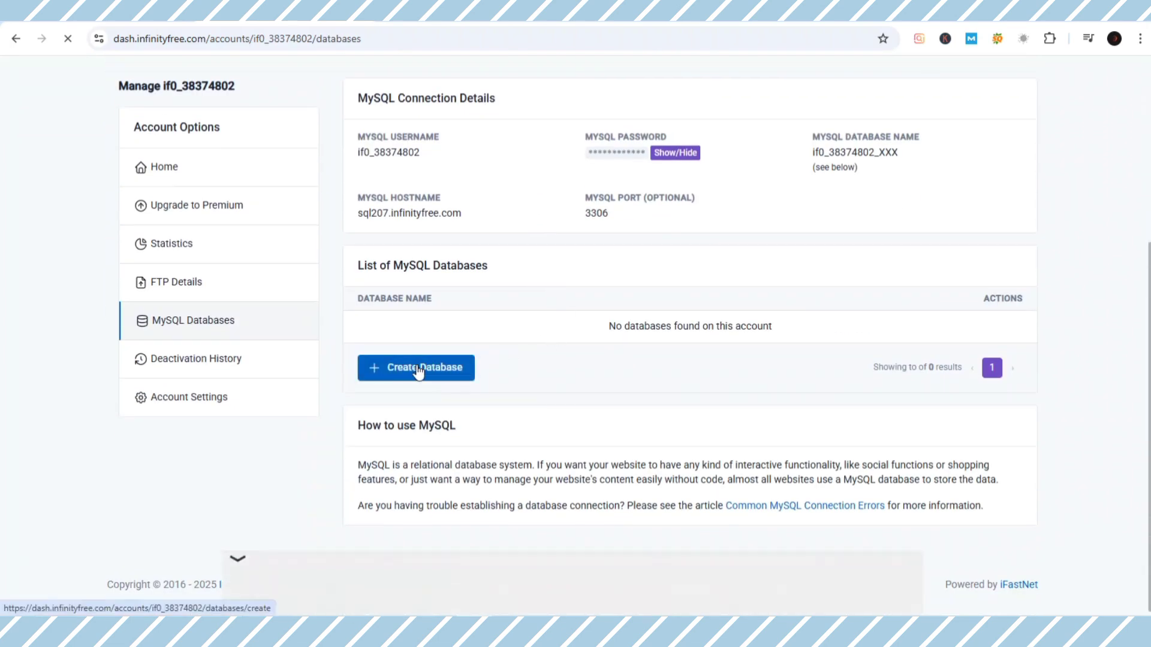
- Create a new MySQL database with urlshorts as the name after the account prefix
click(417, 368)
scroll(465, 425, down, 3)
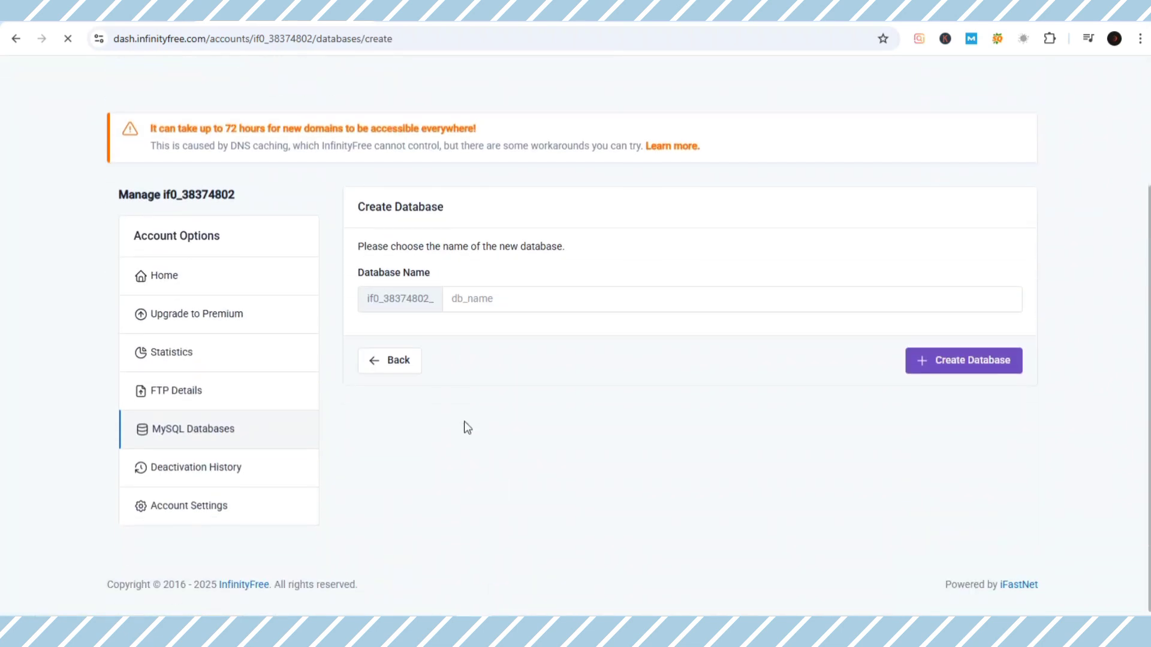
click(522, 303)
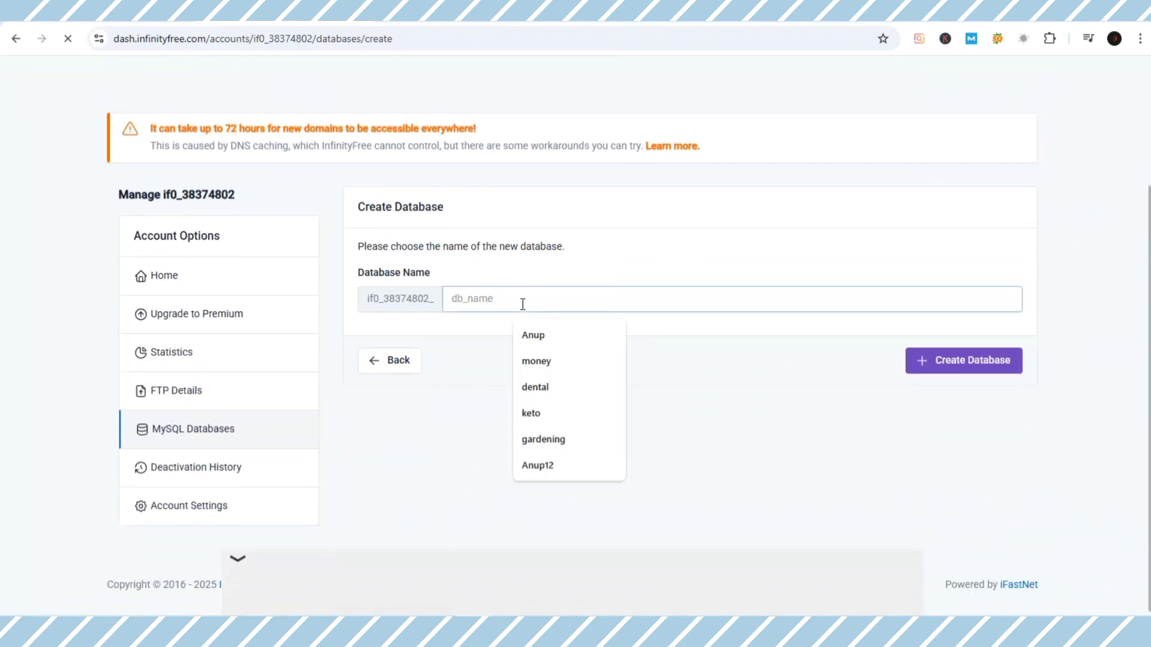
text(u)
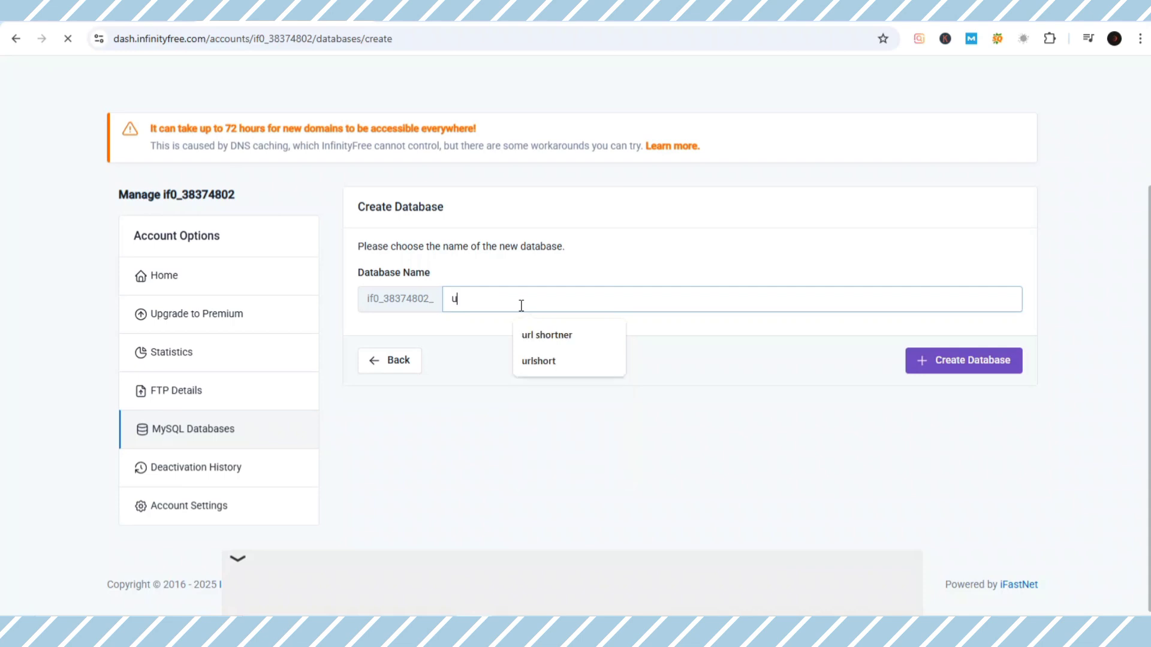
text(rlsho)
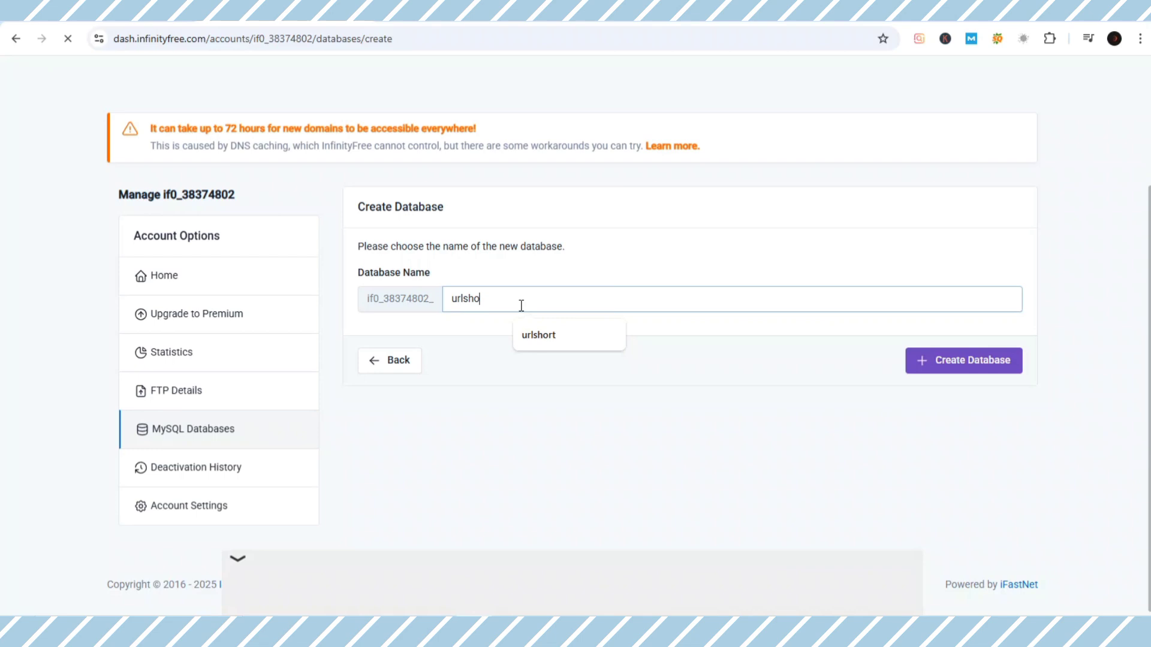
key(Down)
key(Return)
text(s)
click(955, 365)
click(955, 365)
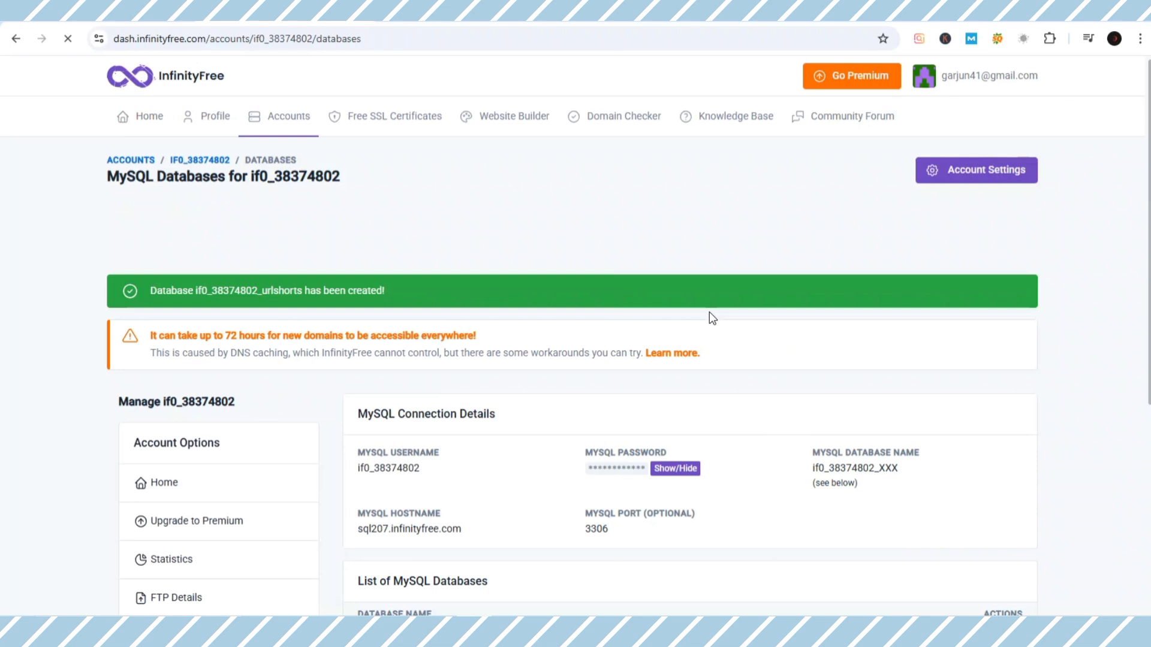
- Copy the MySQL hostname sql207.infinityfree.com from the connection details into the $host value in db.php
scroll(710, 312, down, 5)
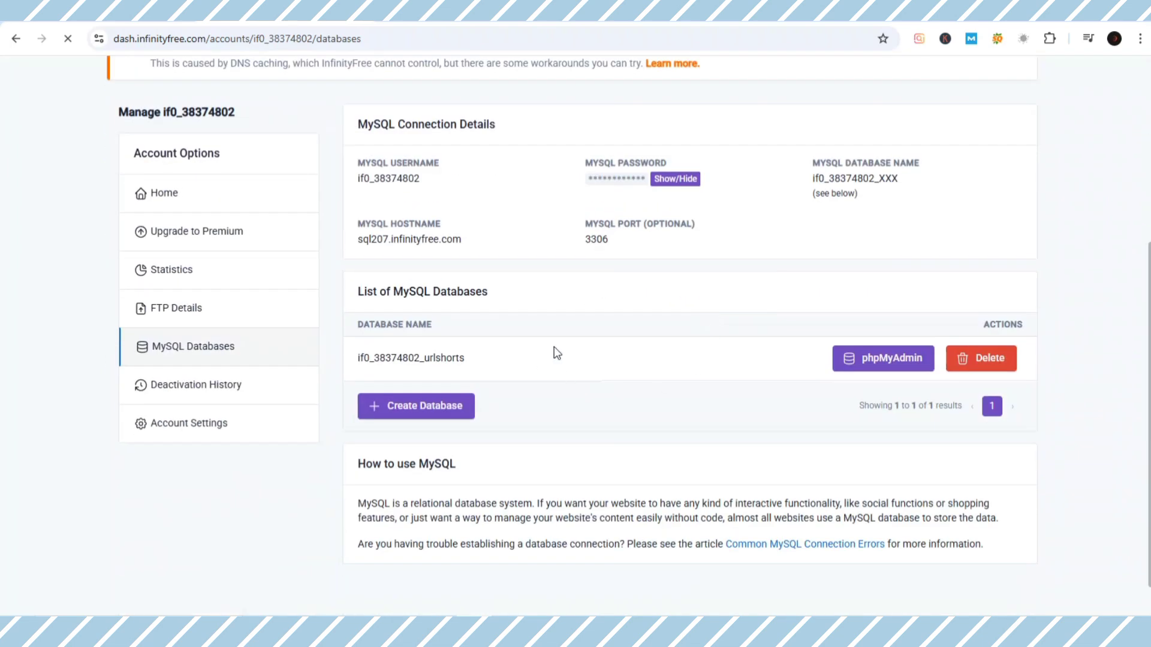
scroll(554, 354, up, 2)
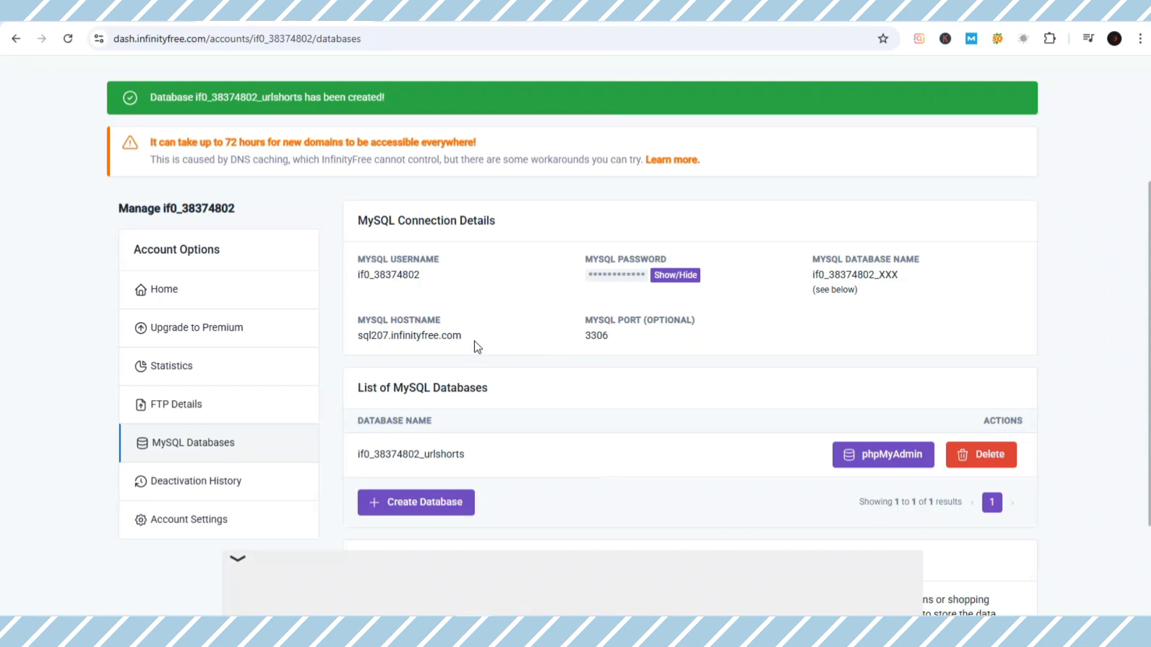
click(446, 30)
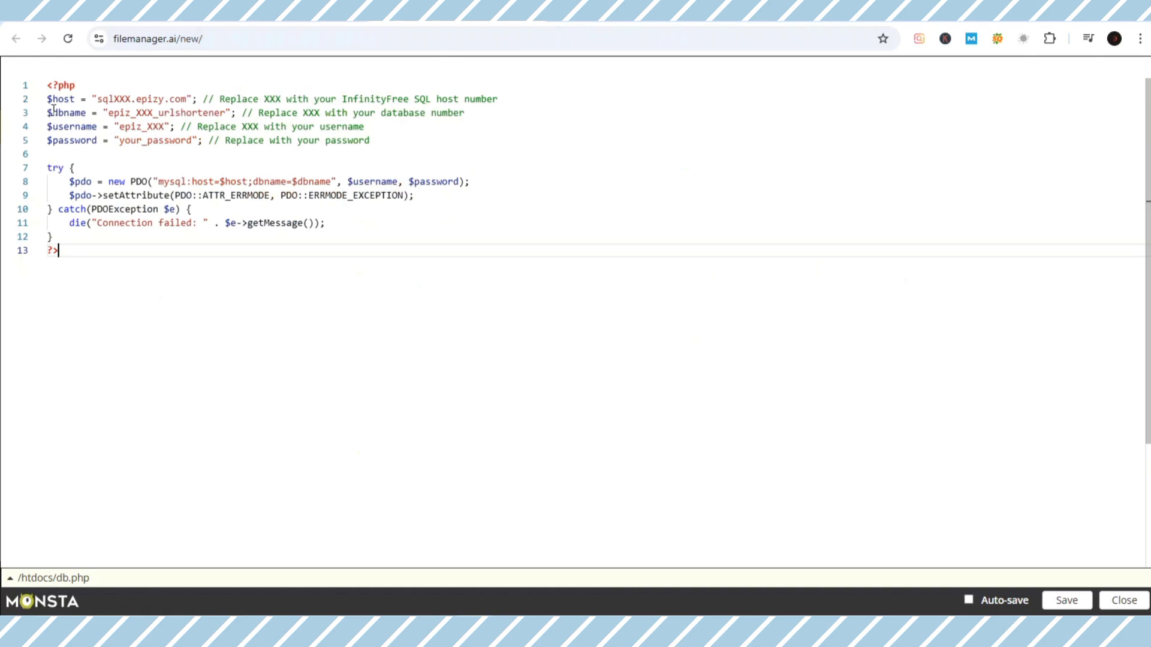
click(234, 28)
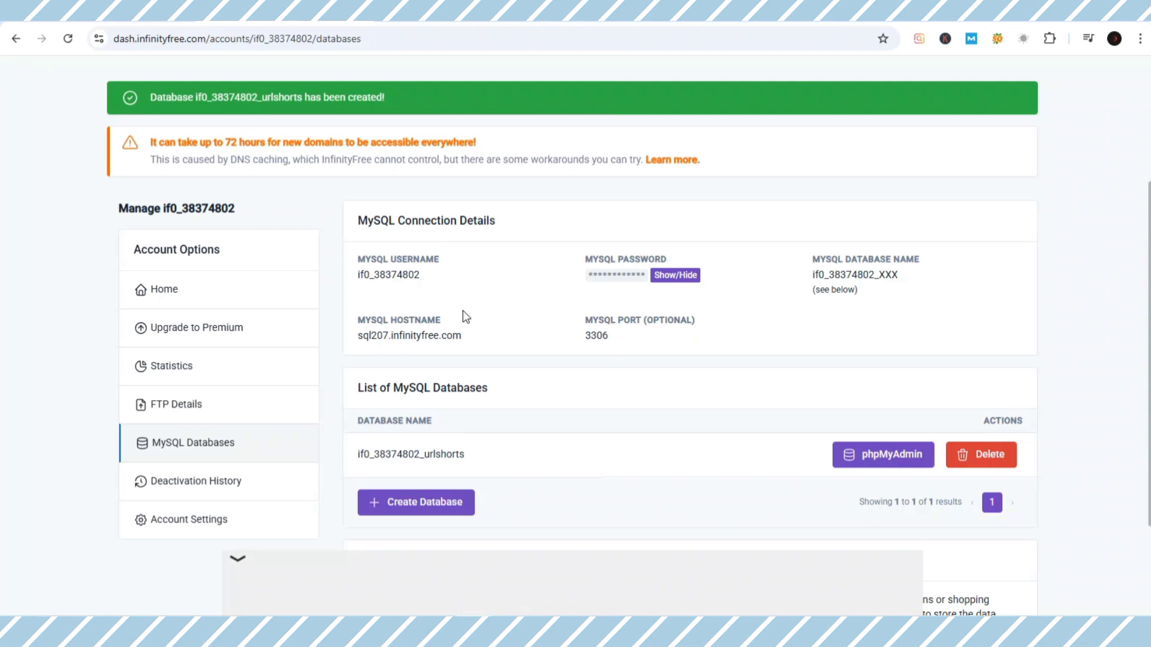
click(357, 337)
drag(359, 339, 465, 343)
key(ctrl+c)
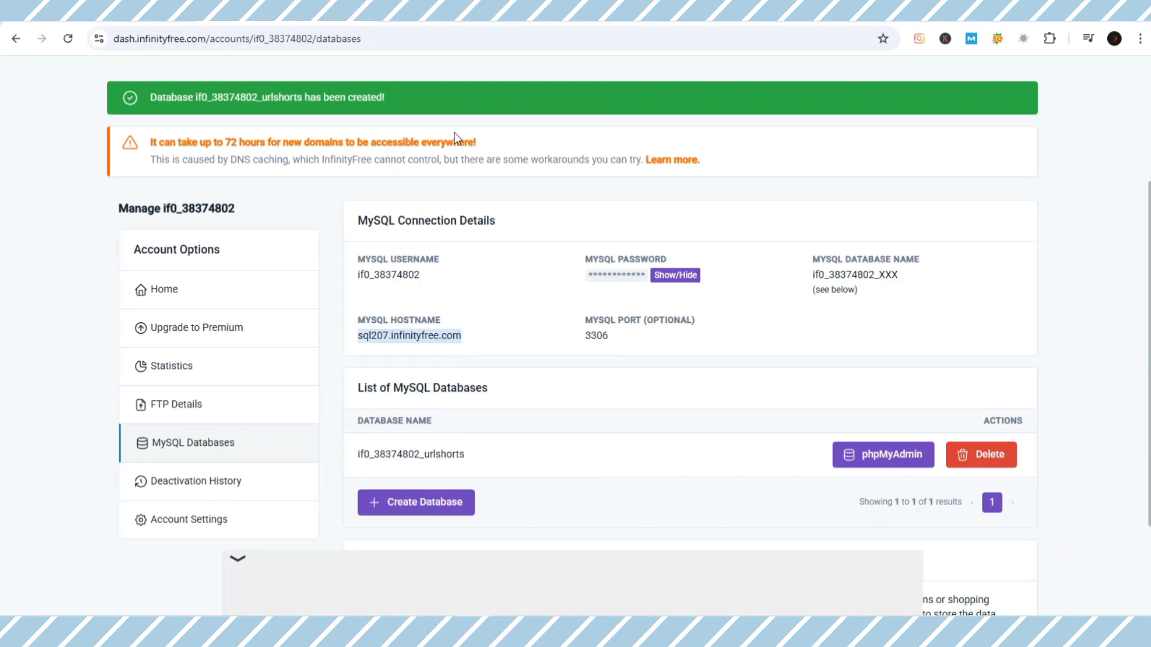
click(424, 20)
drag(96, 98, 186, 98)
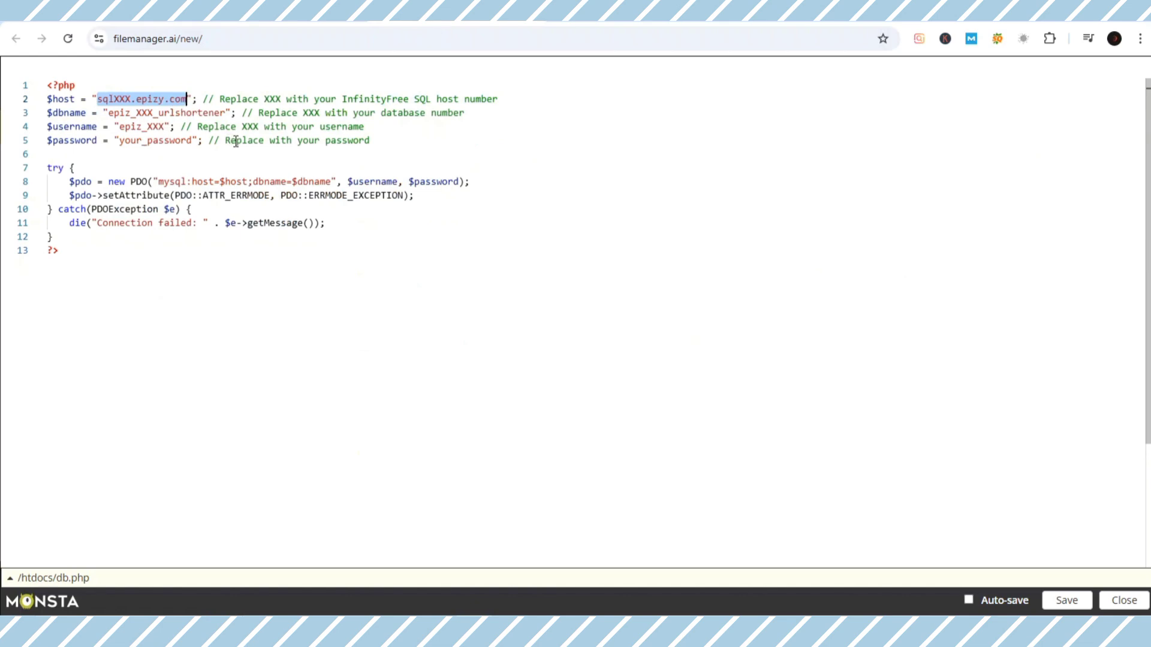
key(ctrl+v)
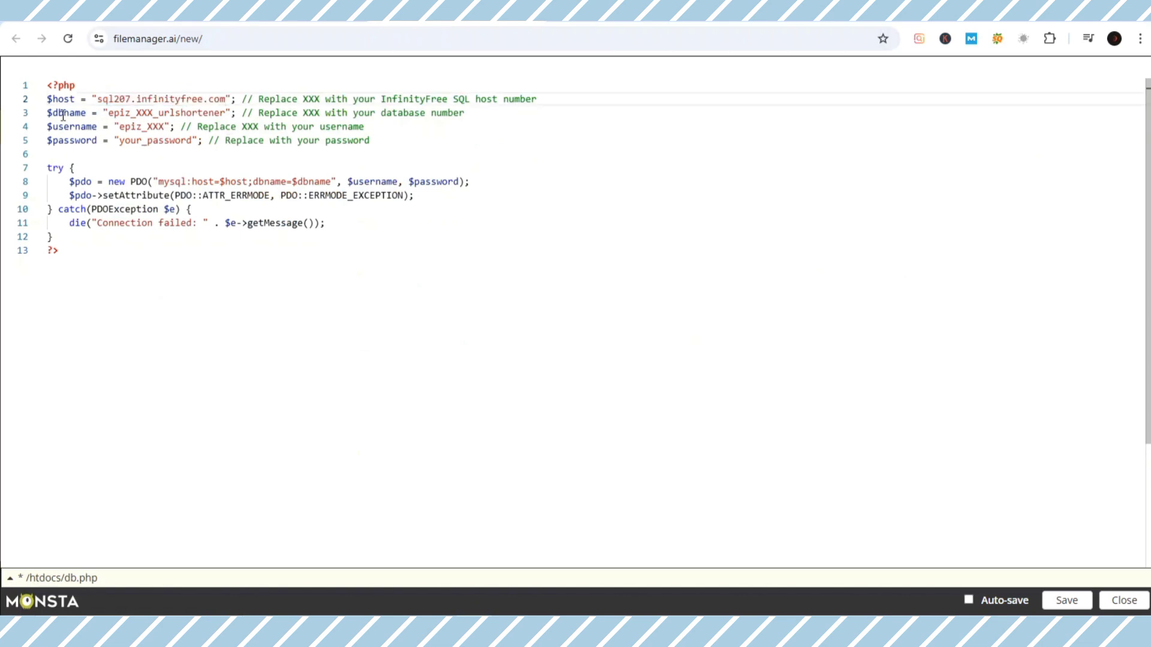
- Replace the $username placeholder in db.php with the MySQL username from the connection details
click(288, 18)
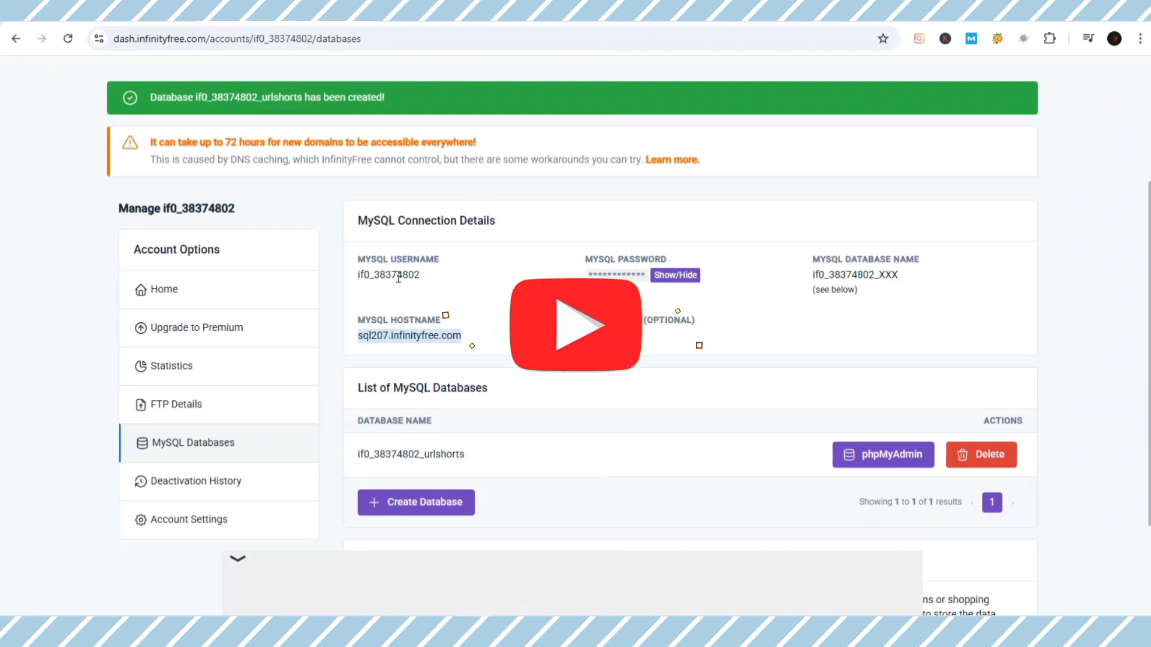
drag(350, 262, 433, 286)
key(ctrl+c)
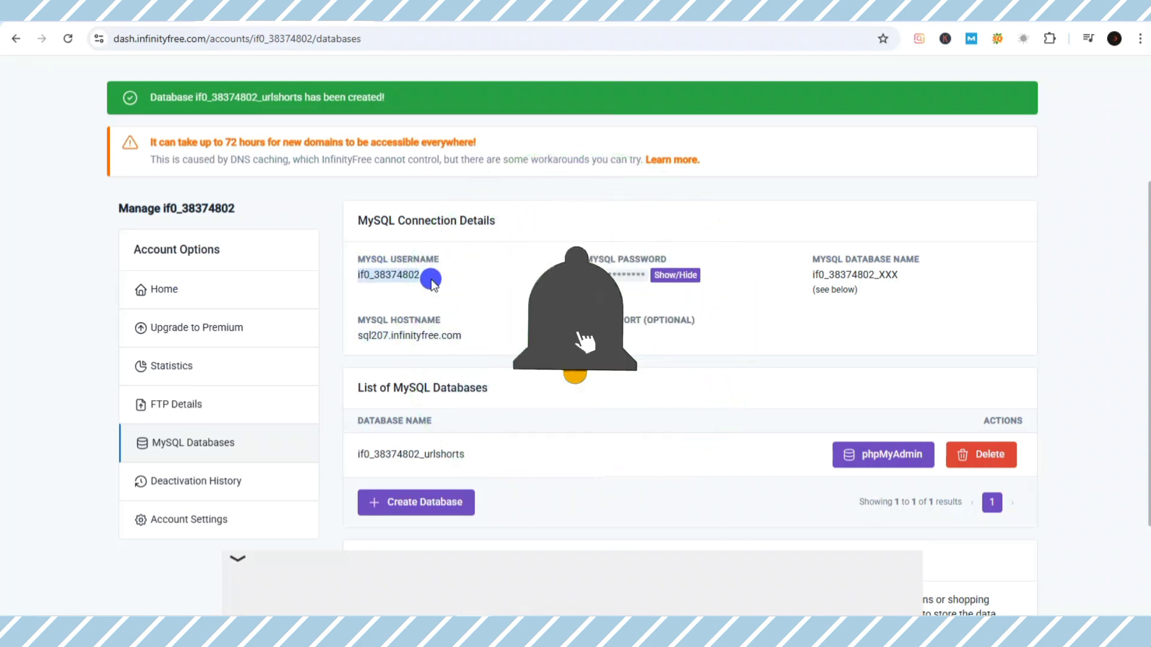
click(451, 21)
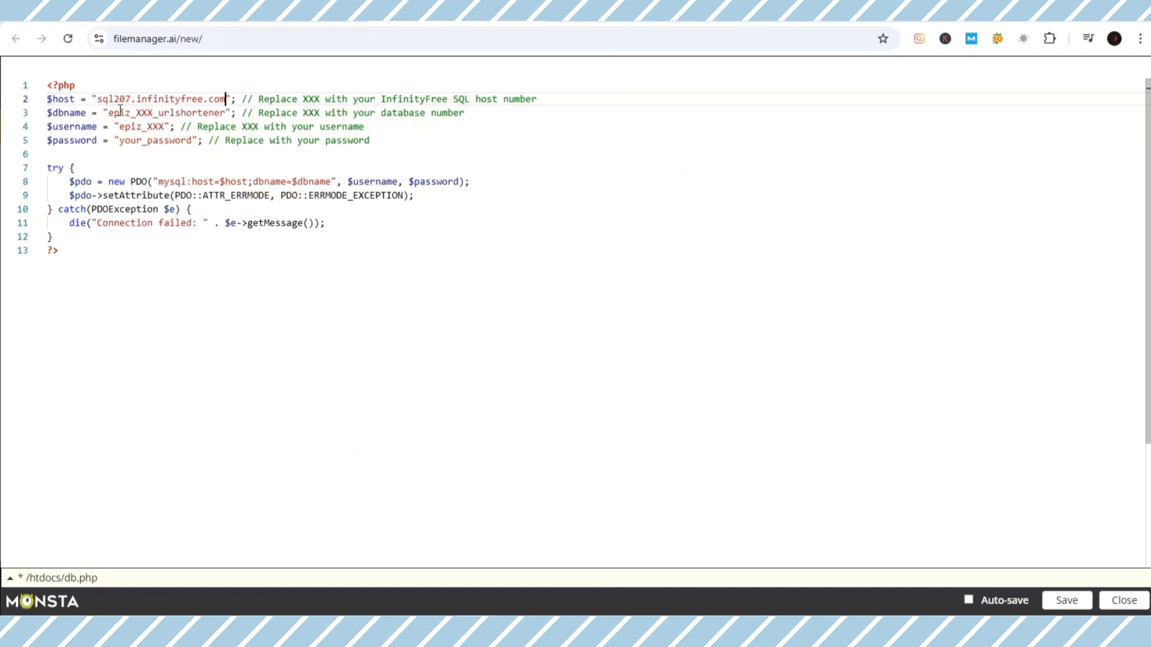
drag(119, 127, 164, 127)
key(ctrl+v)
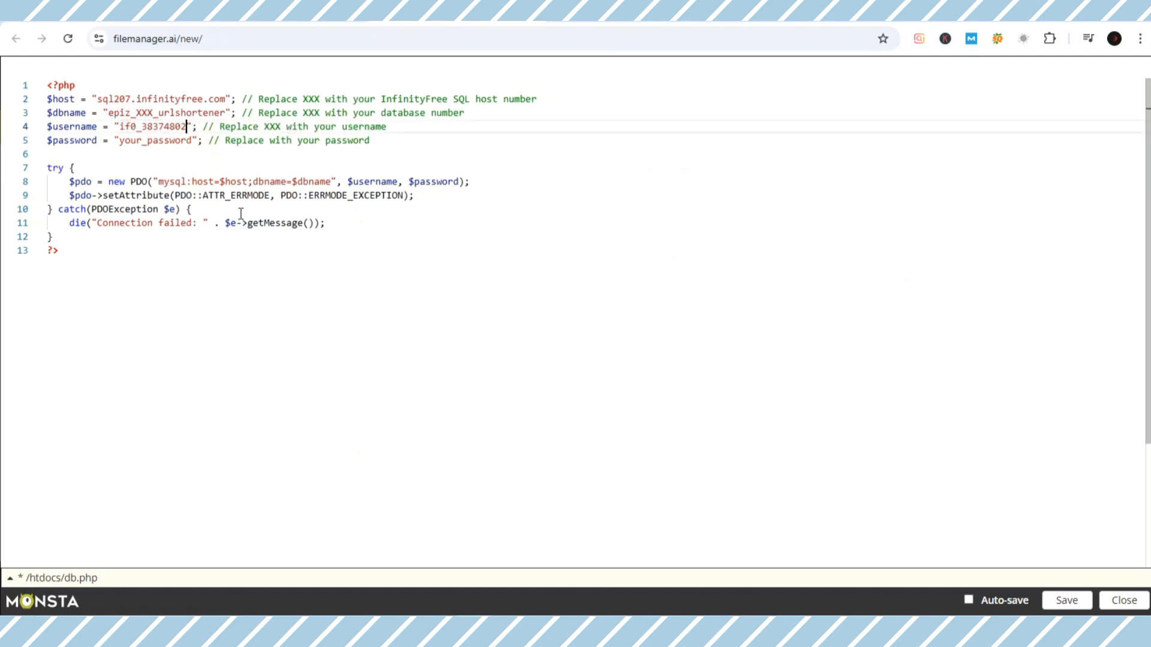
- Reveal the MySQL password in the connection details and paste it over the $password placeholder in db.php
key(ctrl+Tab)
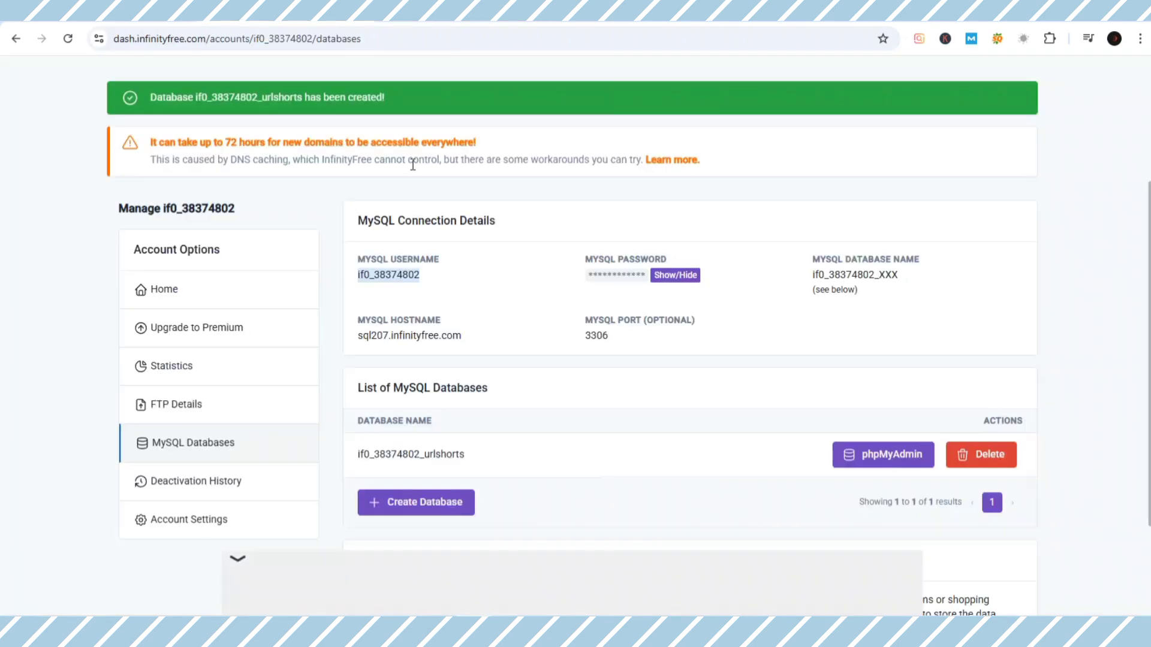
click(667, 277)
drag(589, 276, 645, 277)
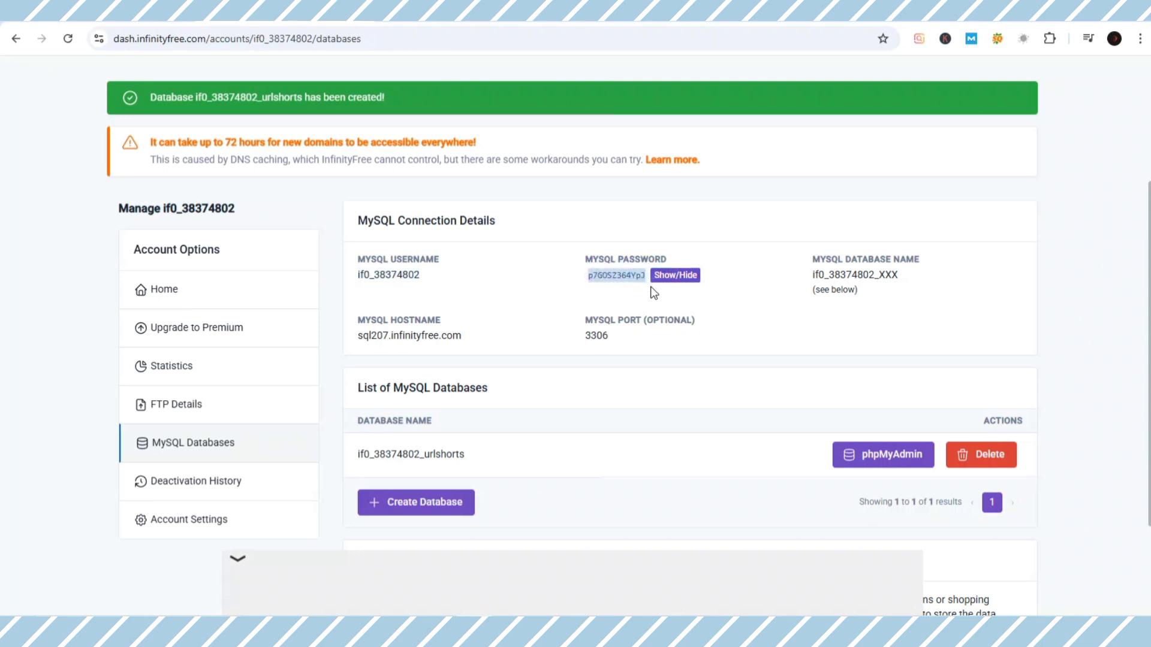
click(509, 24)
drag(123, 143, 194, 150)
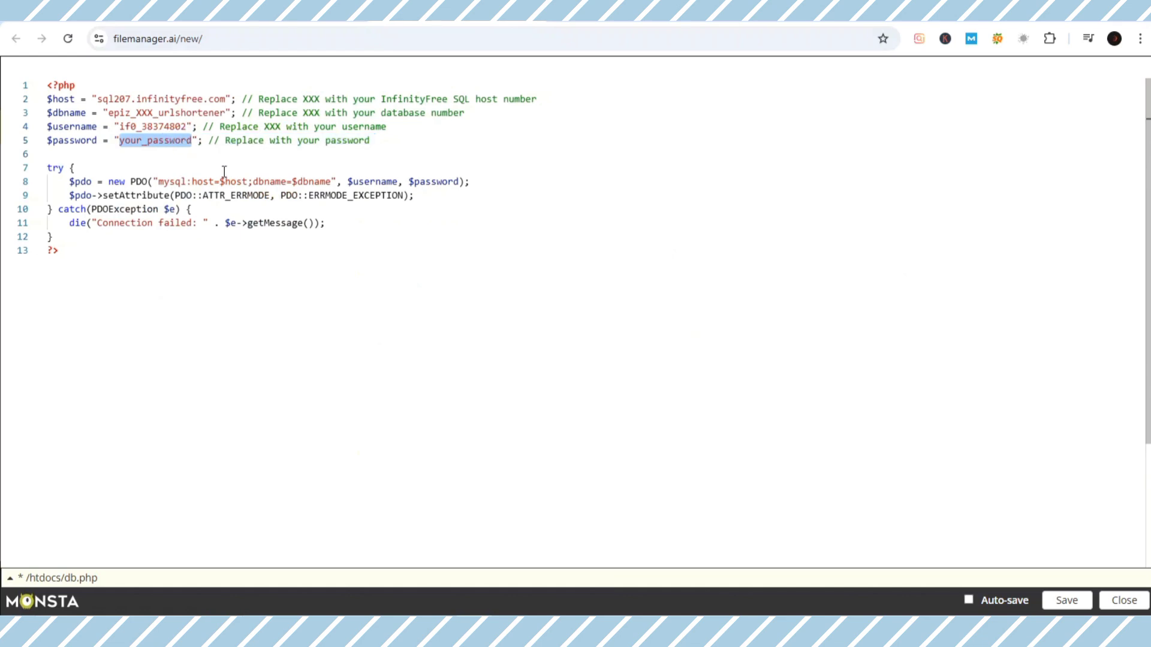
key(ctrl+v)
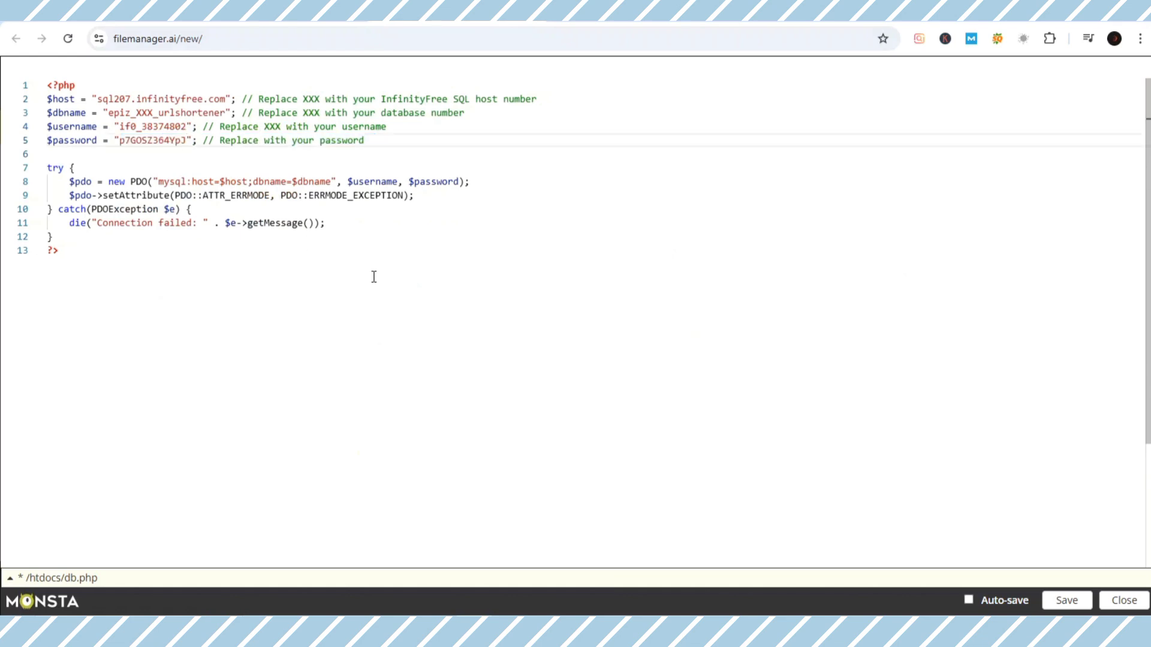
- Replace the $dbname placeholder in db.php with the full name of the urlshorts database and save the file
click(377, 12)
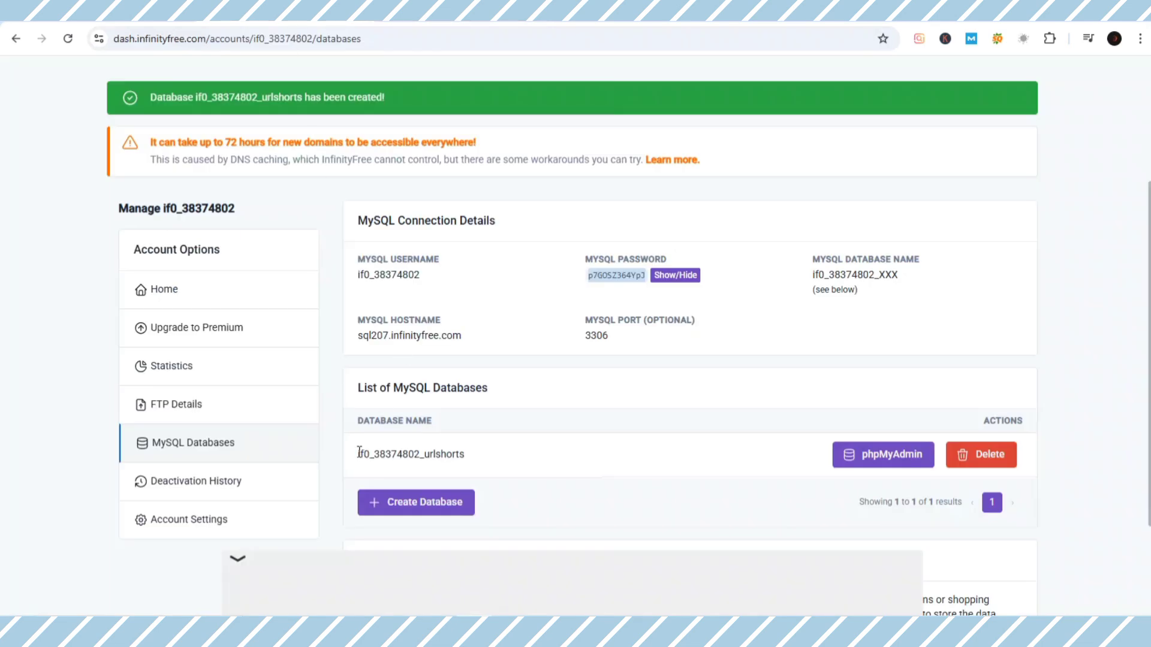
drag(358, 454, 466, 464)
key(ctrl+c)
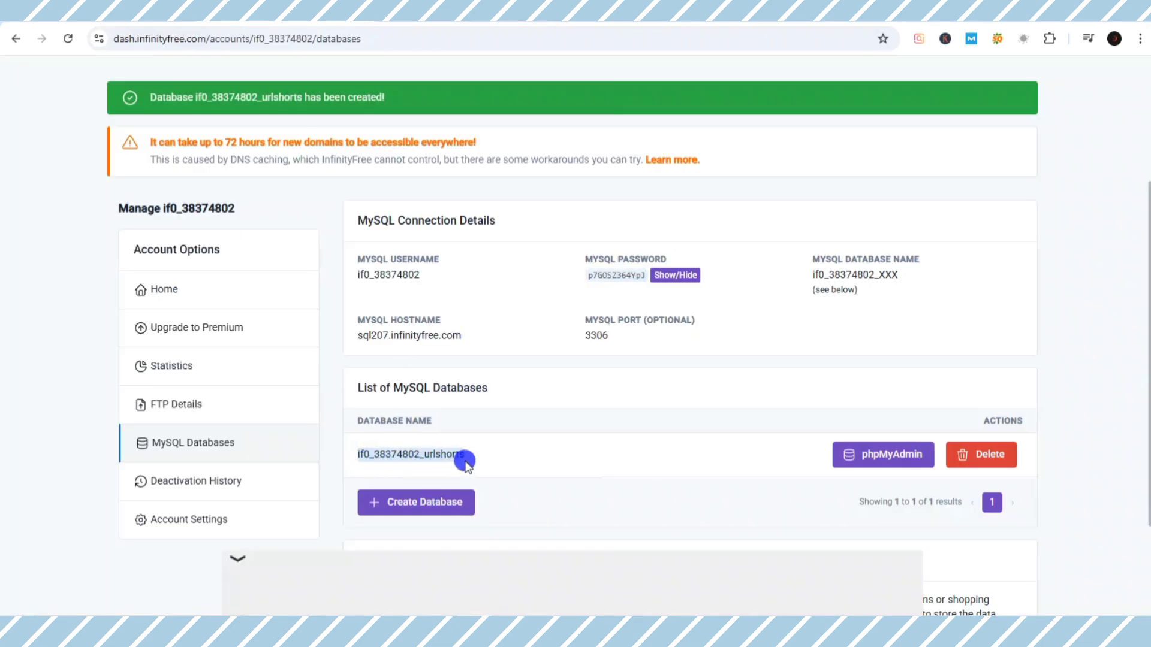
click(446, 12)
drag(108, 112, 226, 117)
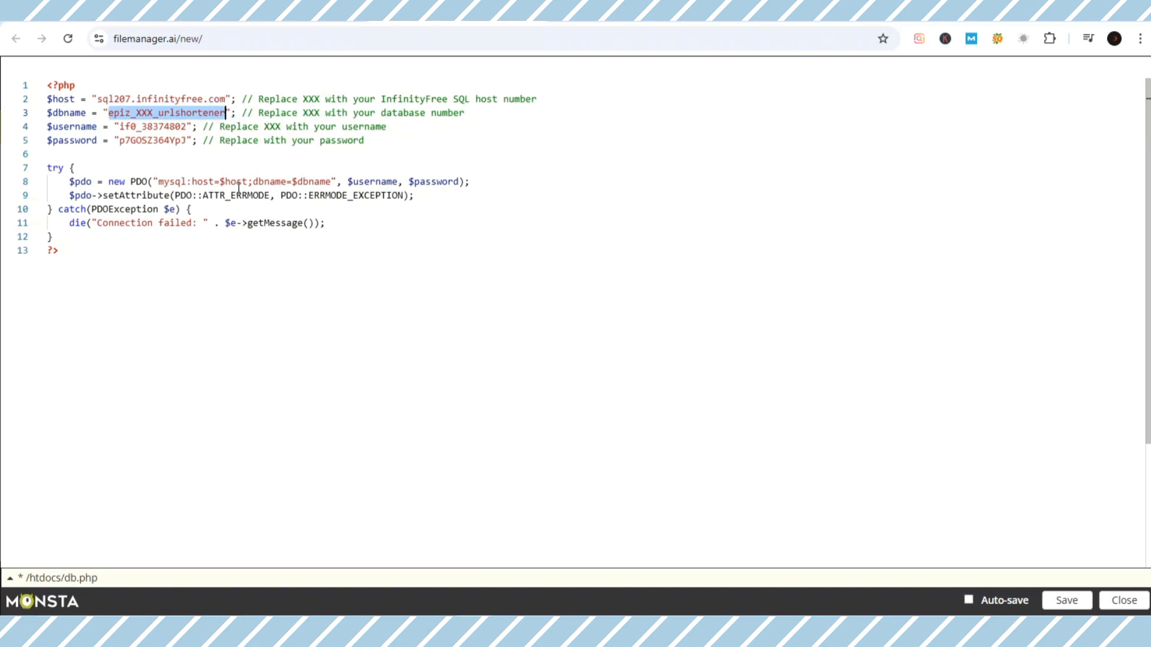
key(ctrl+v)
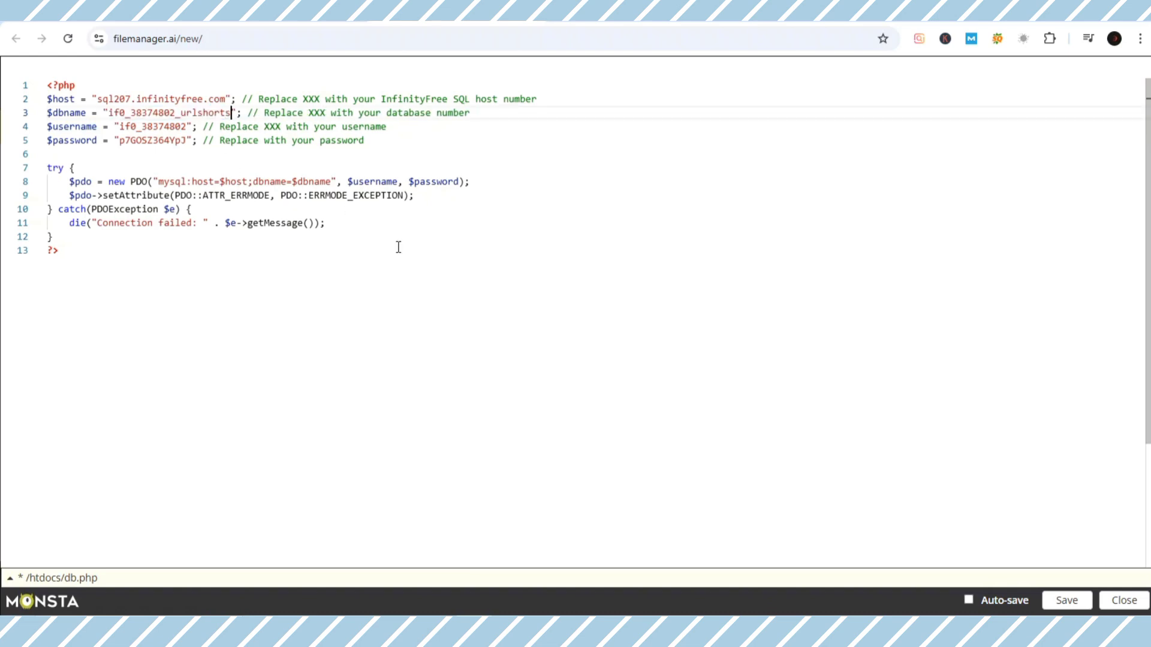
click(1066, 601)
- Return to the hosting account's MySQL Databases page and open the urlshorts database in phpMyAdmin
click(384, 11)
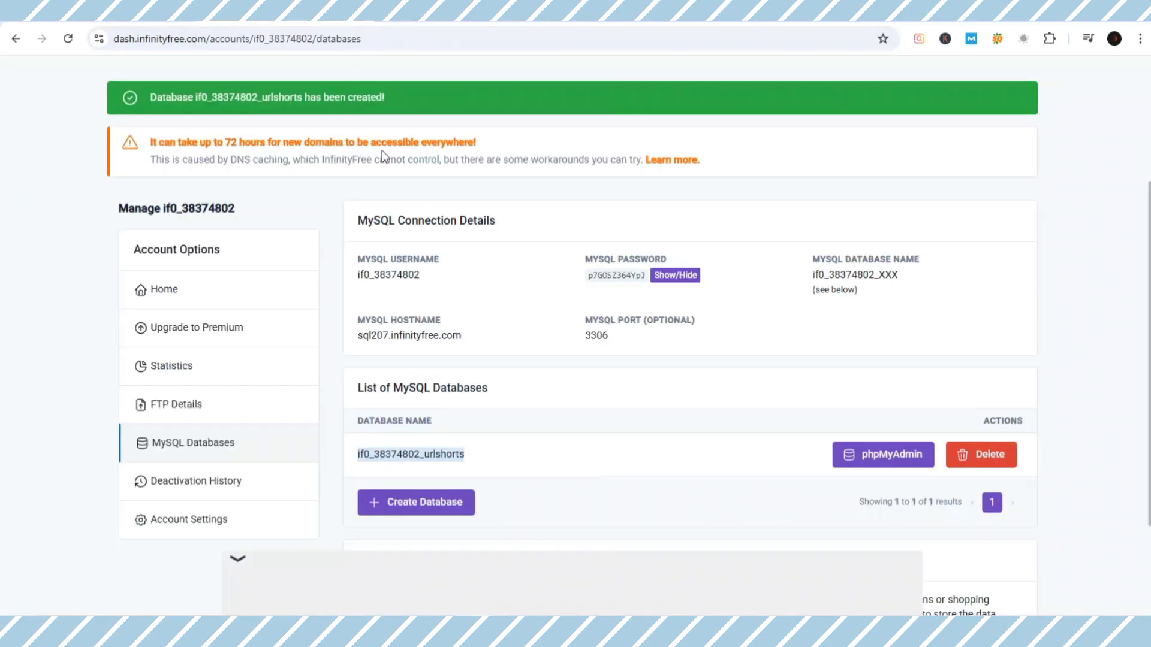
scroll(387, 212, up, 3)
scroll(388, 210, down, 4)
click(193, 204)
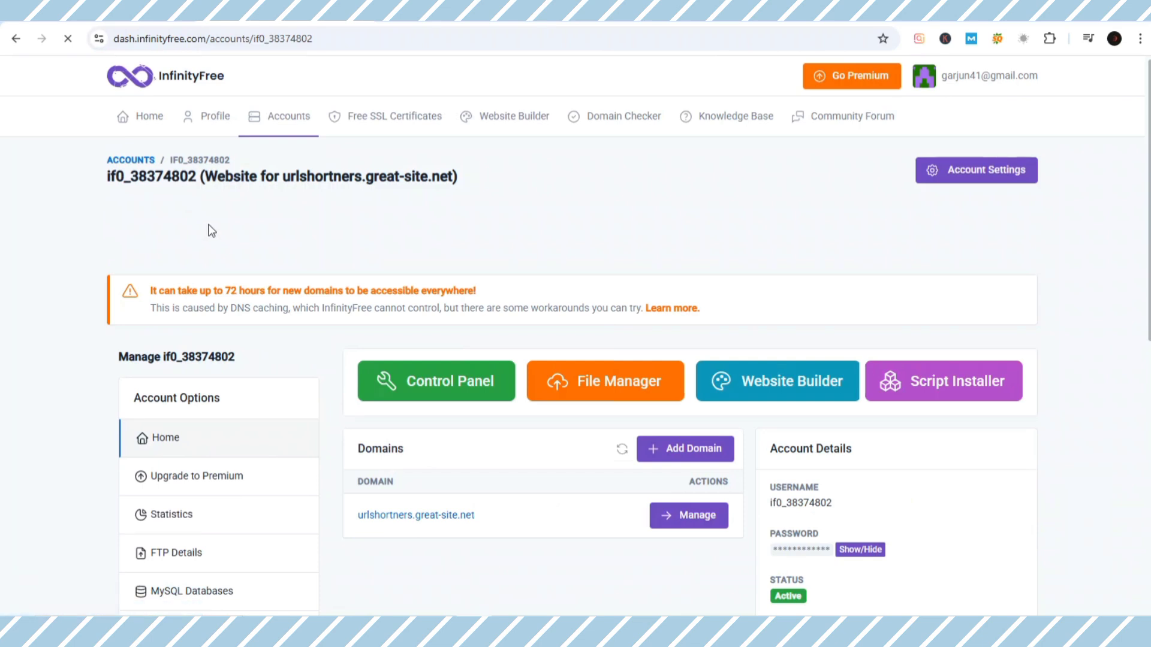
scroll(240, 258, down, 5)
click(185, 302)
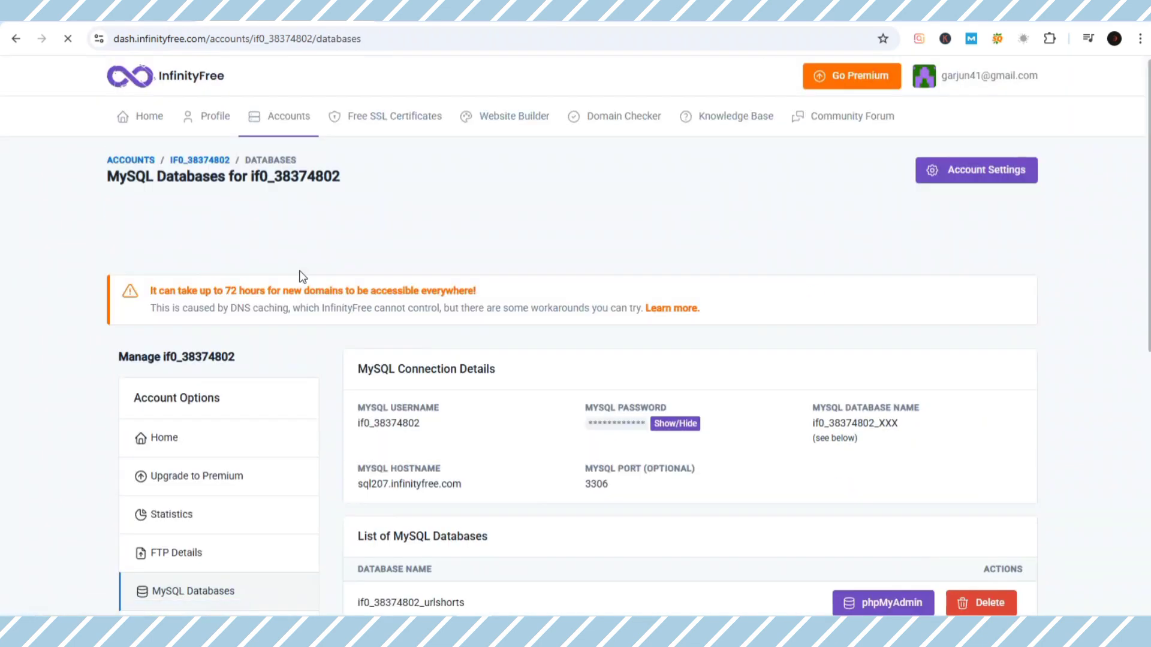
scroll(301, 277, down, 3)
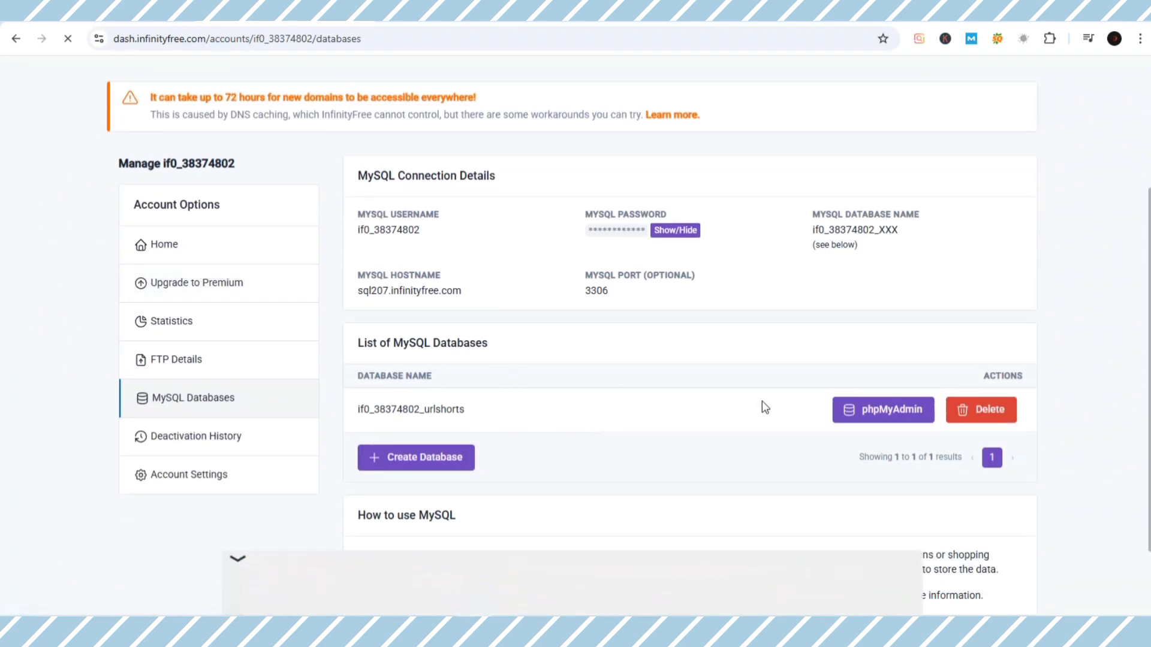
click(863, 411)
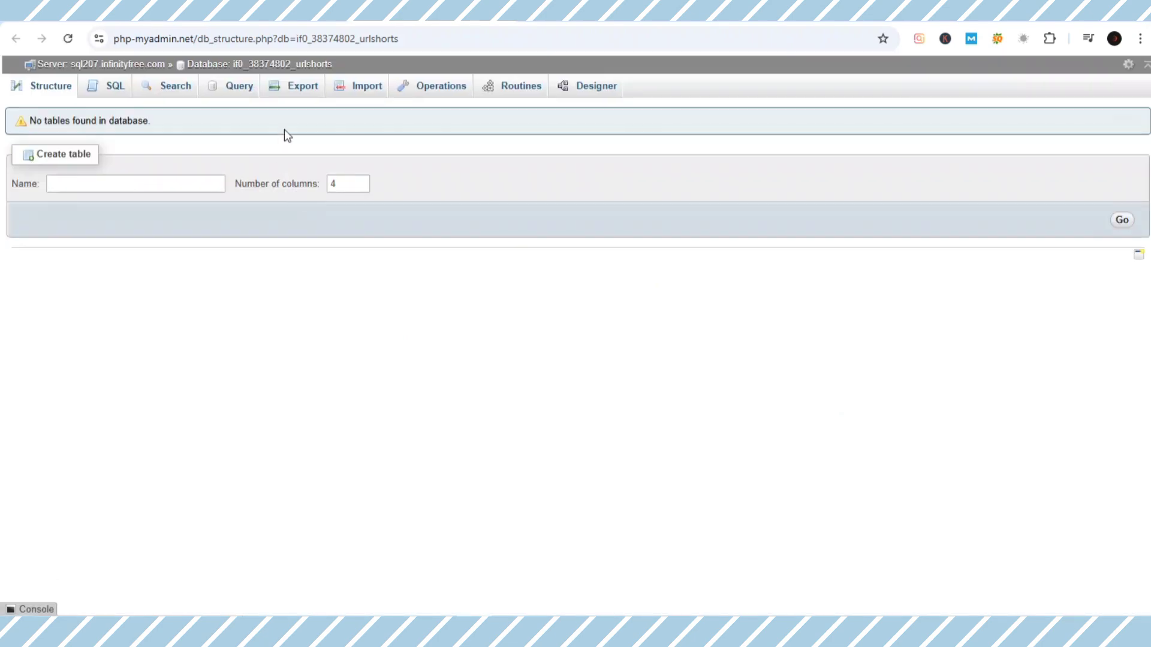
- Import db.sql from the url shortner folder into the urlshorts database, keeping the SQL format and default import options
click(349, 92)
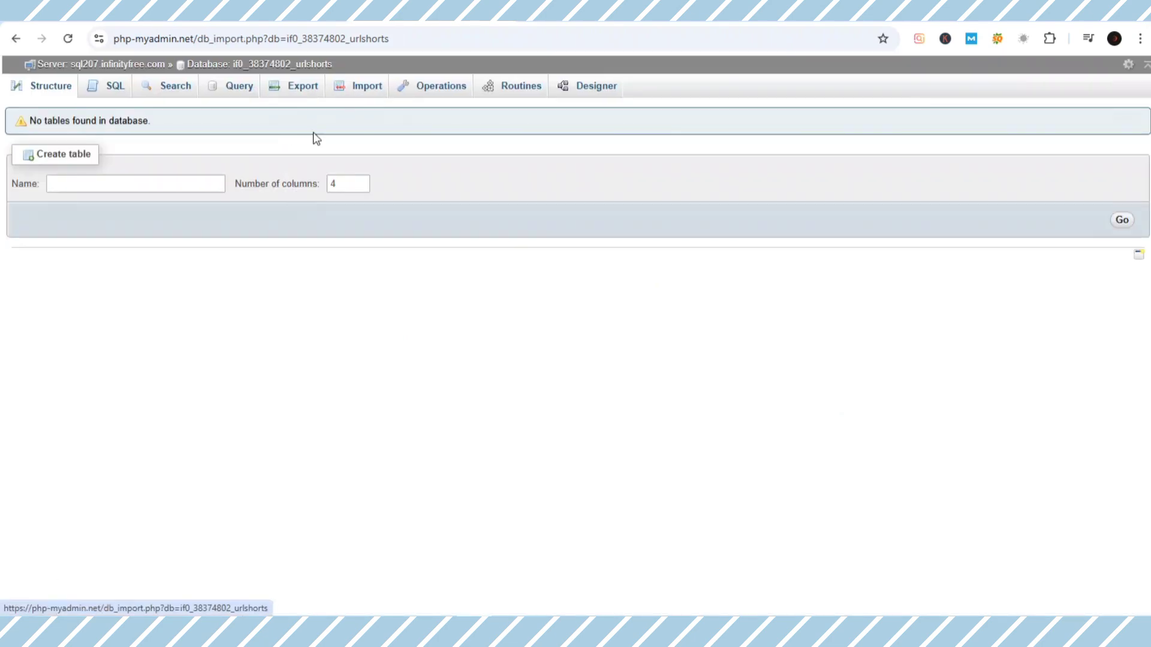
click(160, 231)
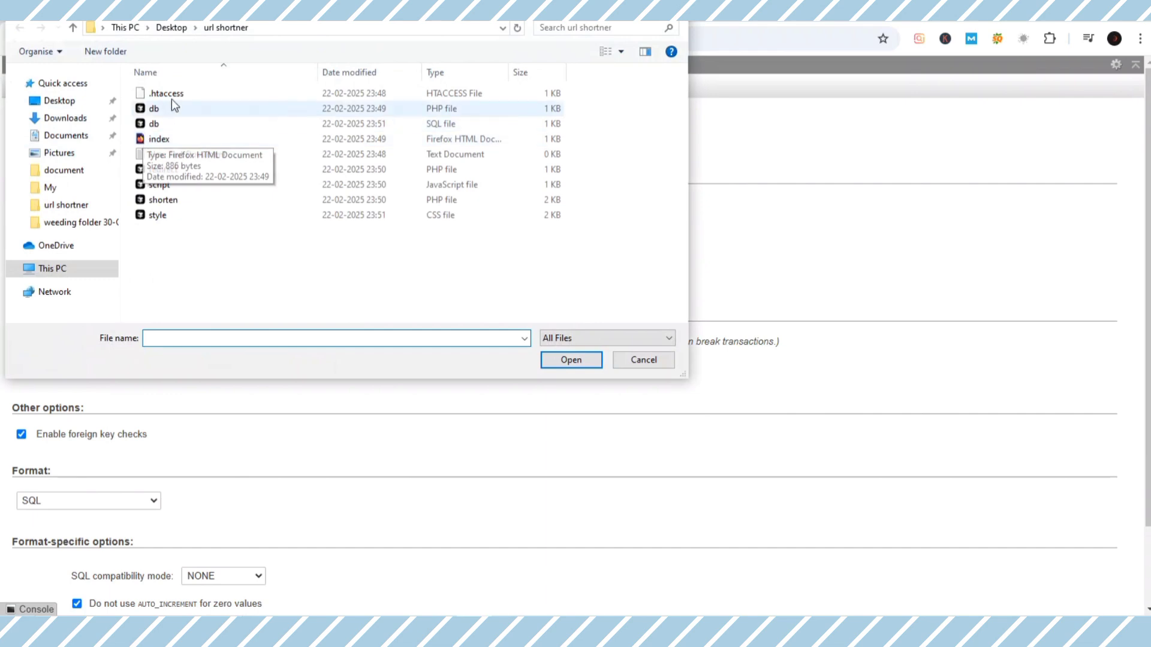
click(204, 120)
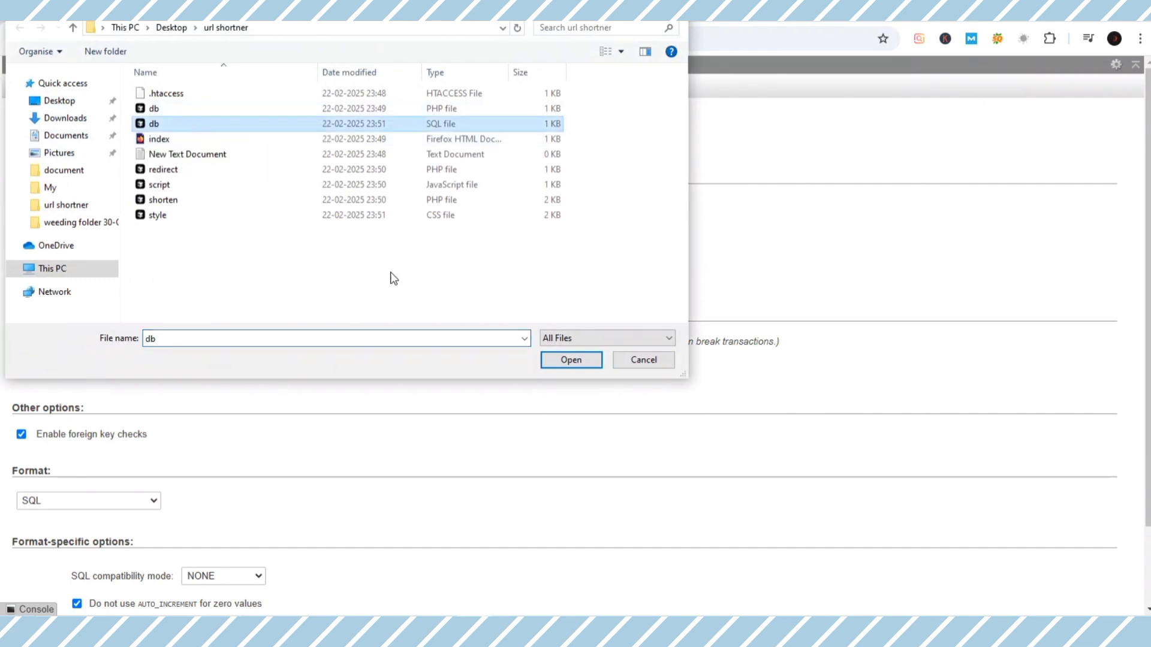
click(568, 360)
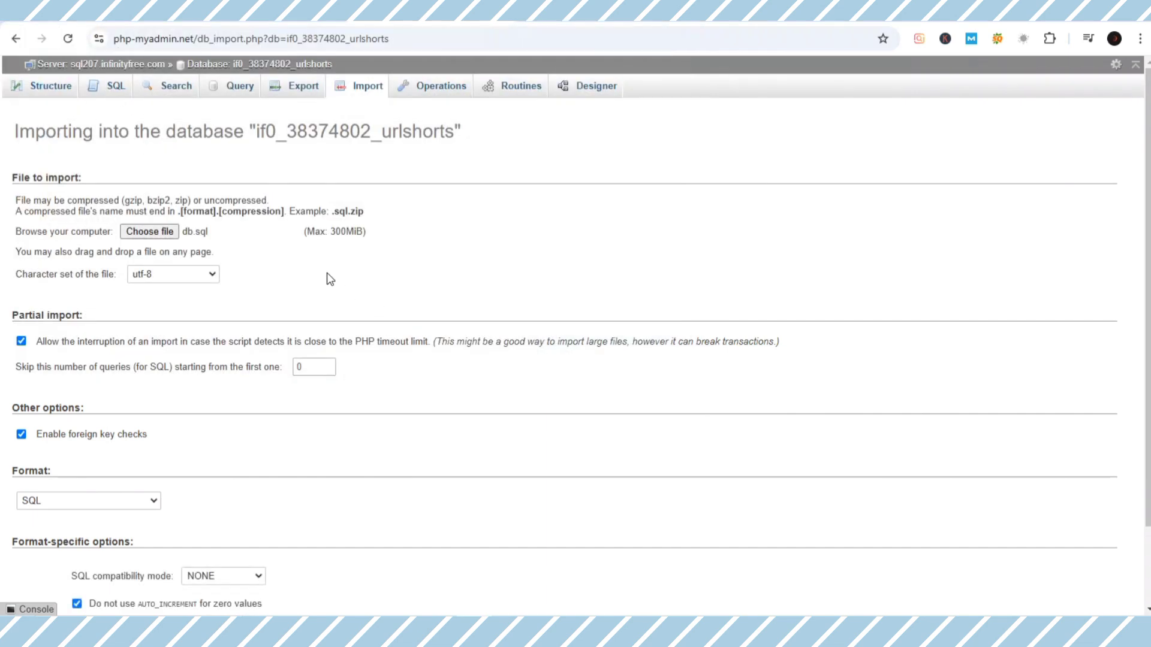
scroll(640, 448, down, 2)
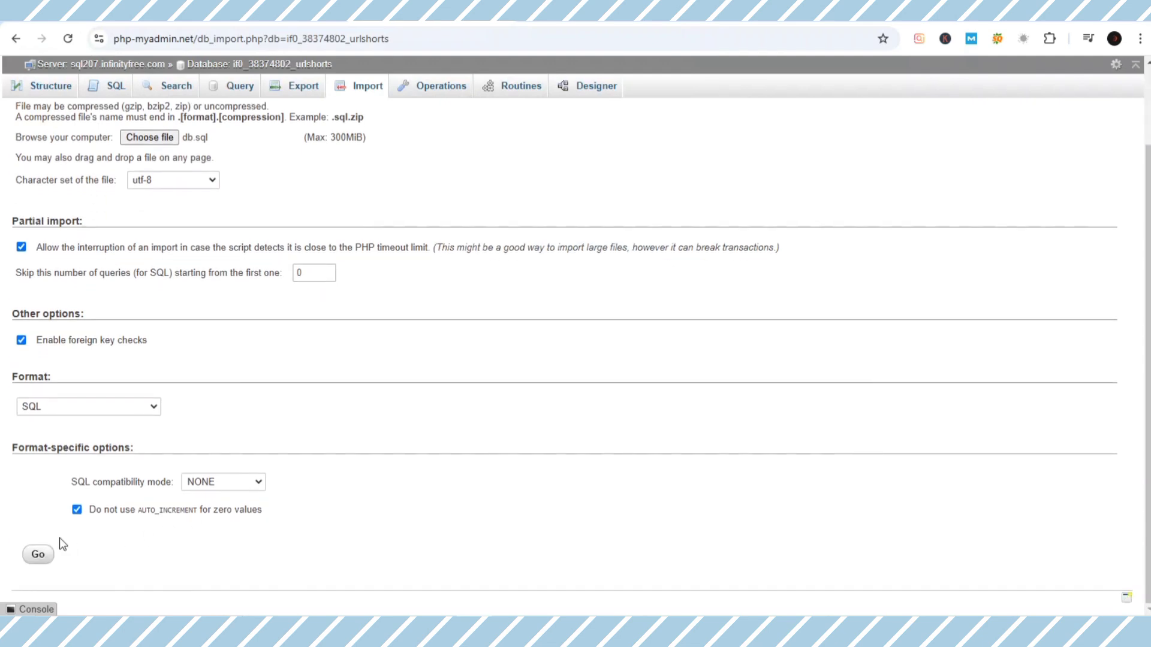
click(37, 553)
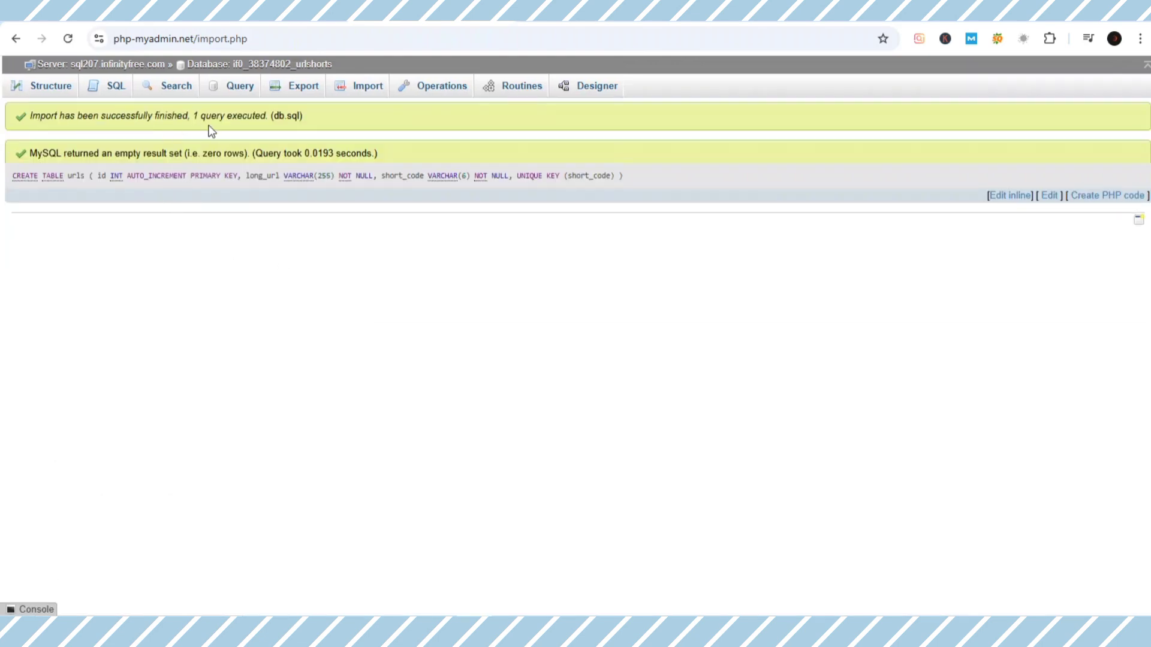
- Open the urlshorts database's structure view and select the urls table to check the import
click(45, 90)
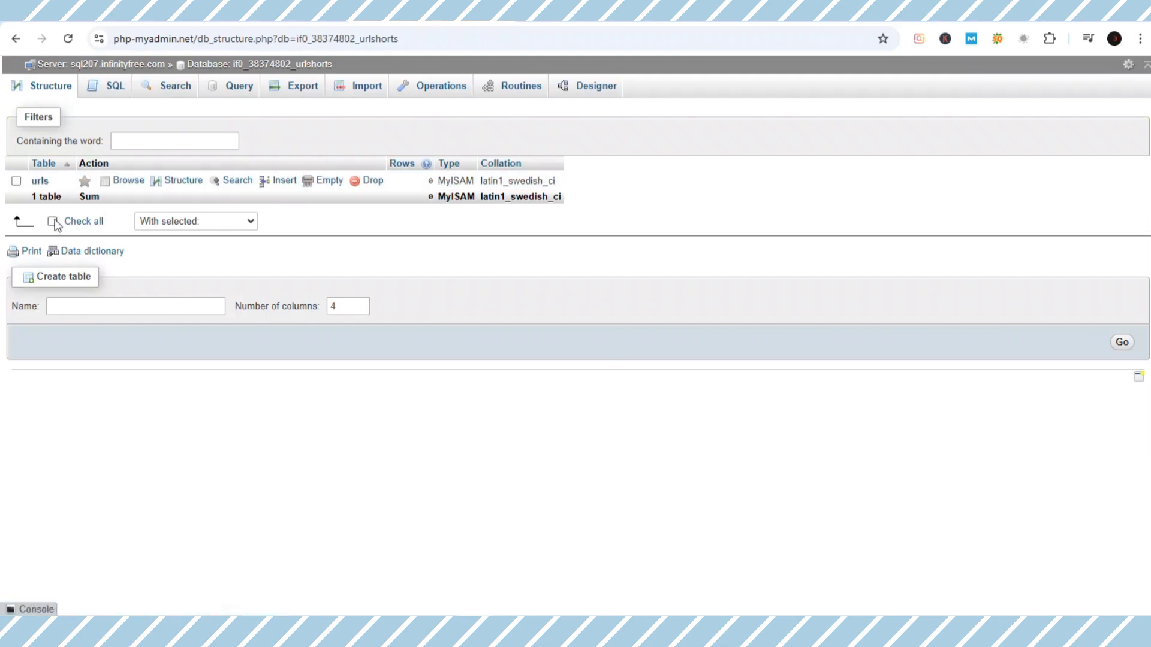
click(53, 221)
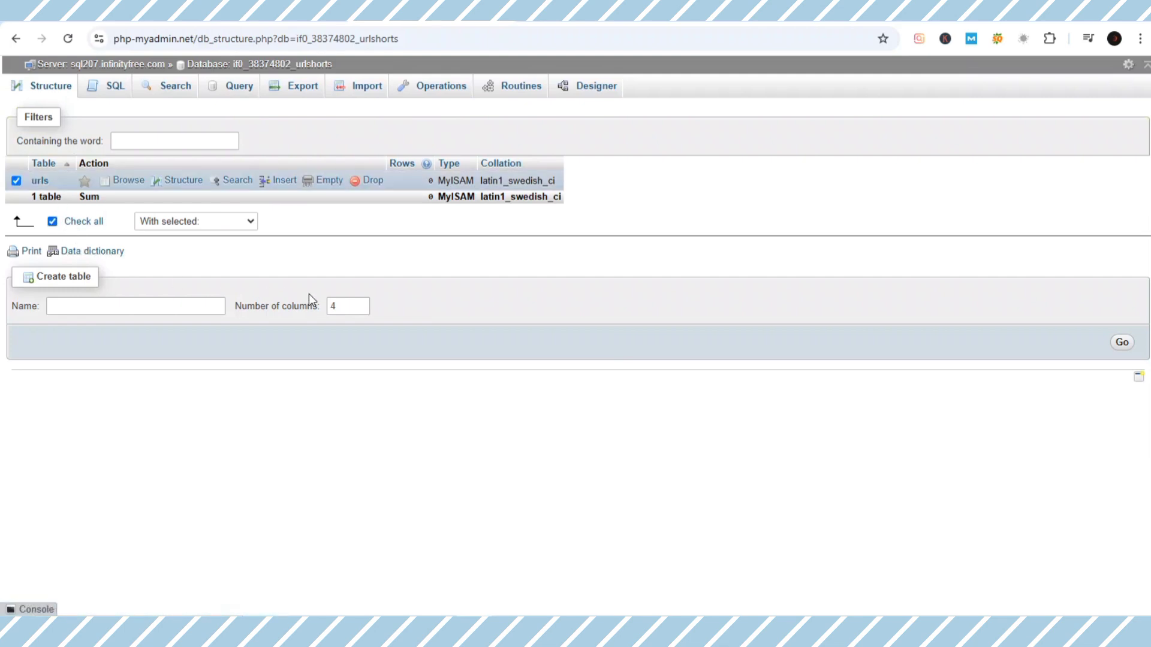
click(1121, 342)
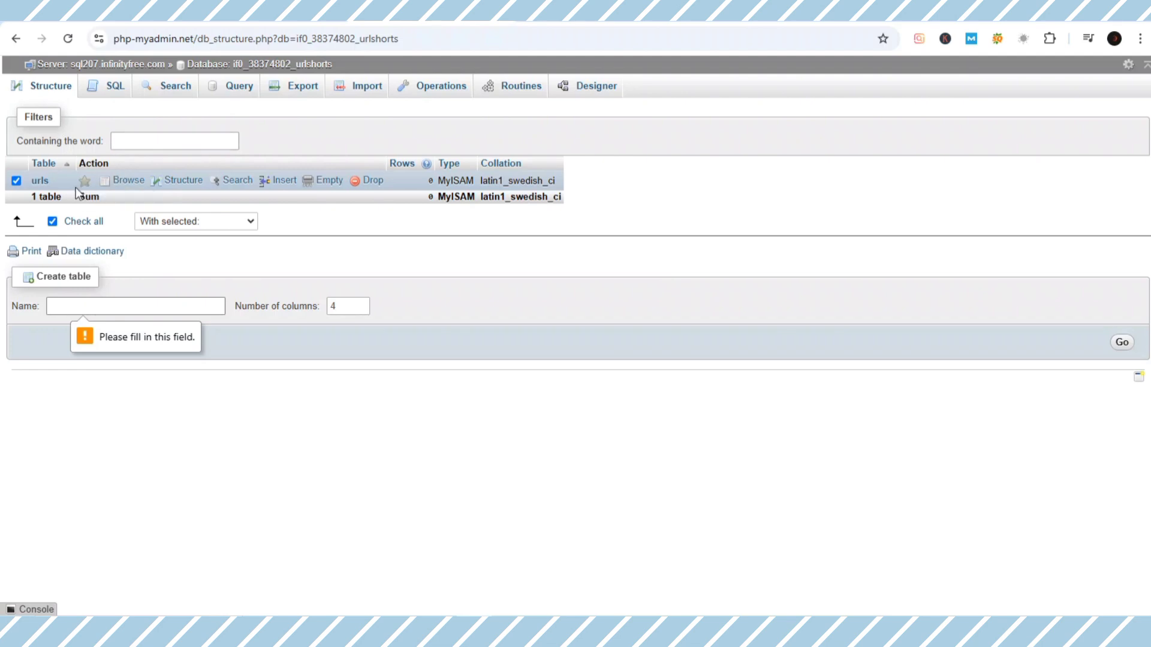
- Return to the InfinityFree account home, copy the domain urlshortners.great-site.net and load it in a new browser tab
click(256, 23)
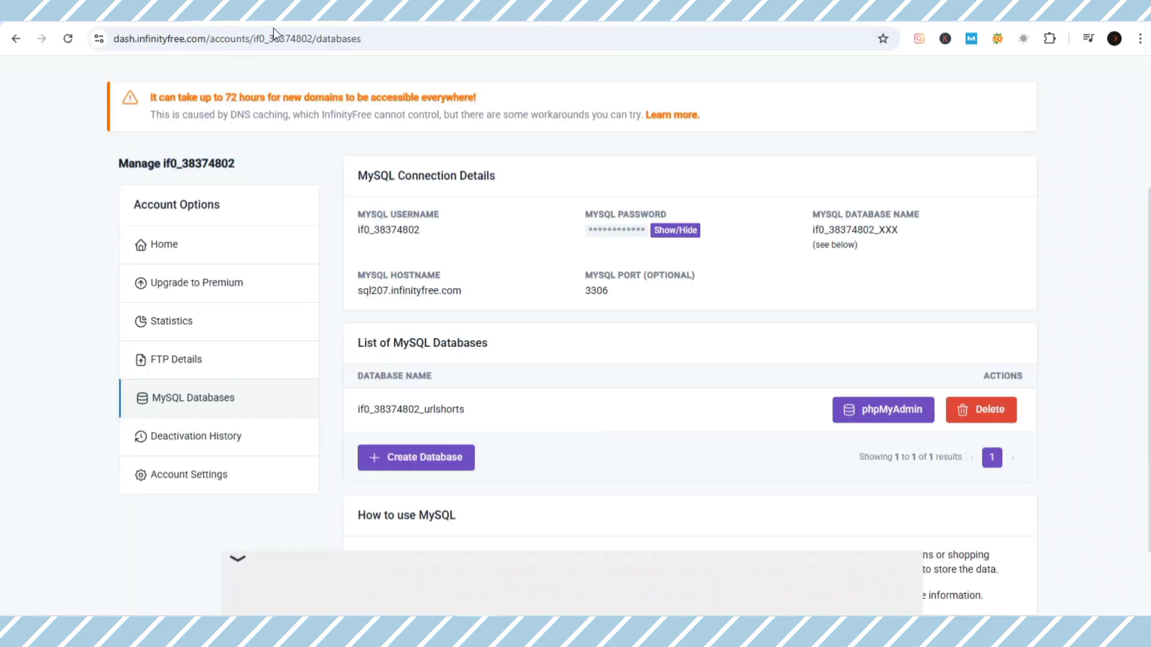
click(181, 239)
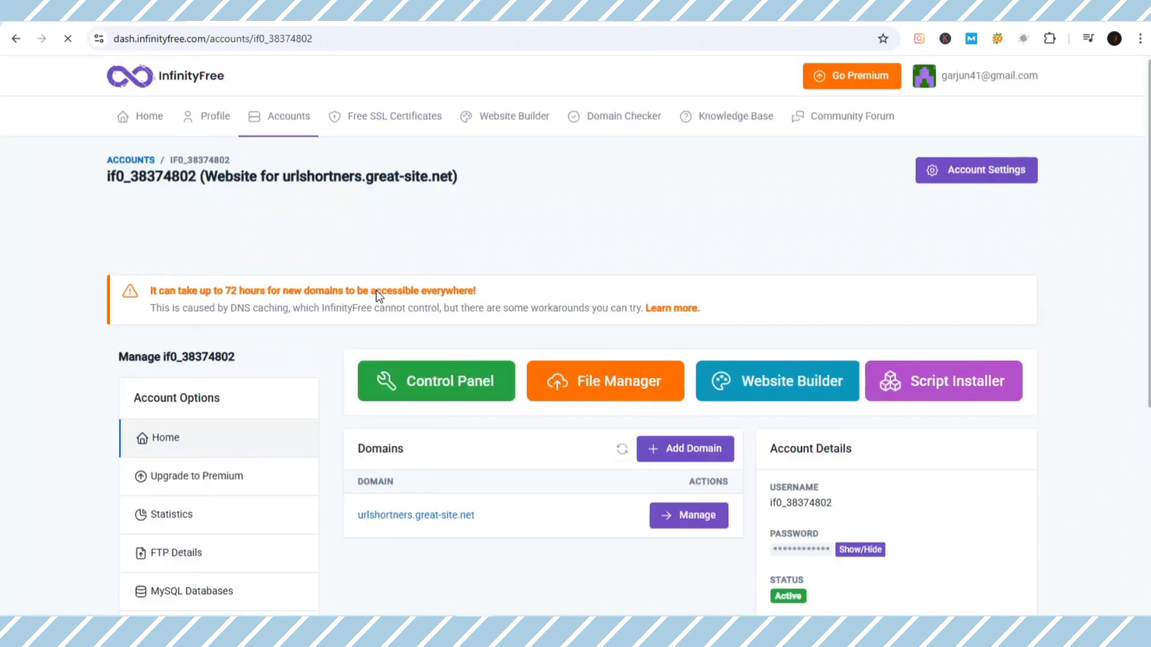
scroll(376, 290, down, 2)
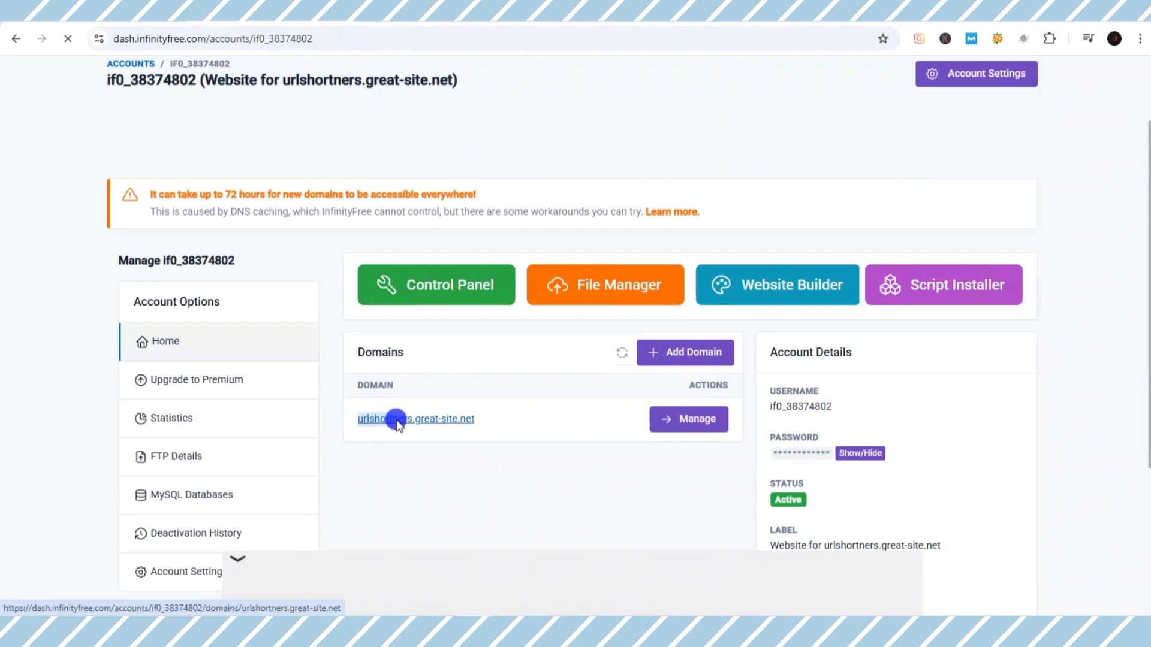
drag(445, 423, 491, 424)
key(ctrl+c)
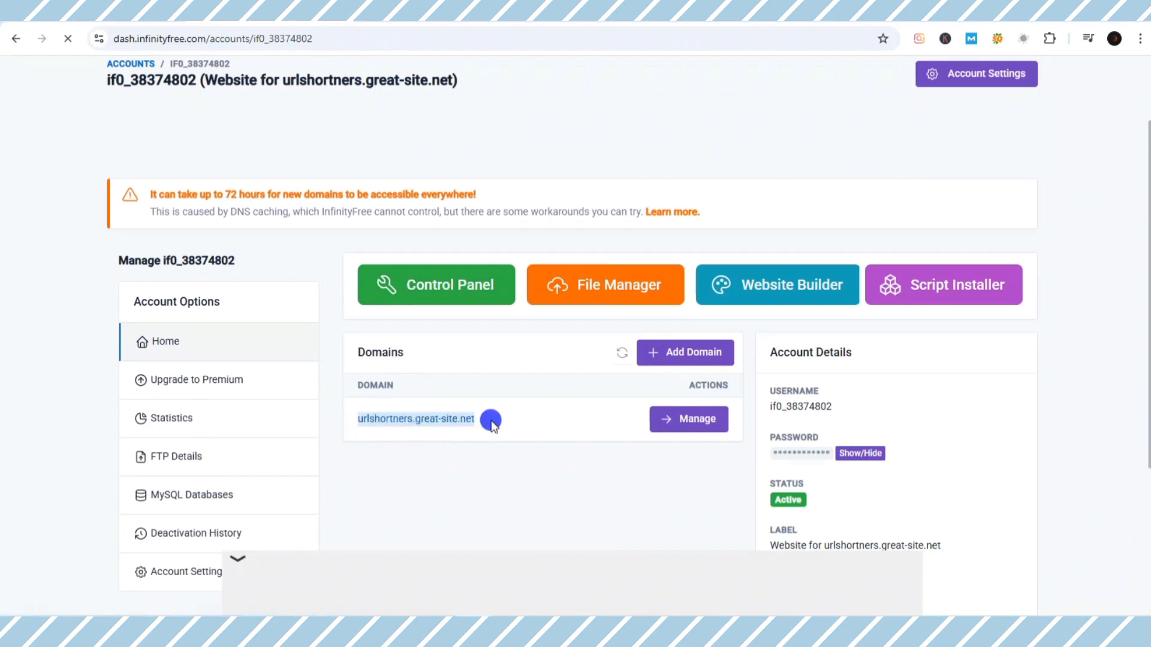
click(1005, 18)
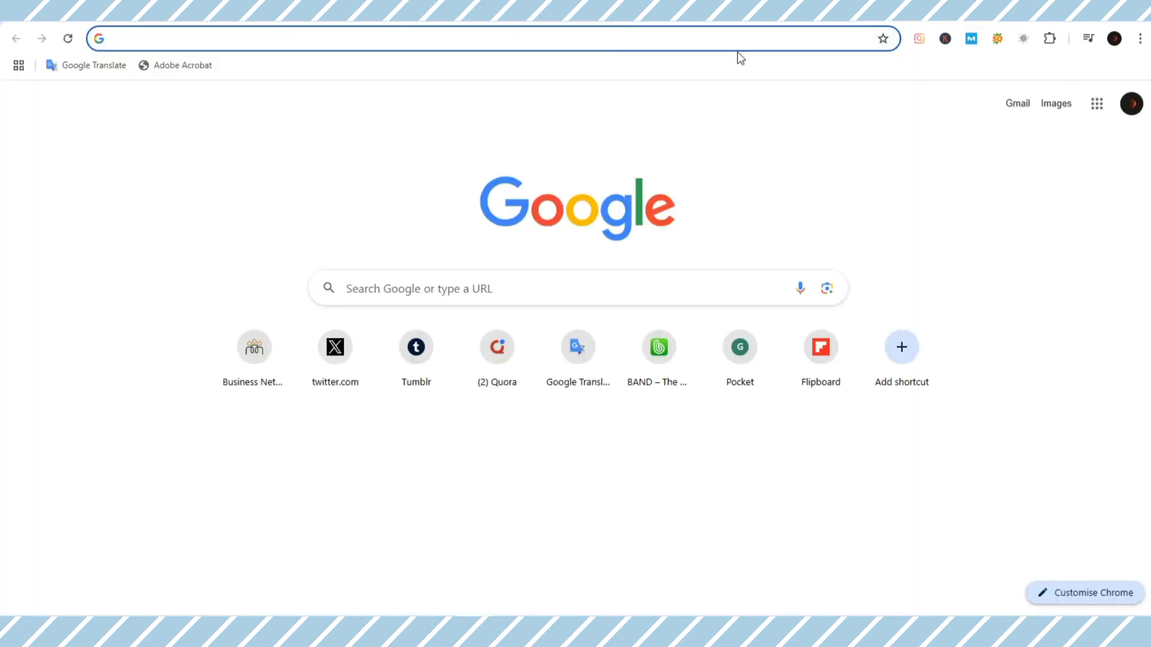
key(ctrl+v)
key(Return)
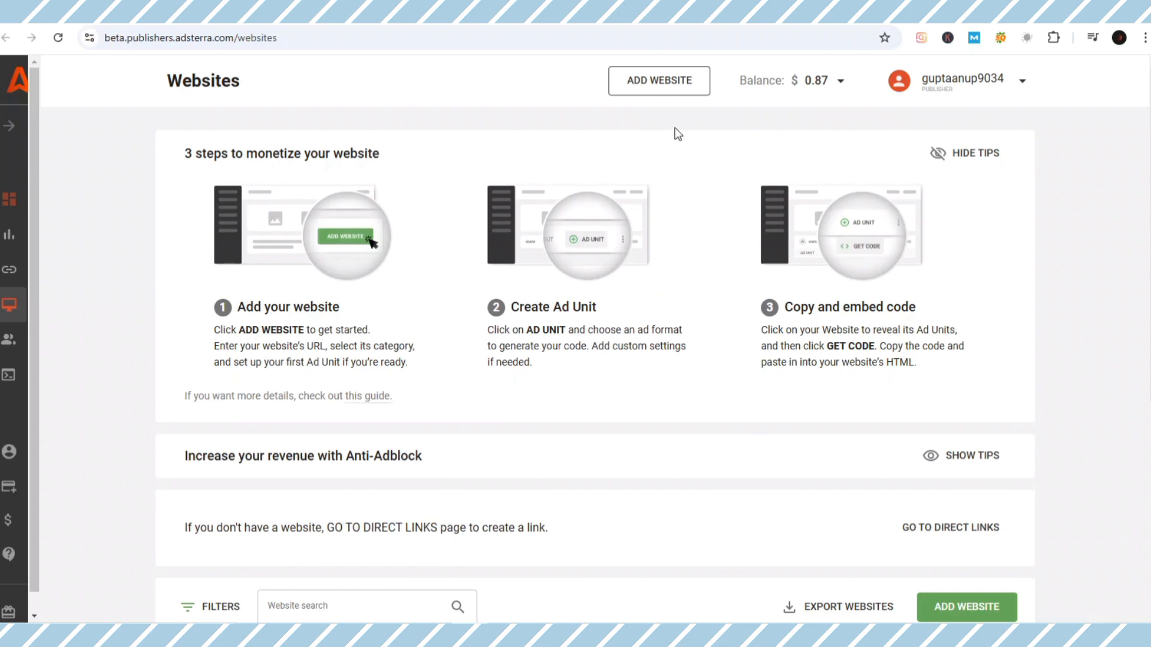
click(660, 83)
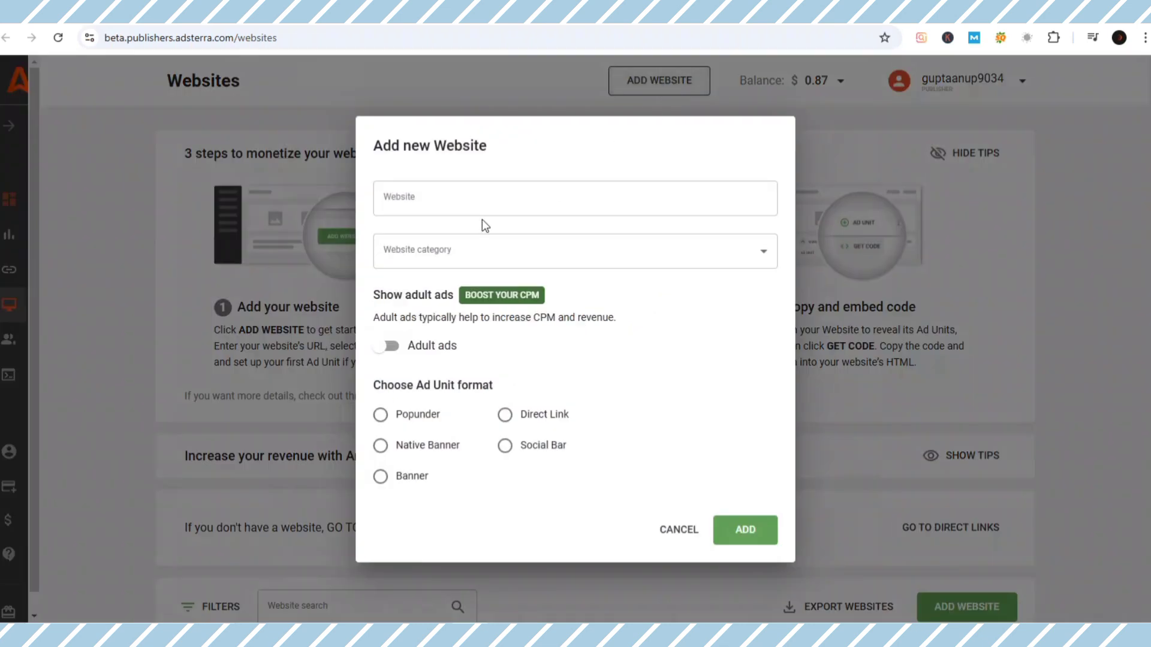
click(482, 199)
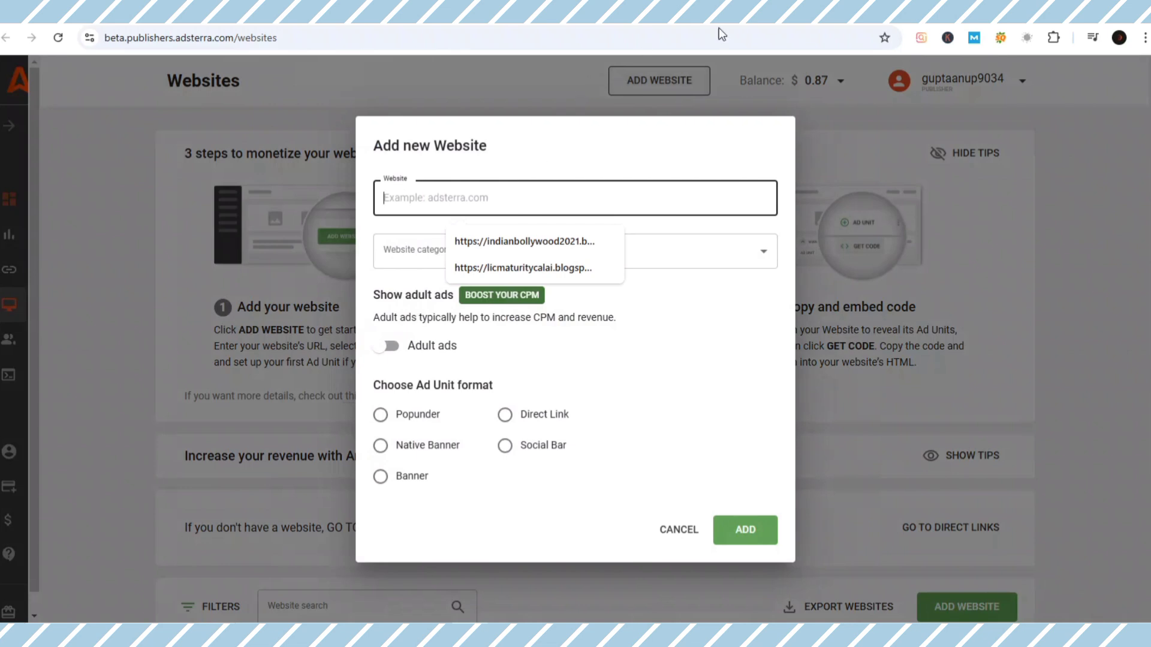
click(401, 250)
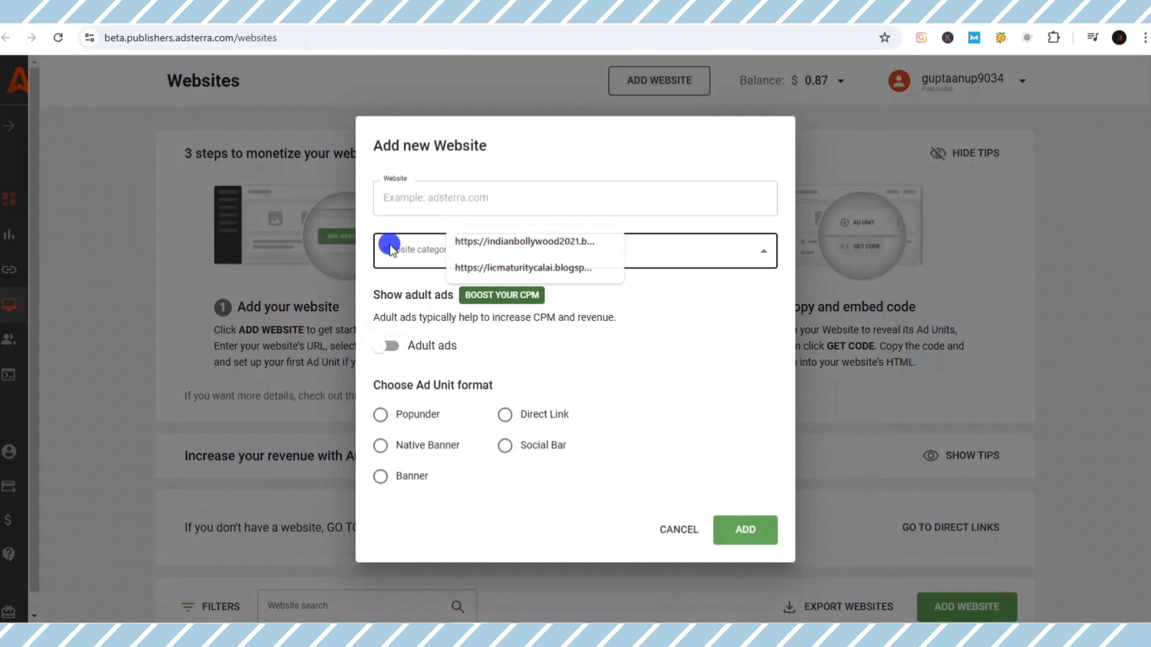
click(515, 151)
click(661, 527)
- Copy the embed code of the Banner 300x250 ad unit for licmaturitycalai.blogspot.com from the Adsterra website list
scroll(637, 358, down, 6)
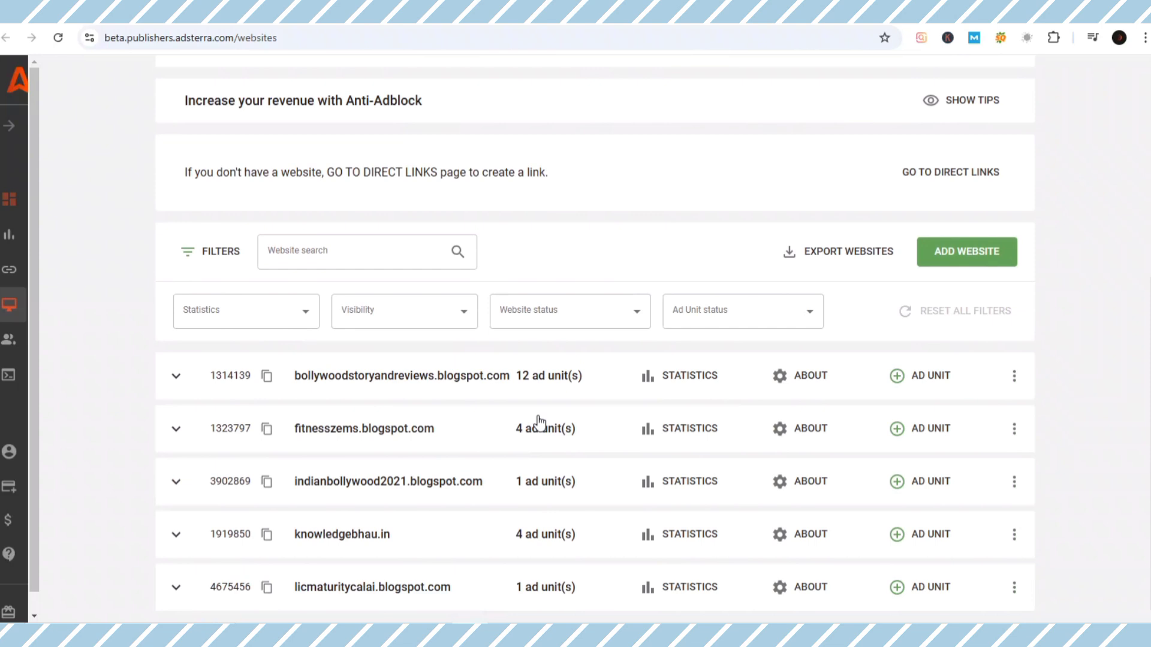
click(547, 587)
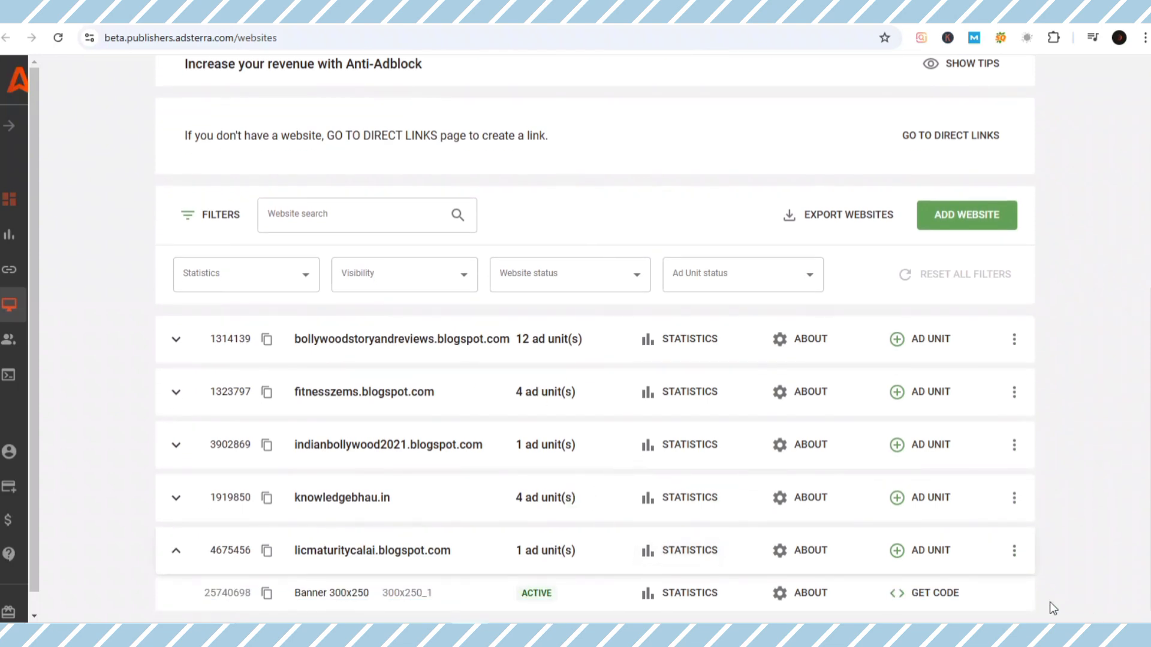
click(935, 593)
click(808, 478)
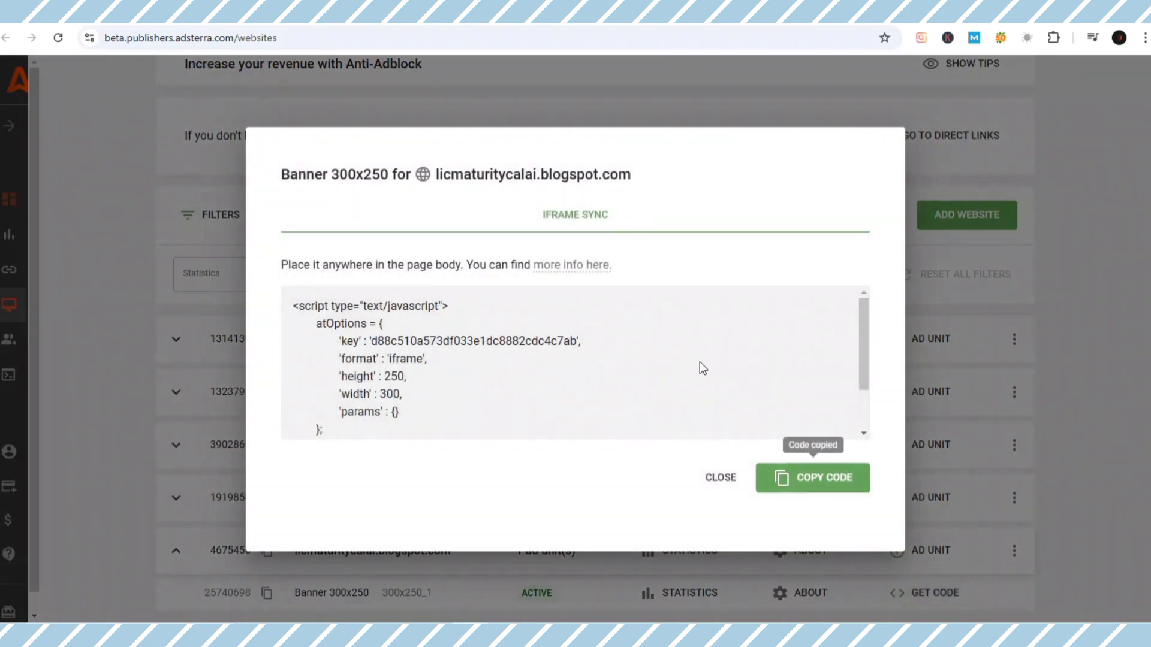
click(716, 477)
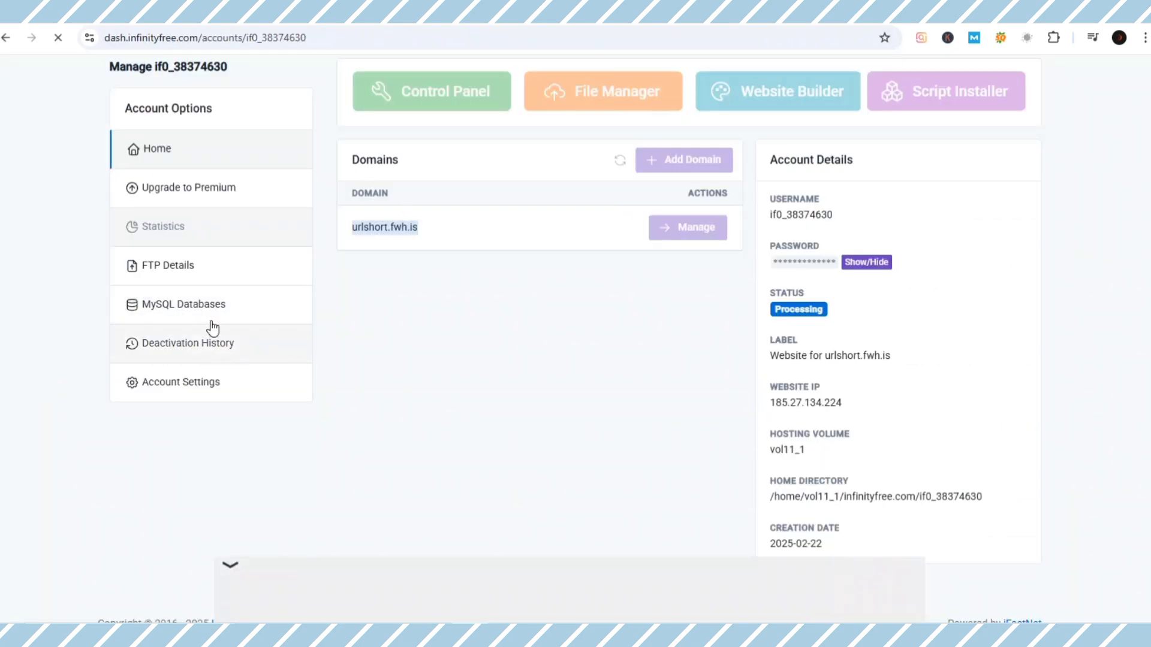
- Switch to the InfinityFree account for urlshort.fwh.is and open index.html in its htdocs folder for editing
scroll(308, 258, down, 3)
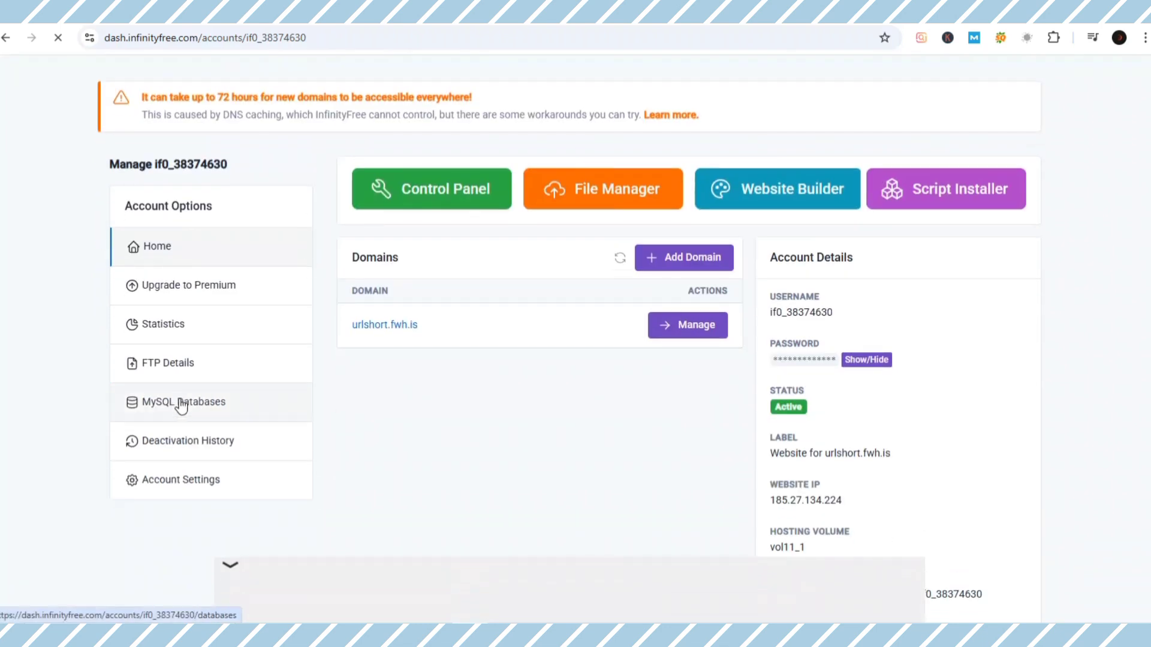
click(581, 183)
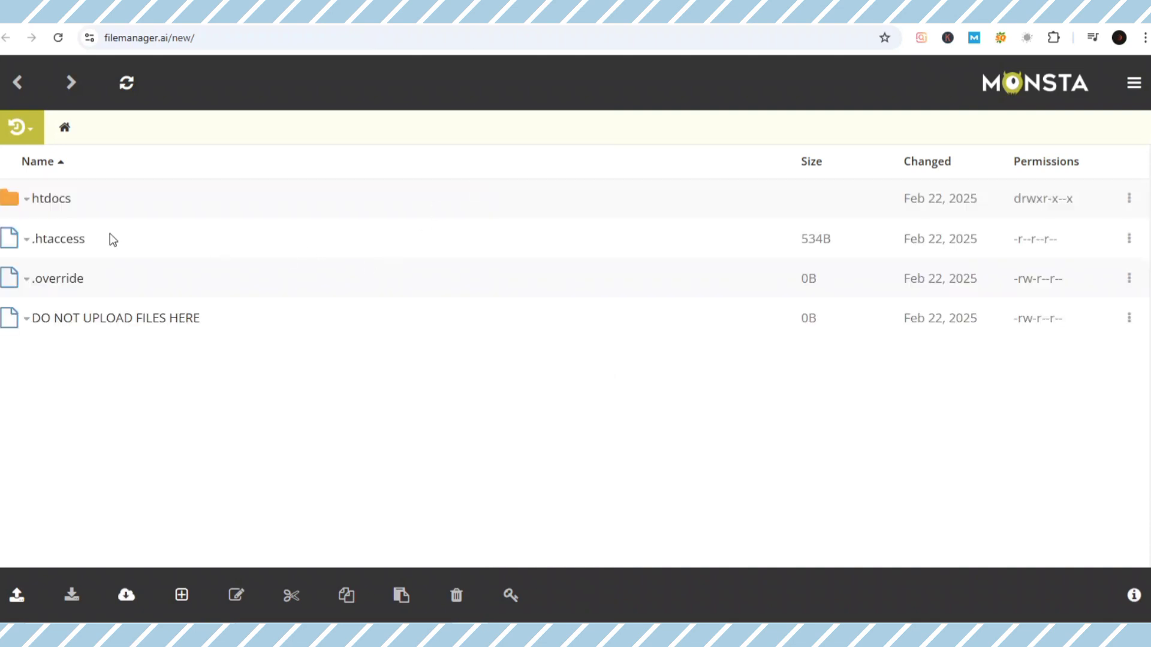
click(64, 200)
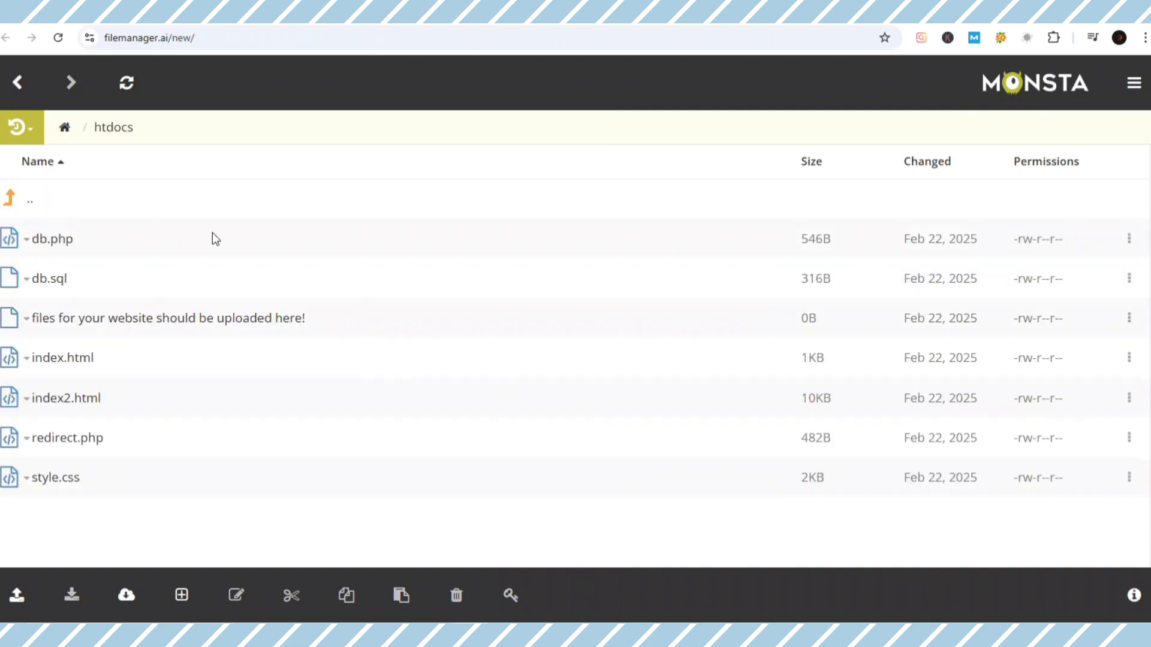
click(54, 359)
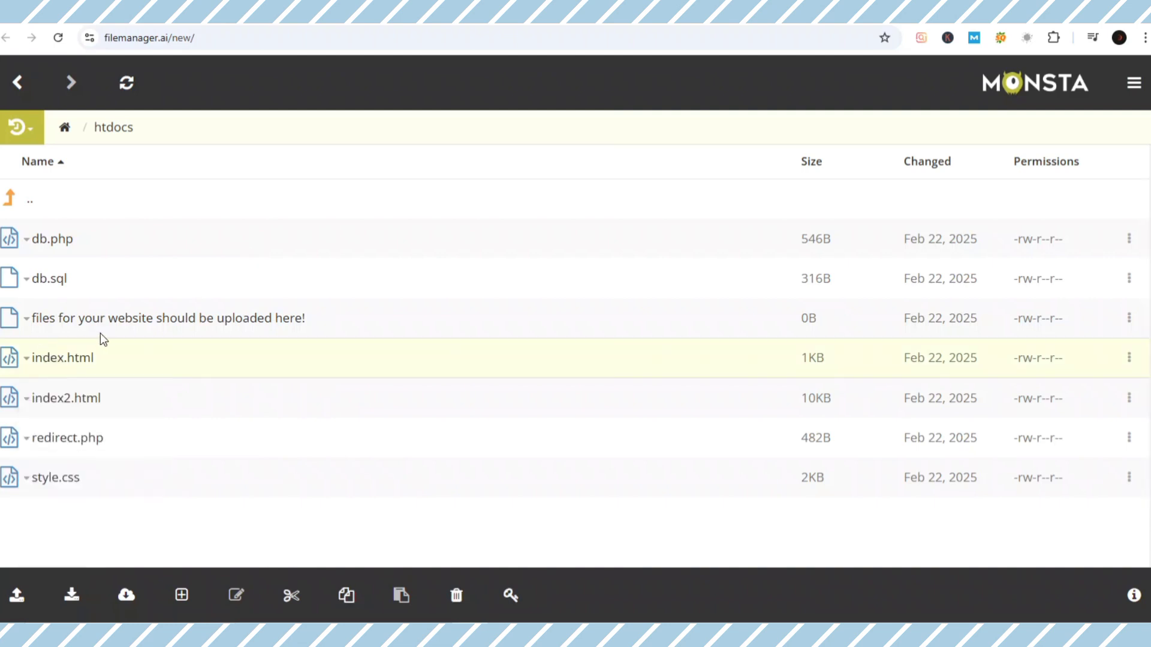
right_click(50, 369)
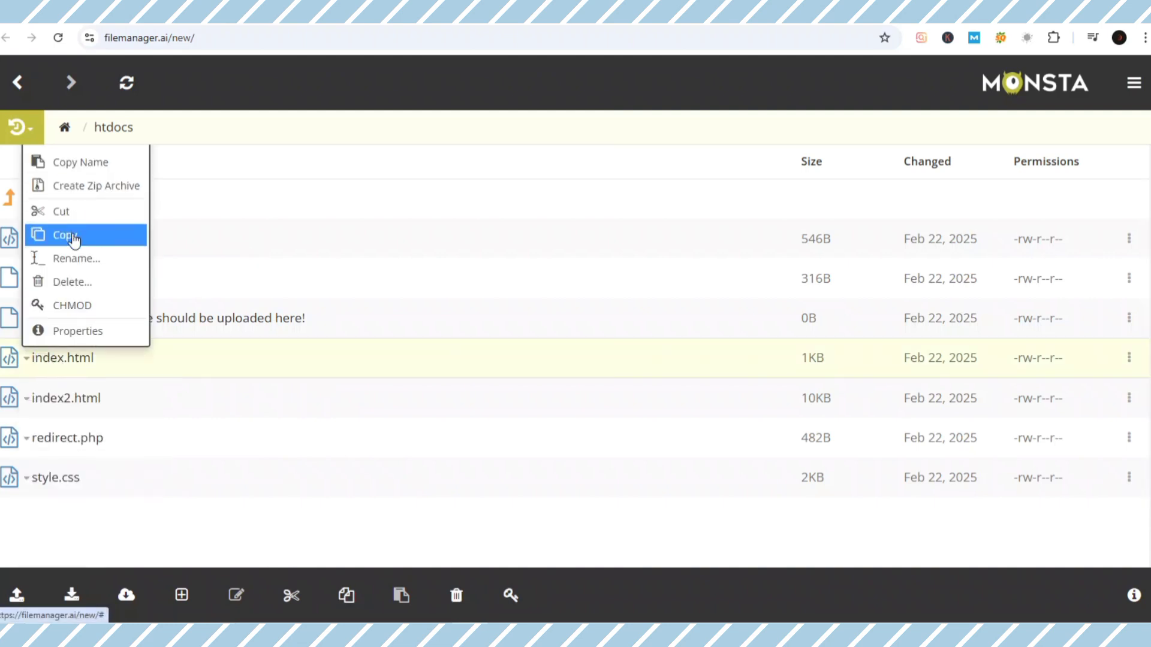
click(65, 359)
right_click(80, 369)
click(60, 383)
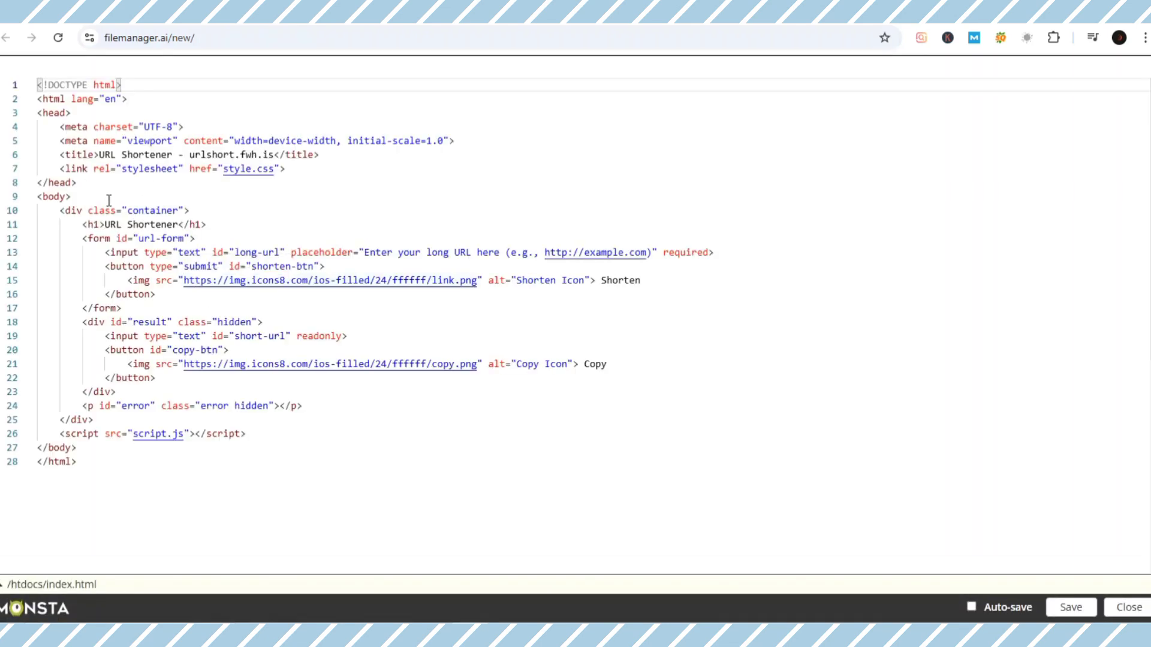
- Paste the banner ad code on a new line inside the container div, above the URL Shortener heading, and save index.html
click(186, 209)
click(197, 207)
key(Return)
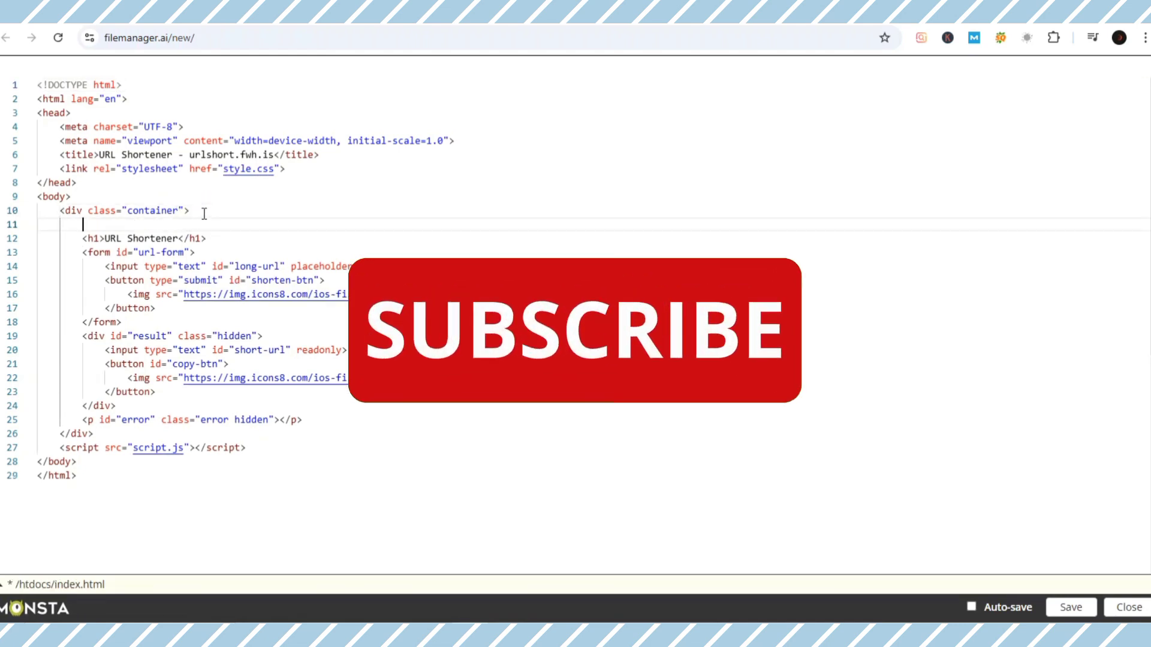
key(ctrl+v)
scroll(575, 324, down, 2)
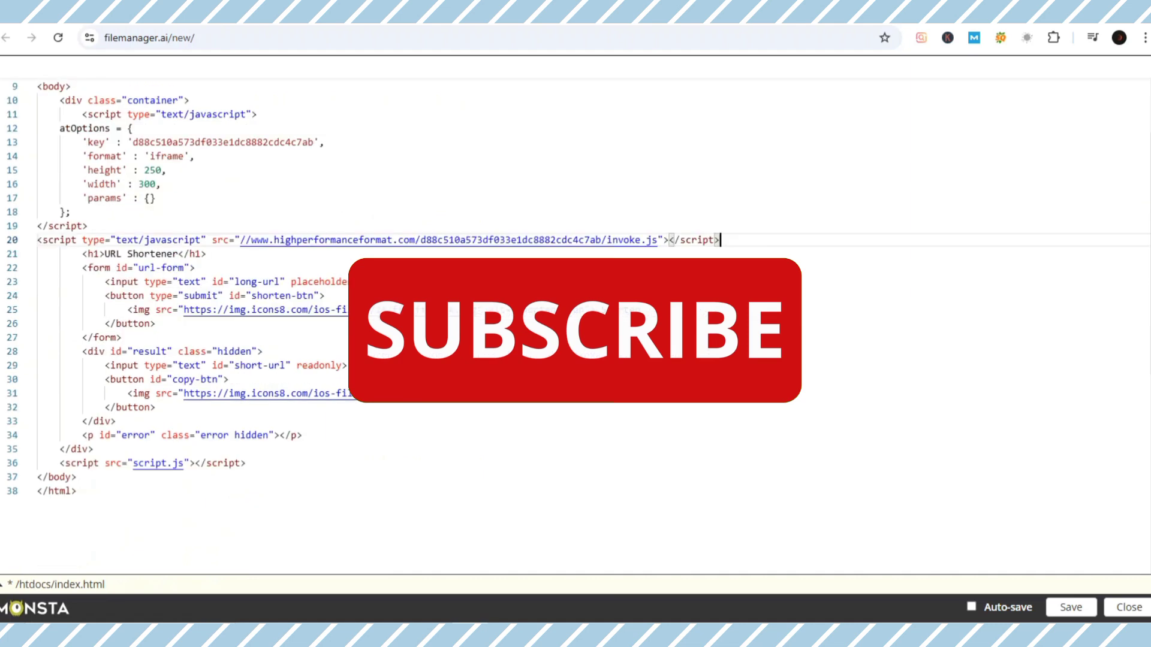
click(1071, 607)
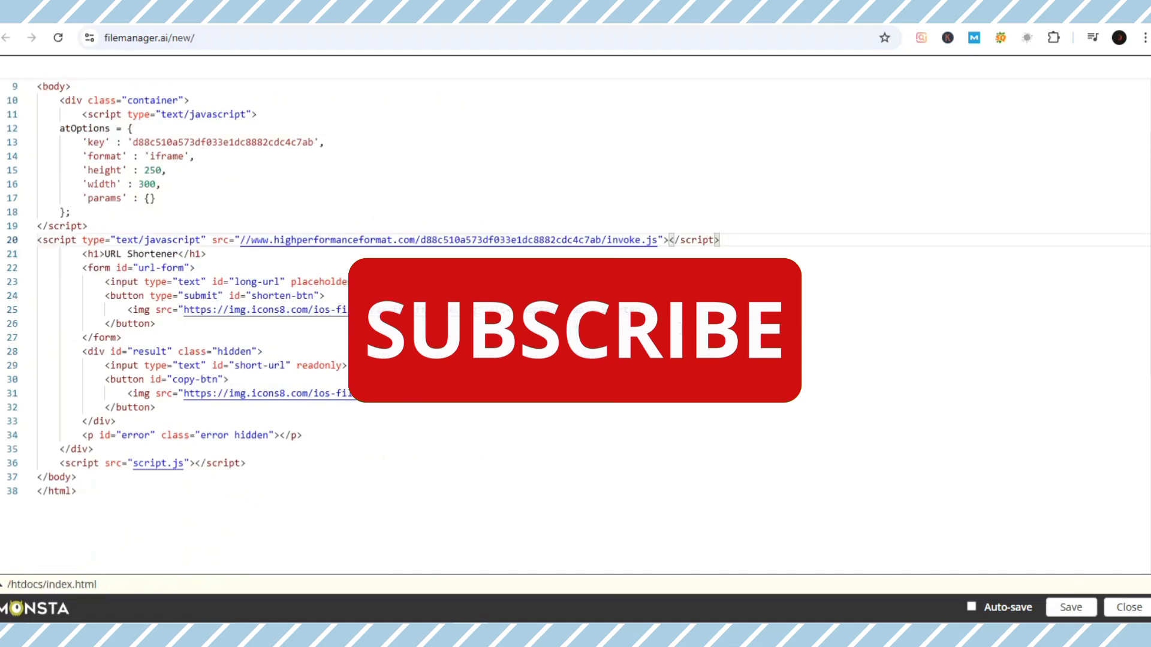
- Switch to the live urlshort.fwh.is page and reload it to check the banner ad
scroll(575, 318, up, 1)
scroll(356, 126, up, 2)
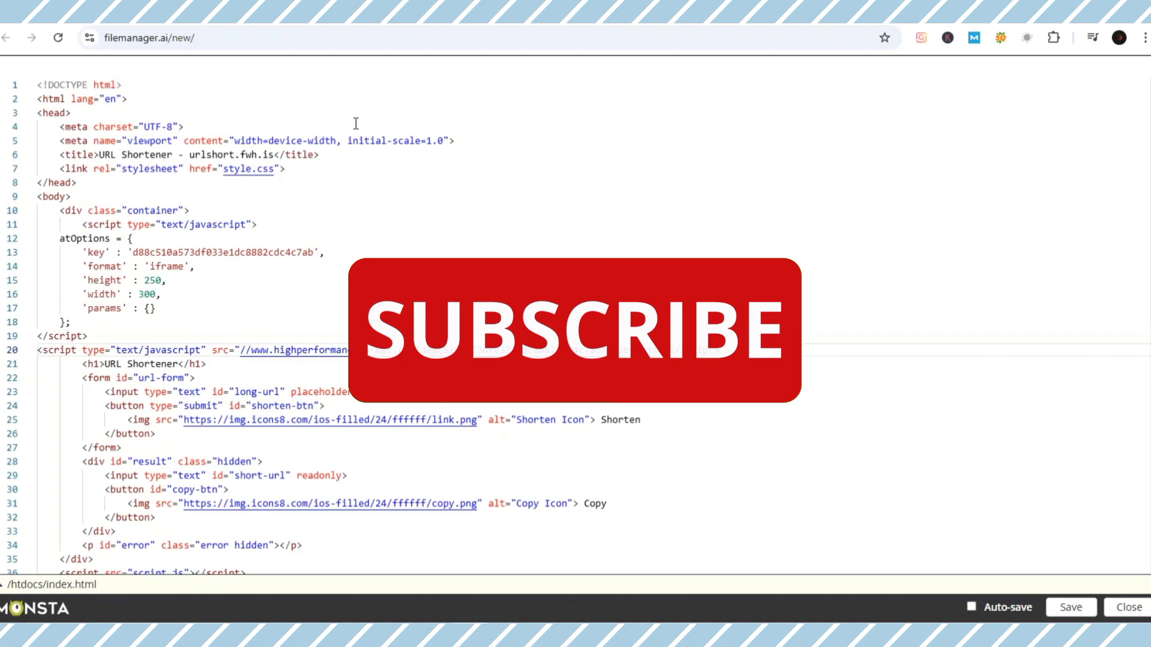
click(840, 12)
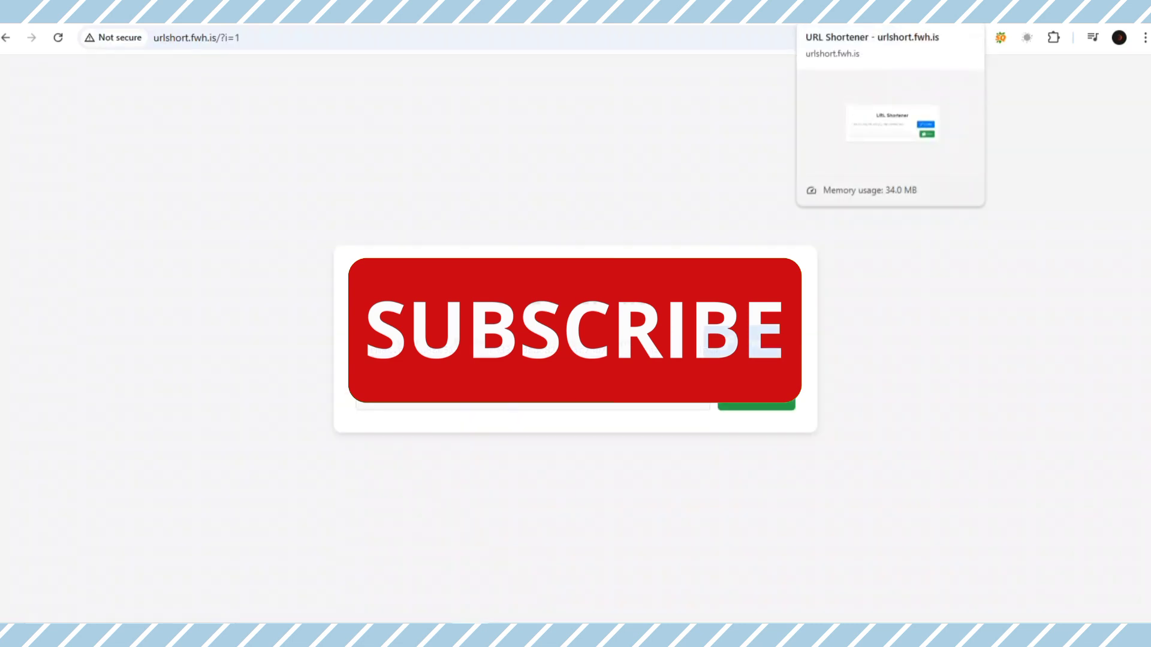
click(57, 38)
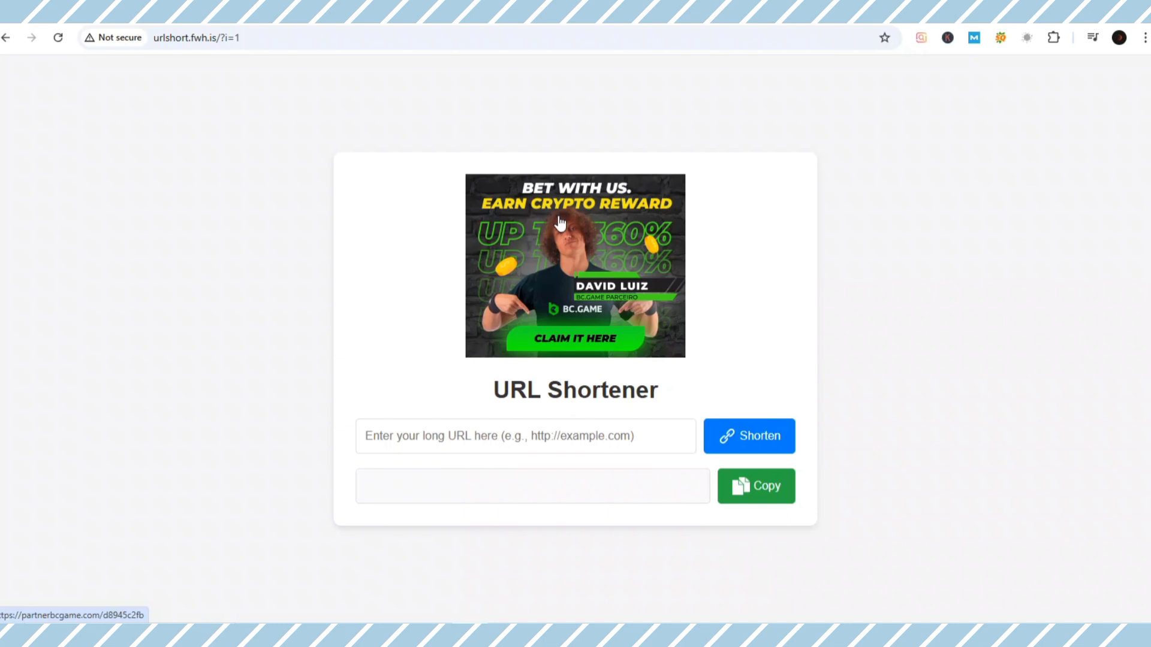
click(809, 10)
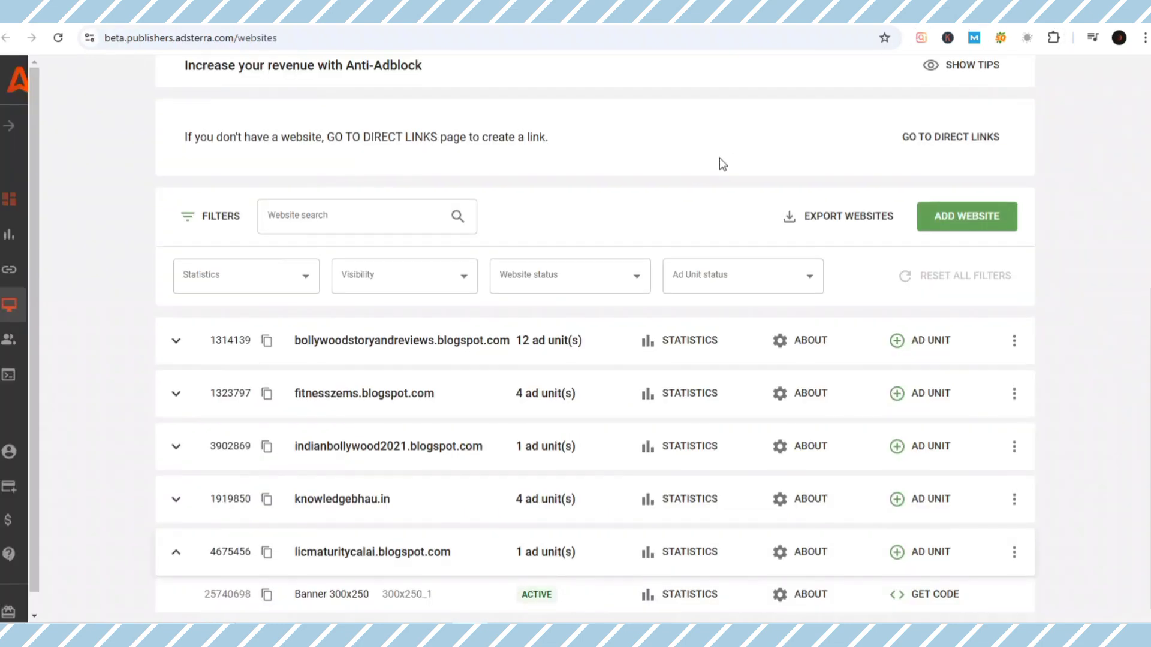
scroll(722, 164, up, 3)
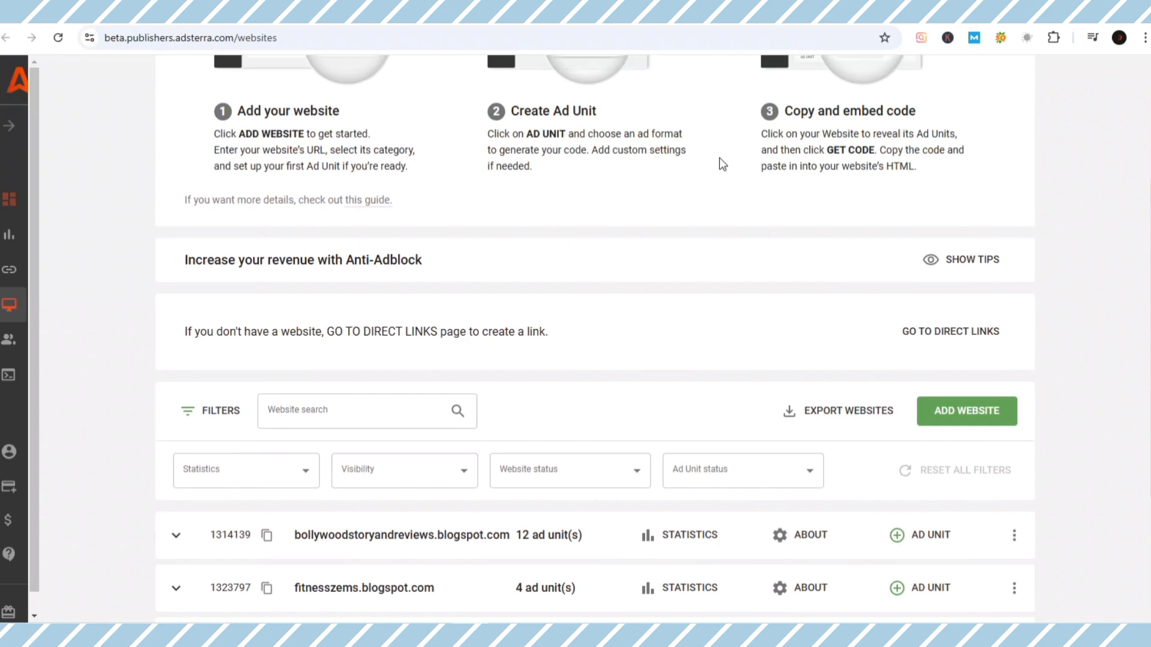
click(826, 12)
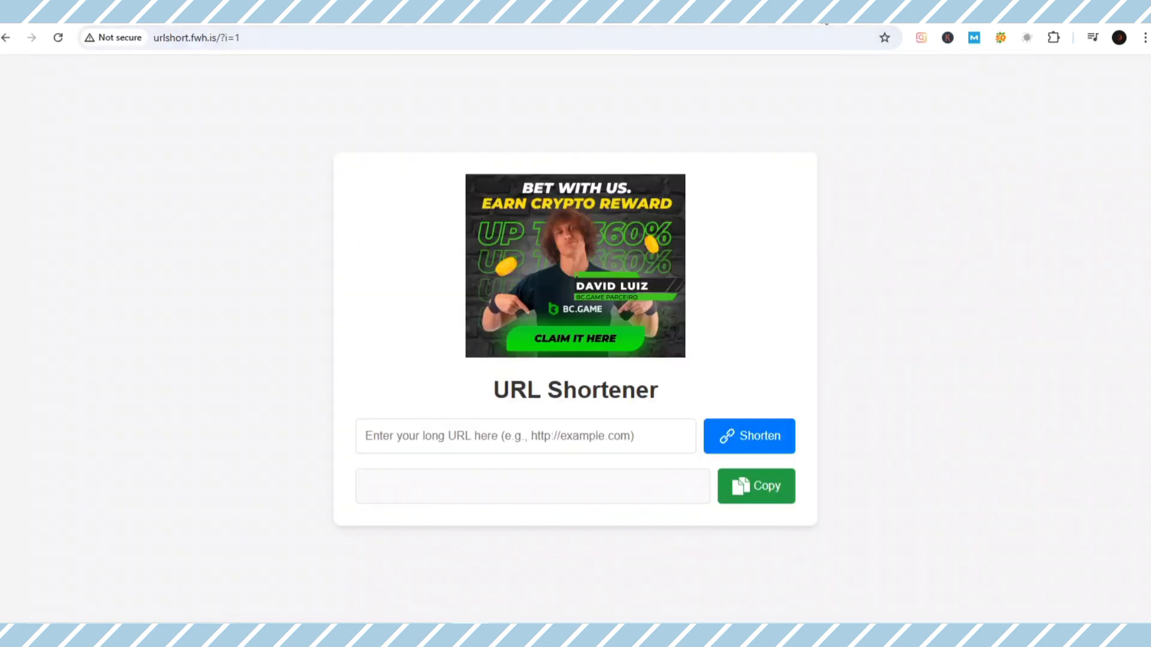